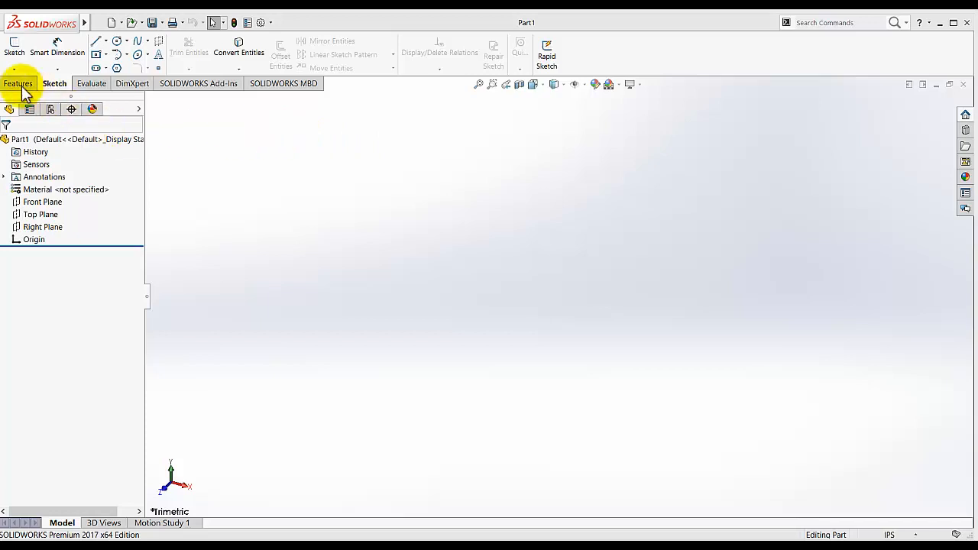
# Step: Start a sketch on the Top Plane and draw a slanted line about 3.49 in long, up and left of the origin
pyautogui.click(13, 47)
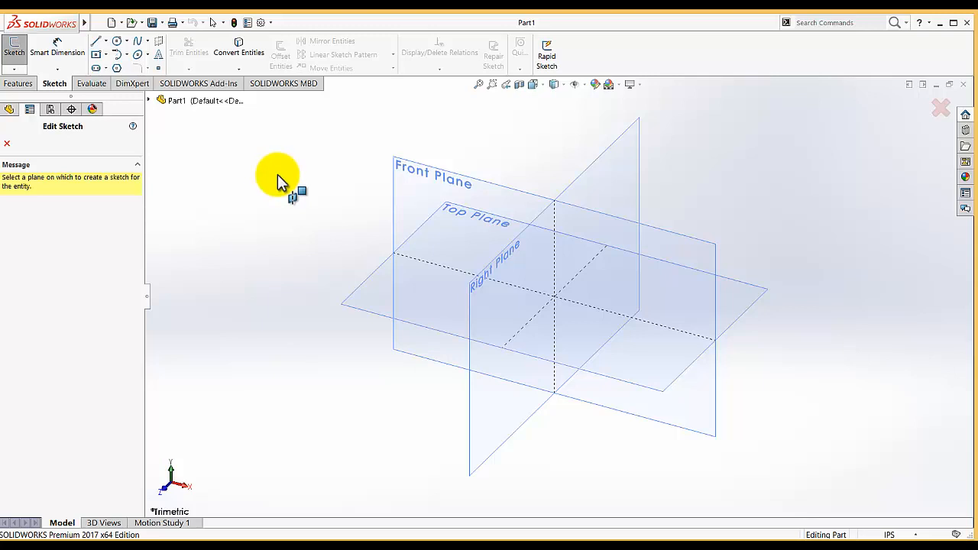
pyautogui.click(355, 307)
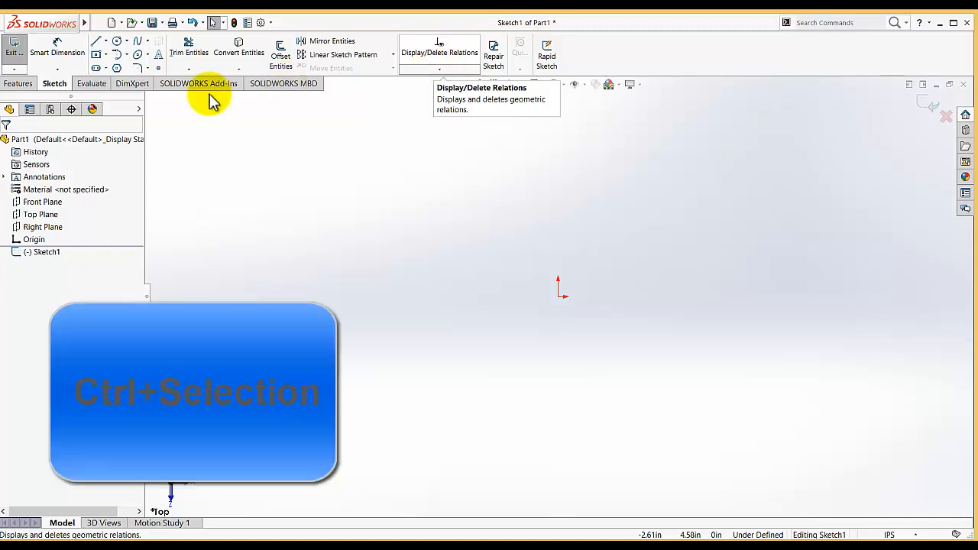
pyautogui.click(101, 46)
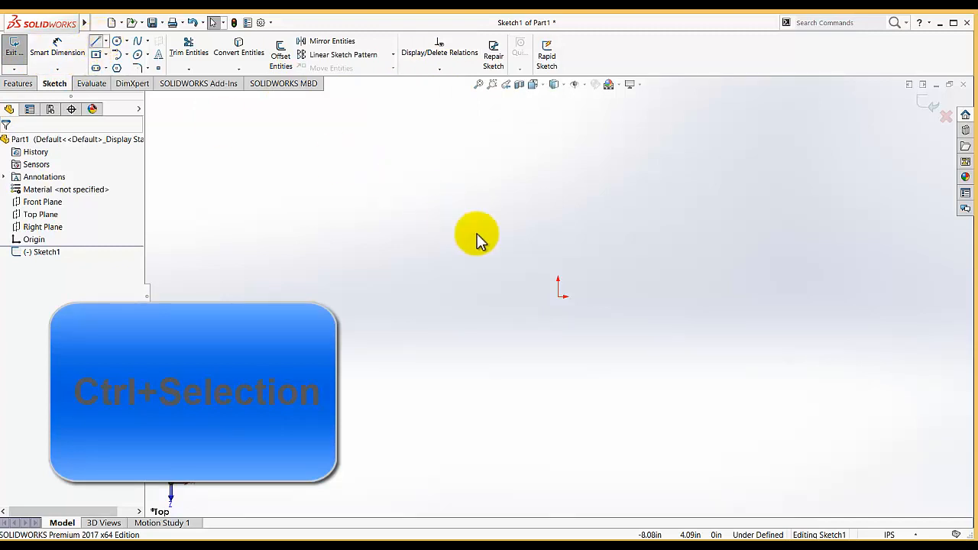
pyautogui.click(356, 265)
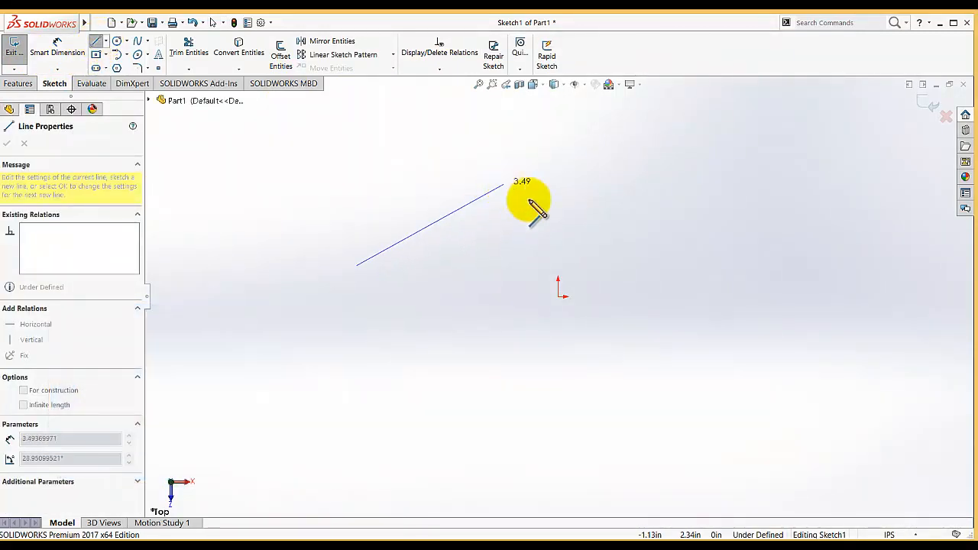
pyautogui.click(503, 184)
pyautogui.click(496, 262)
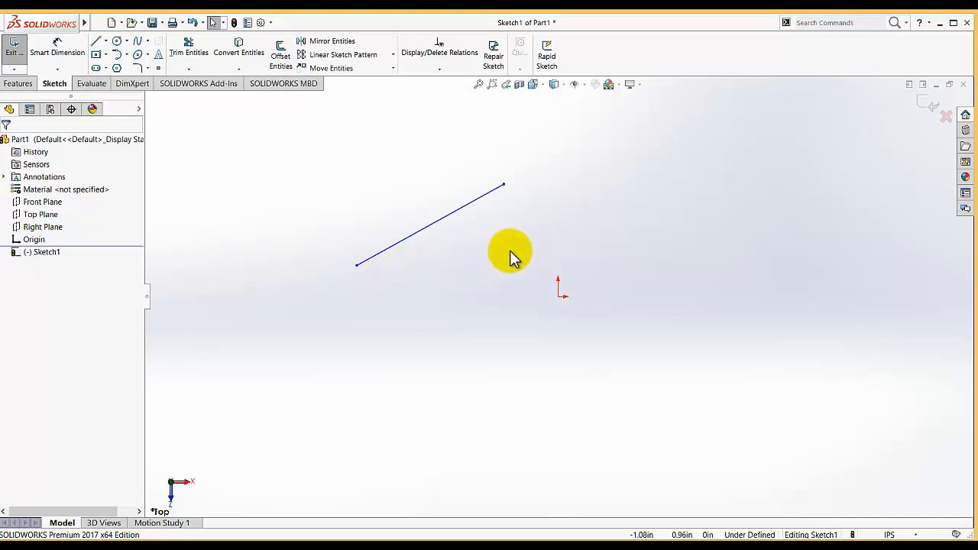
# Step: Add a Vertical relation to the slanted line with the Add Relation command
pyautogui.click(439, 69)
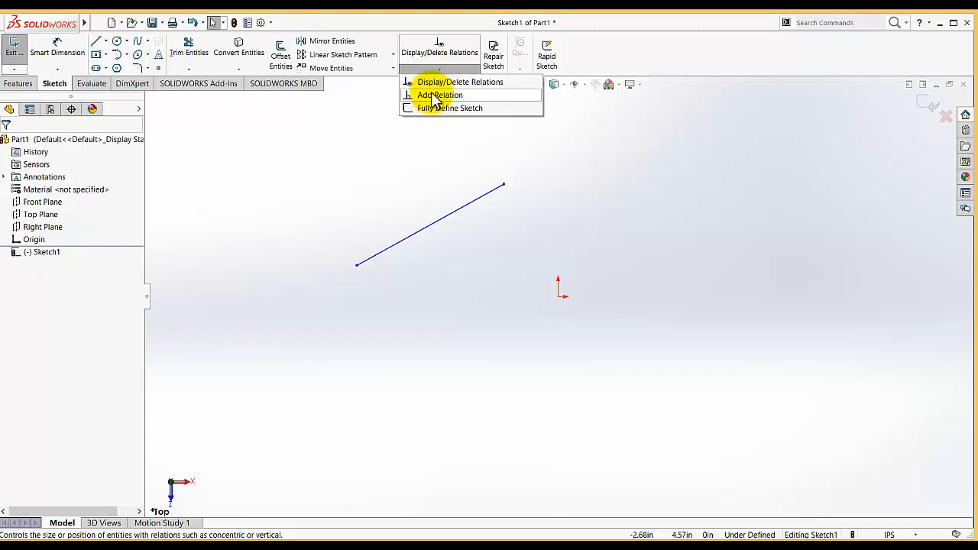
pyautogui.click(435, 96)
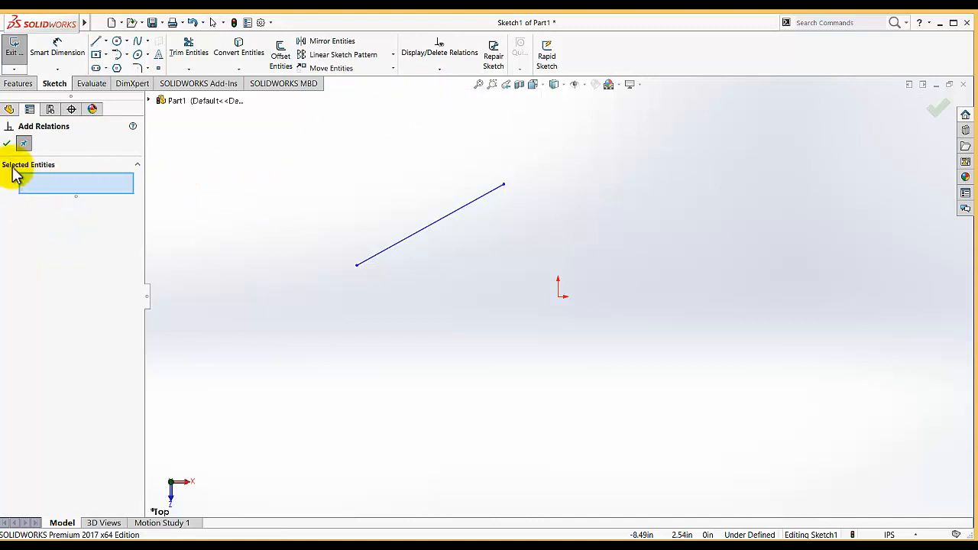
pyautogui.click(53, 187)
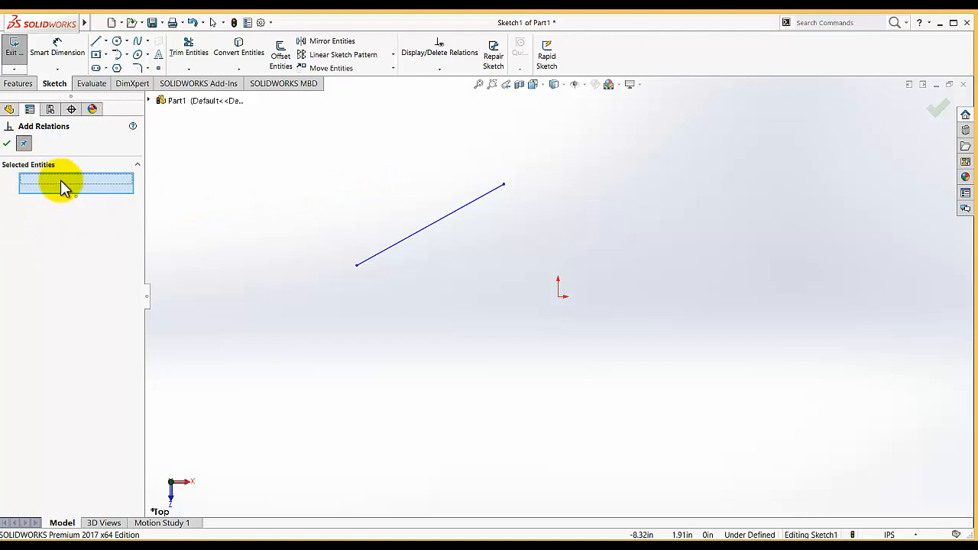
pyautogui.click(428, 229)
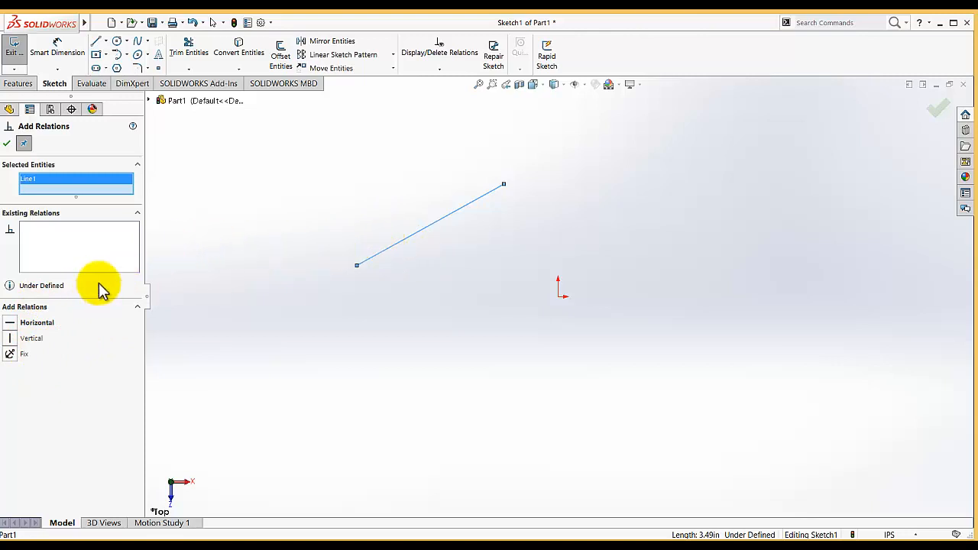
pyautogui.click(11, 339)
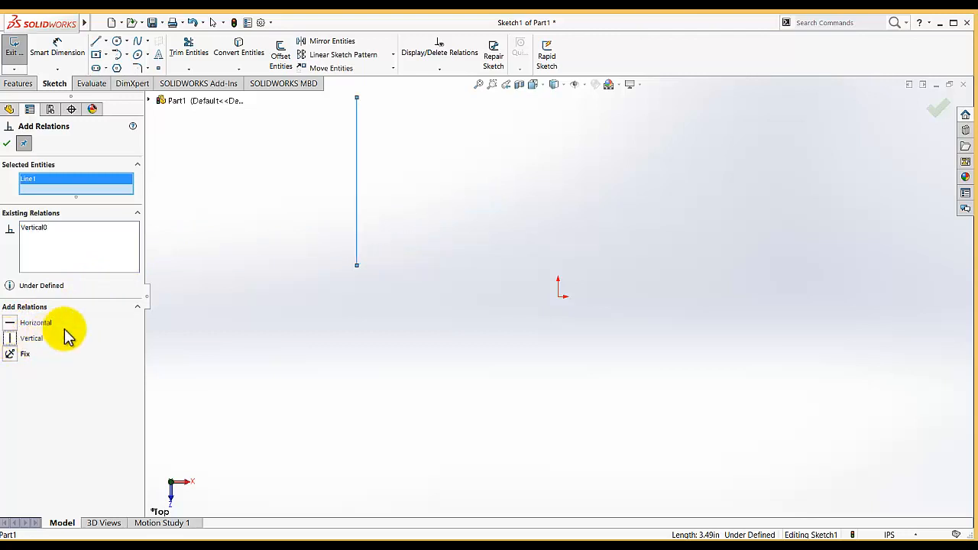
# Step: Add a Horizontal relation to the line and delete its conflicting Vertical relation
pyautogui.click(11, 324)
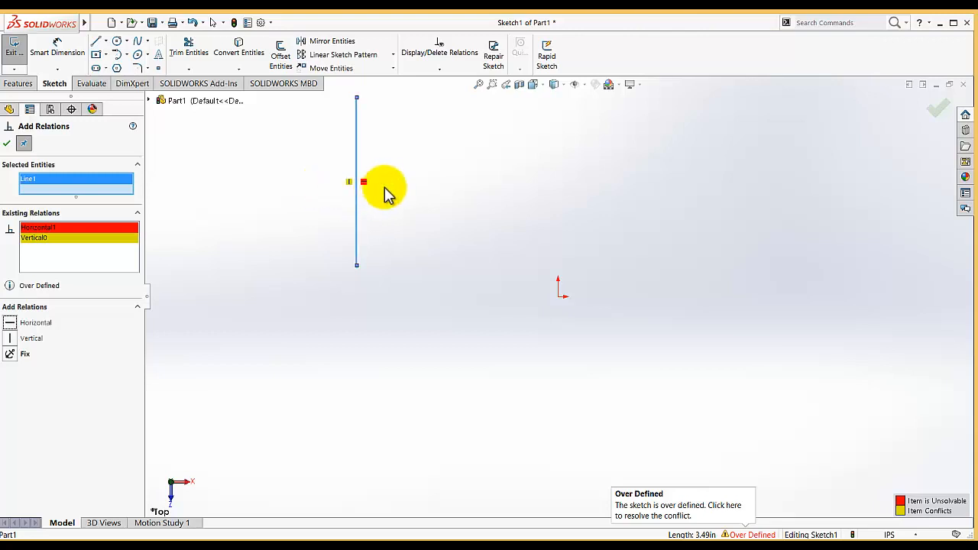
pyautogui.click(48, 229)
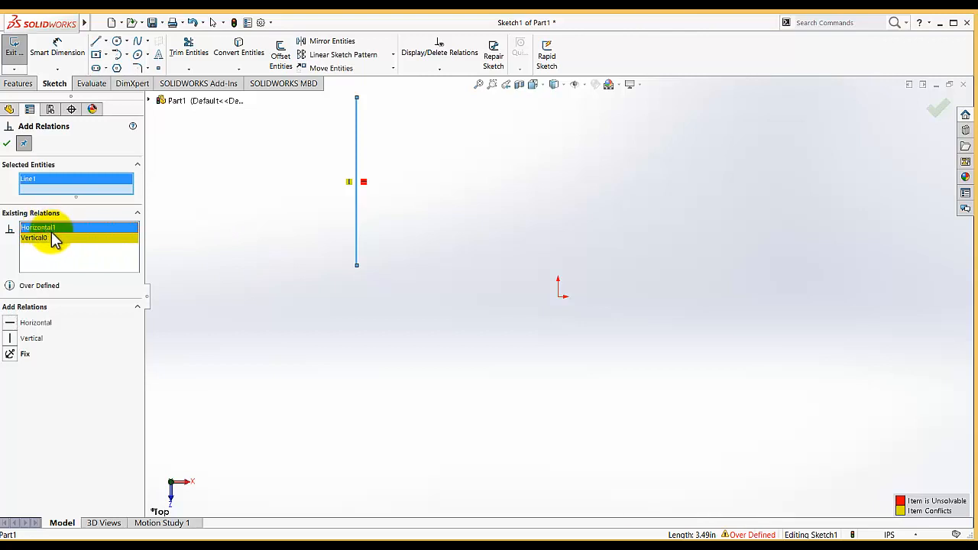
pyautogui.click(43, 238)
pyautogui.rightClick(45, 241)
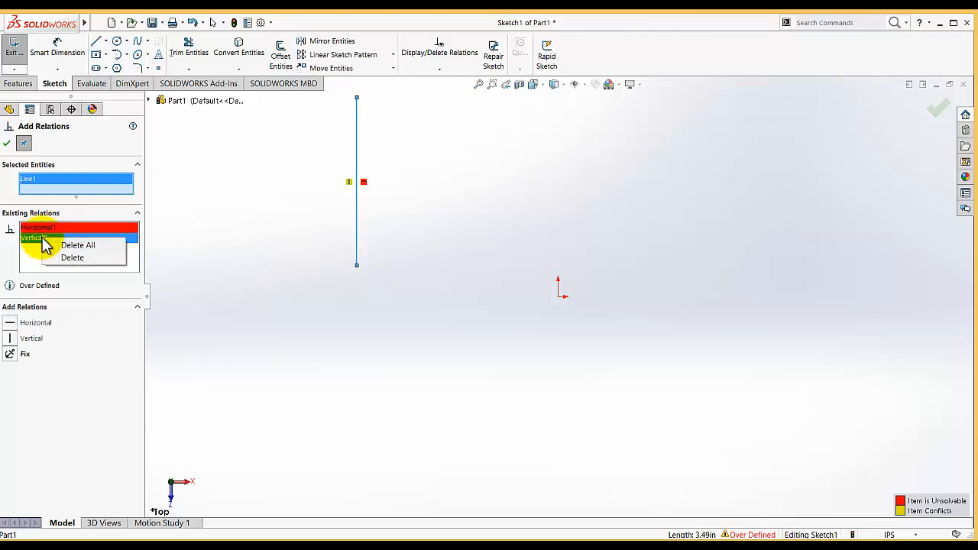
pyautogui.click(67, 257)
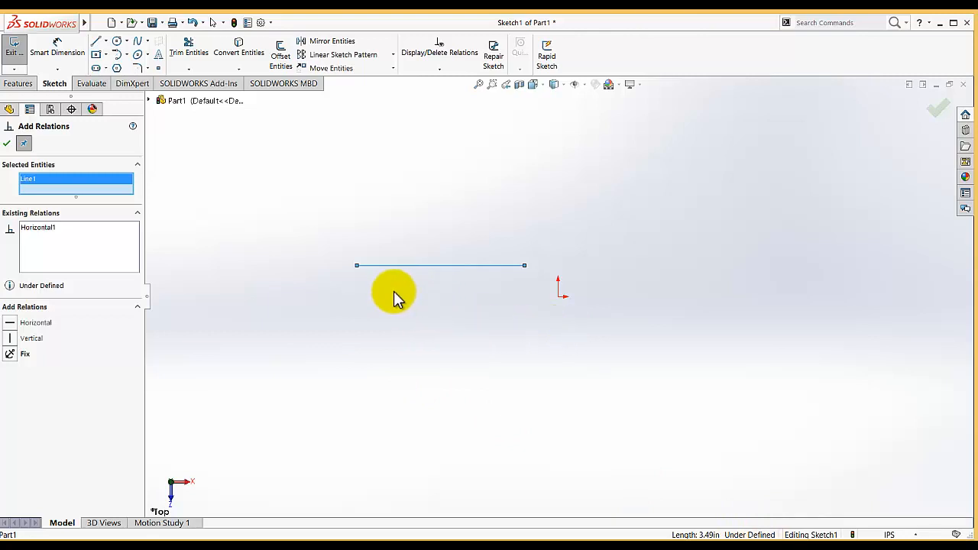
pyautogui.click(7, 143)
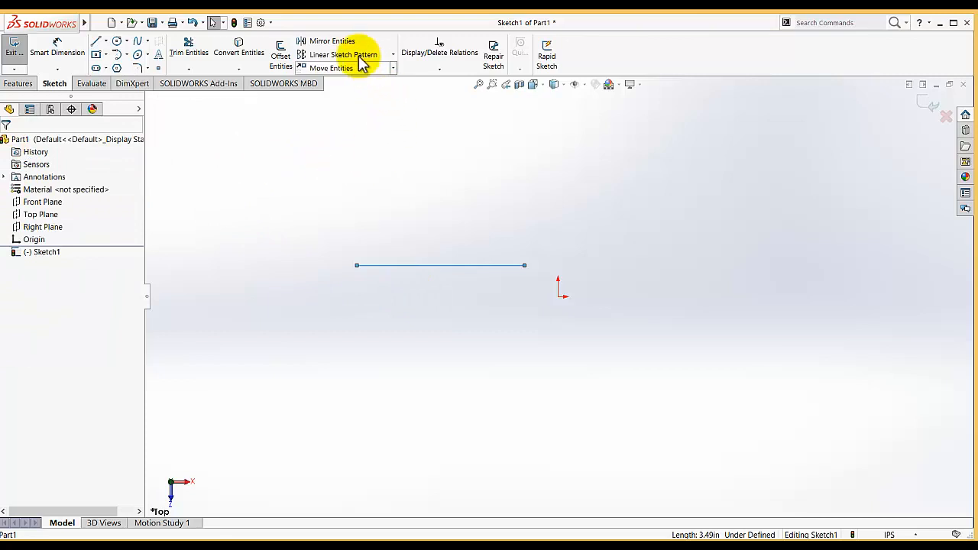
pyautogui.click(419, 204)
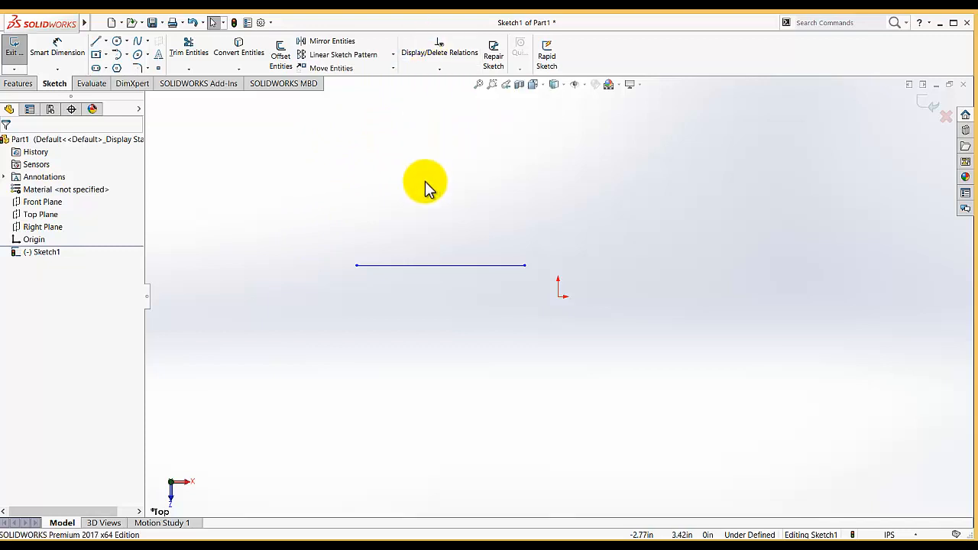
pyautogui.click(411, 267)
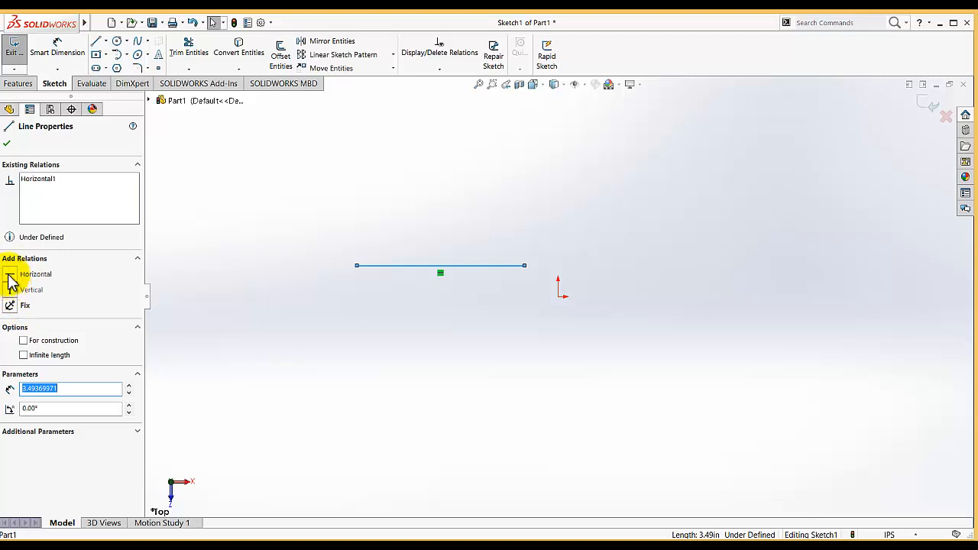
pyautogui.click(7, 144)
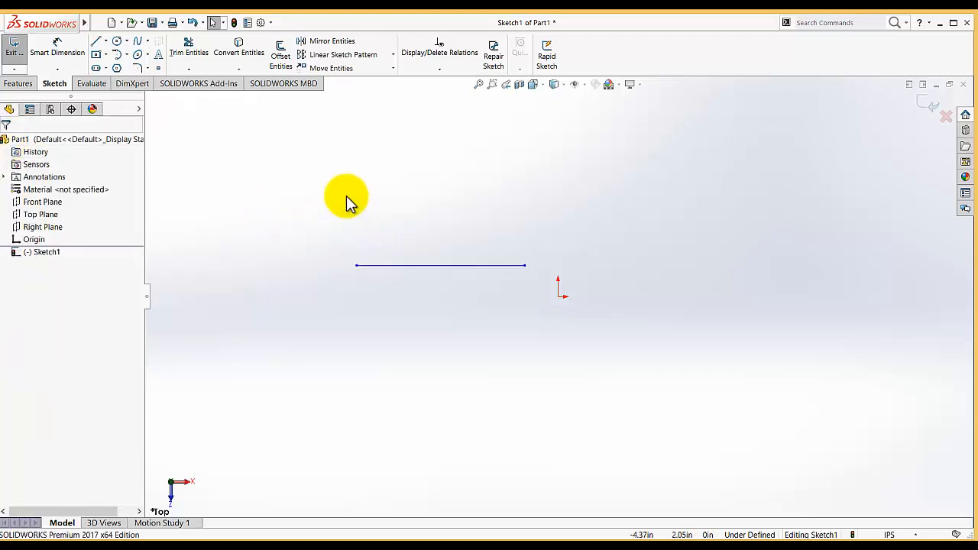
# Step: Draw a second line about 3.05 in long at about 61° from the horizontal line's endpoint farthest from the origin
pyautogui.click(97, 44)
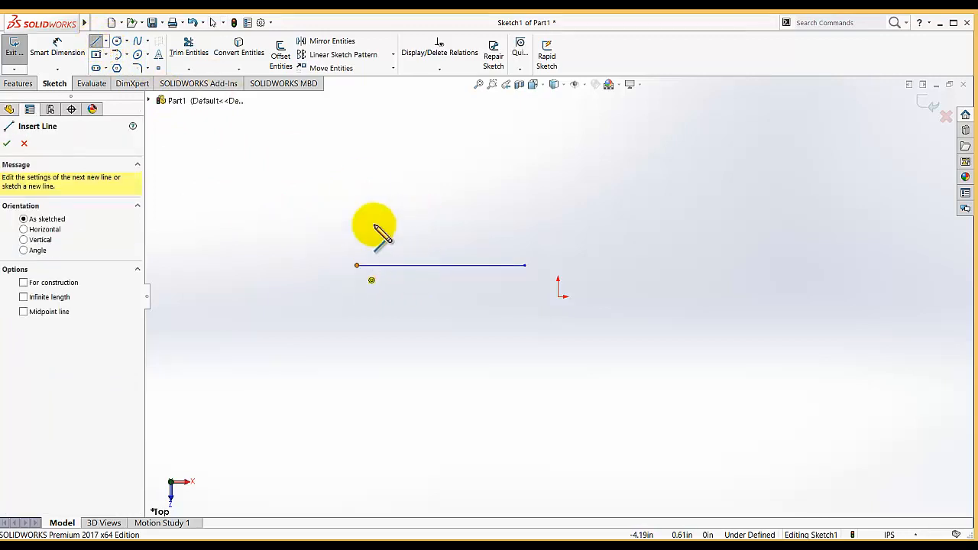
pyautogui.moveTo(356, 265)
pyautogui.mouseDown()
pyautogui.moveTo(441, 152)
pyautogui.moveTo(427, 137)
pyautogui.mouseUp()
pyautogui.rightClick(487, 166)
pyautogui.click(510, 183)
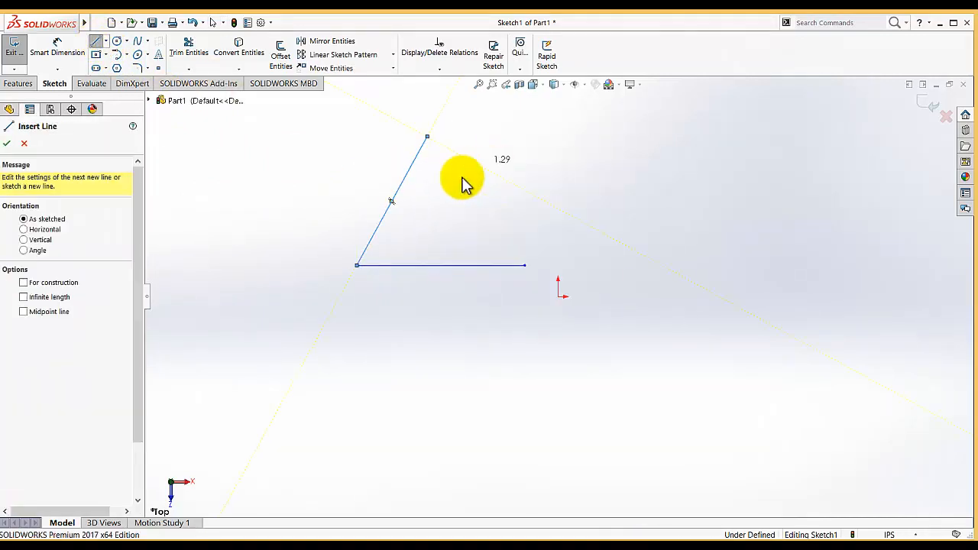
pyautogui.press('Escape')
pyautogui.click(420, 154)
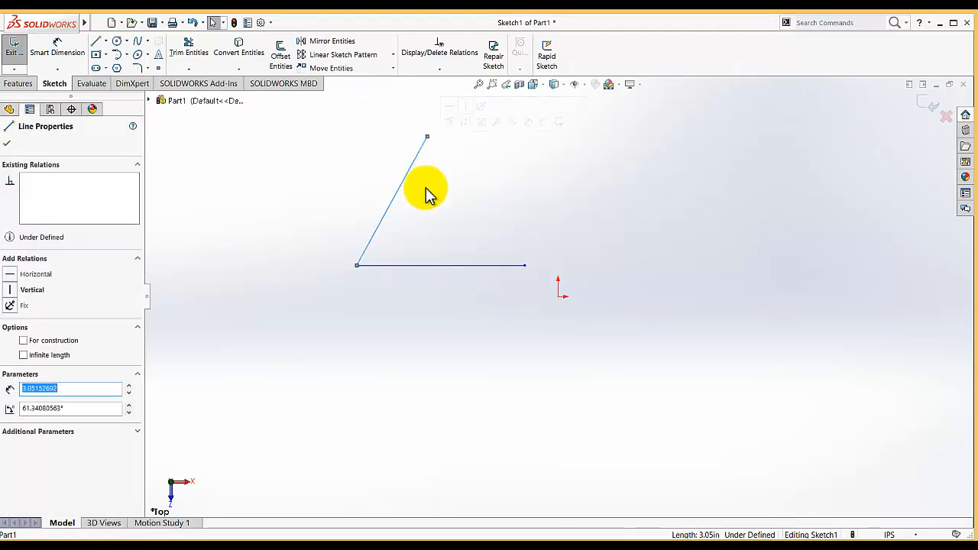
pyautogui.click(275, 221)
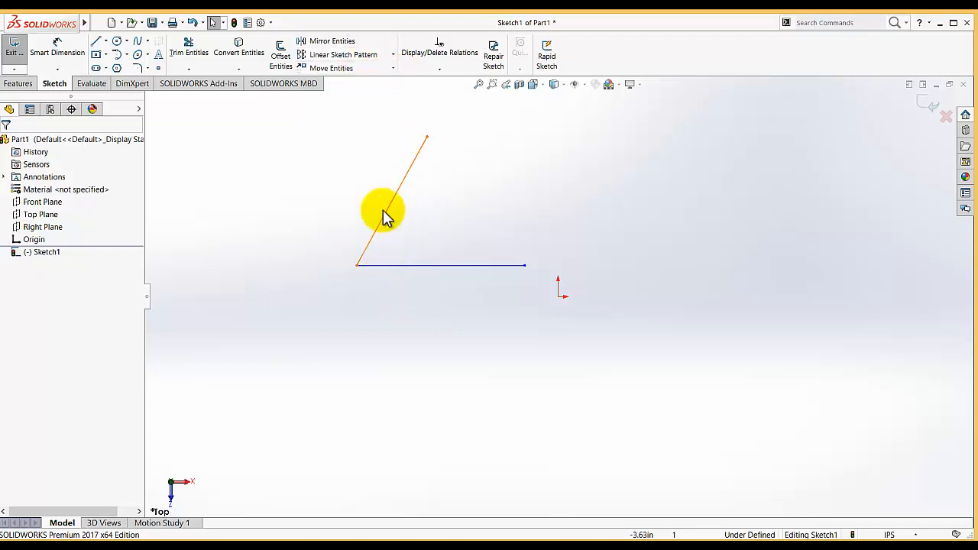
# Step: Add a Perpendicular relation between the slanted and horizontal lines with the Add Relation command
pyautogui.click(440, 70)
pyautogui.click(437, 95)
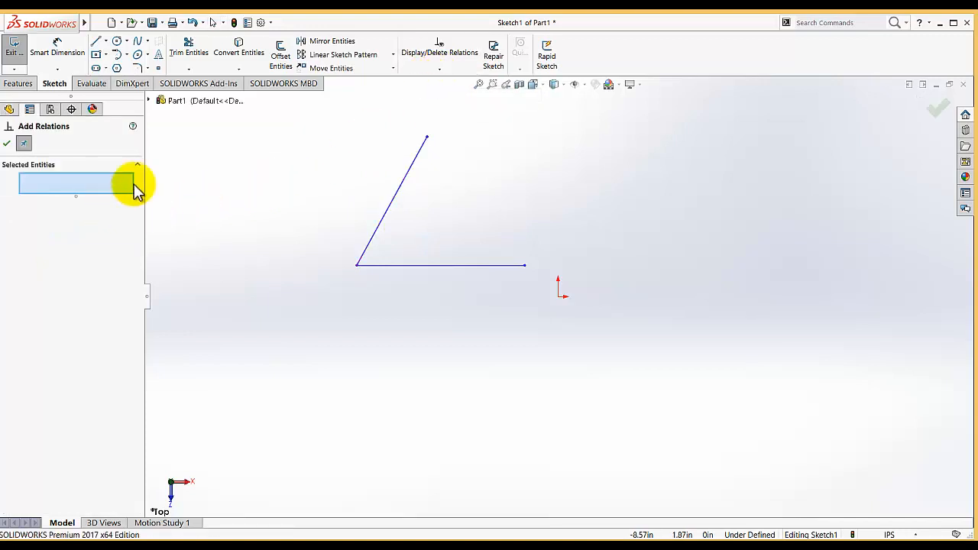
pyautogui.click(399, 194)
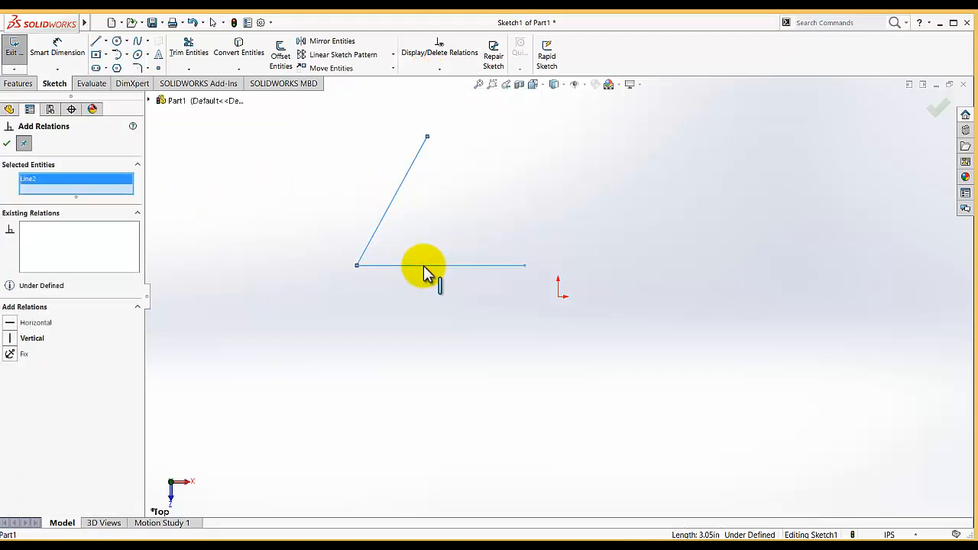
pyautogui.click(421, 265)
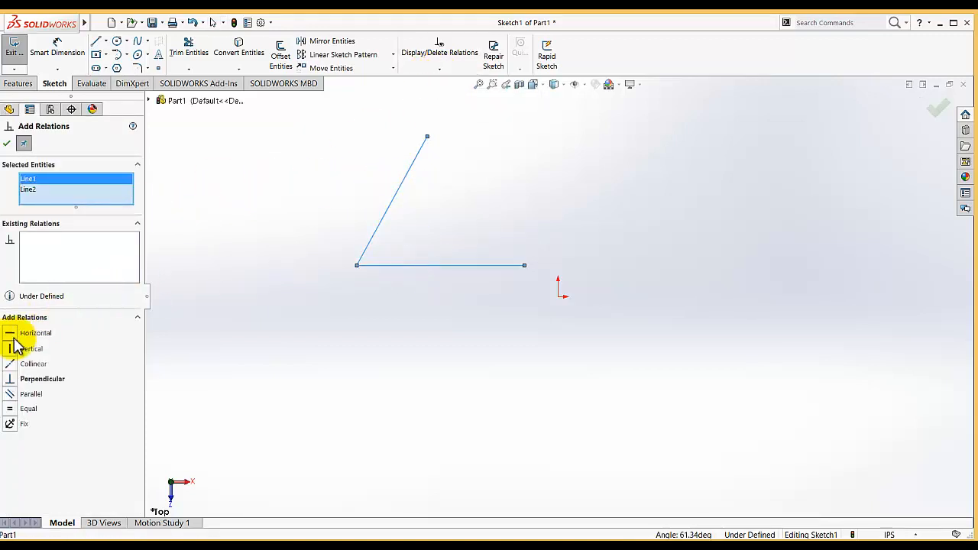
pyautogui.click(12, 382)
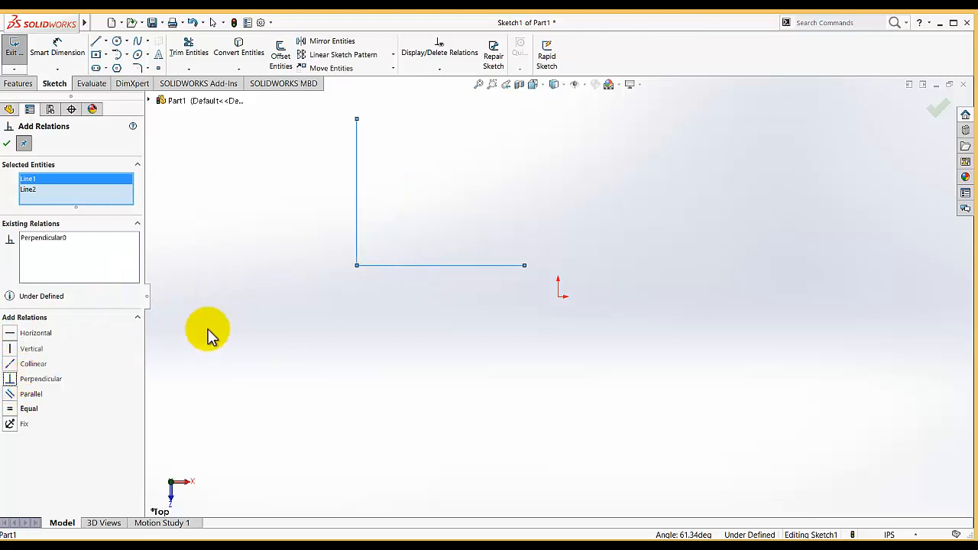
pyautogui.click(7, 145)
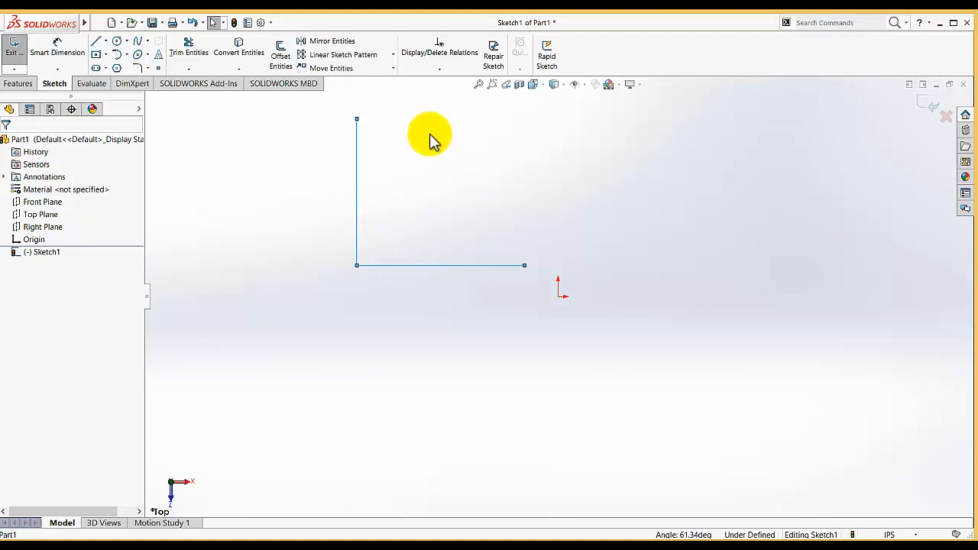
pyautogui.press('Escape')
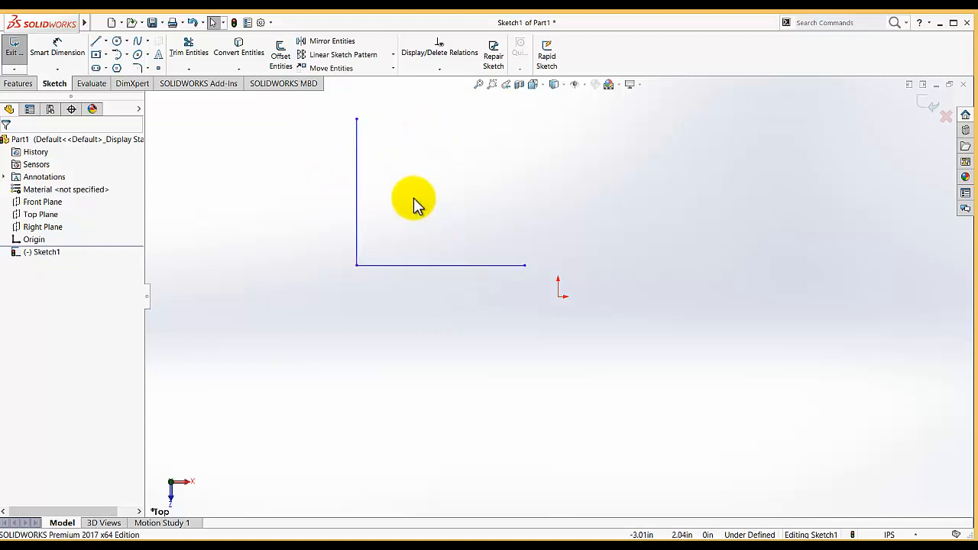
# Step: Undo the Perpendicular relation and reapply it by selecting both lines directly, without the Add Relation command
pyautogui.click(193, 23)
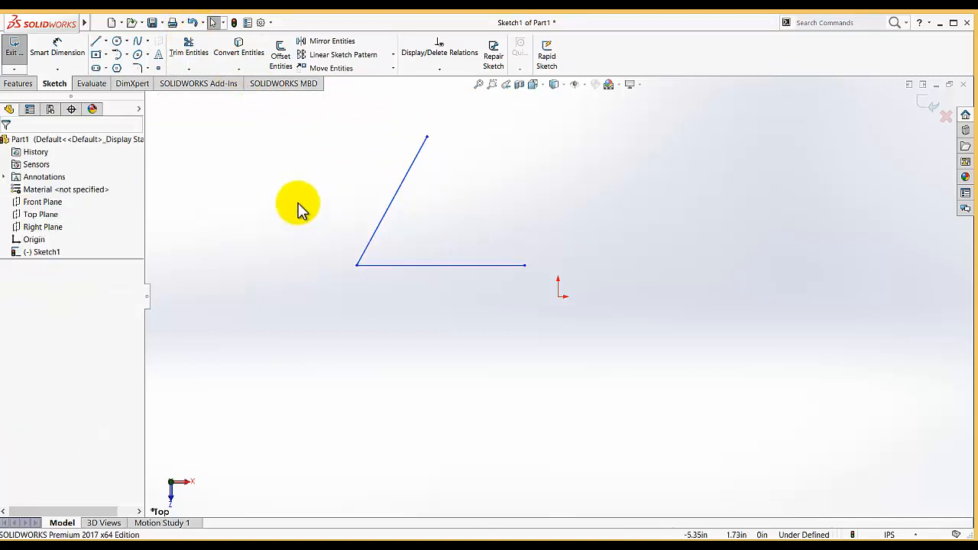
pyautogui.click(415, 265)
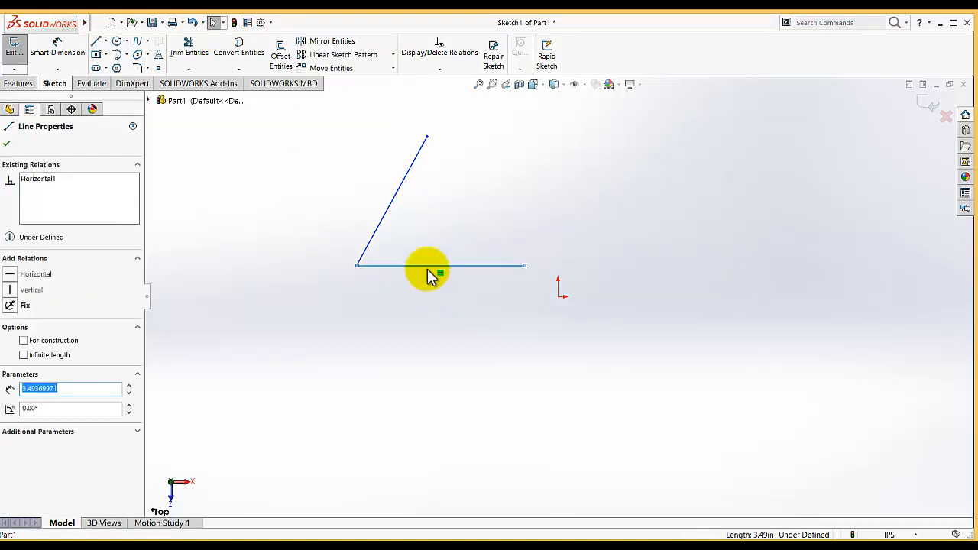
pyautogui.keyDown('ctrl'); pyautogui.click(403, 191); pyautogui.keyUp('ctrl')
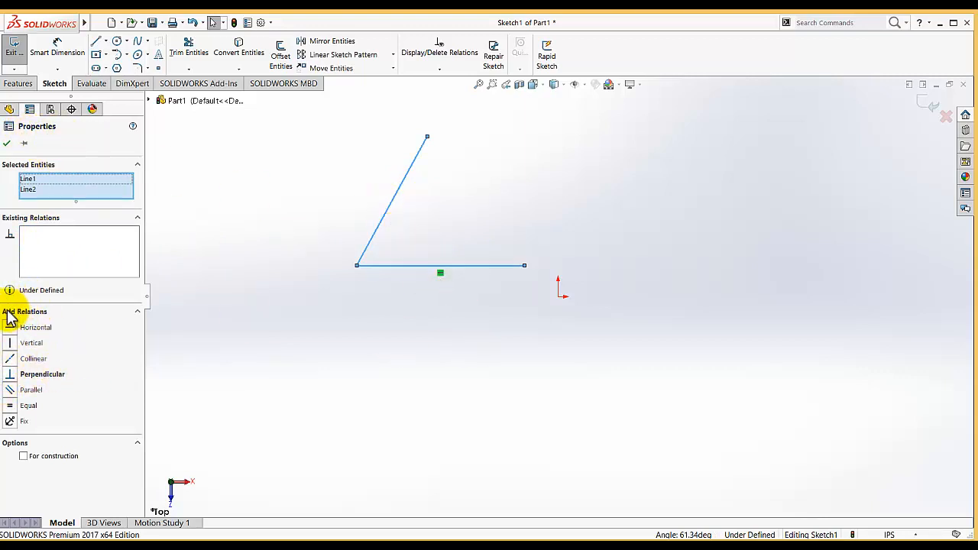
pyautogui.click(13, 378)
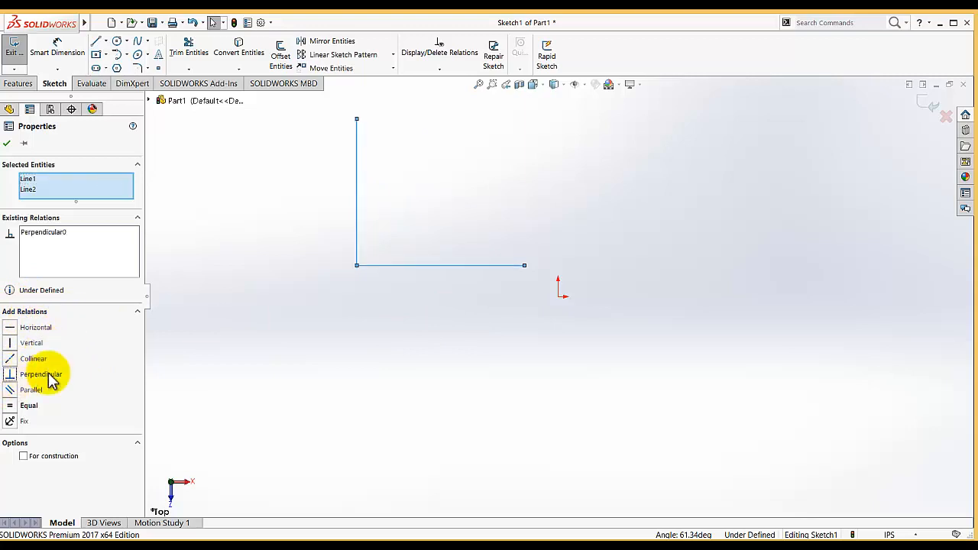
pyautogui.click(7, 144)
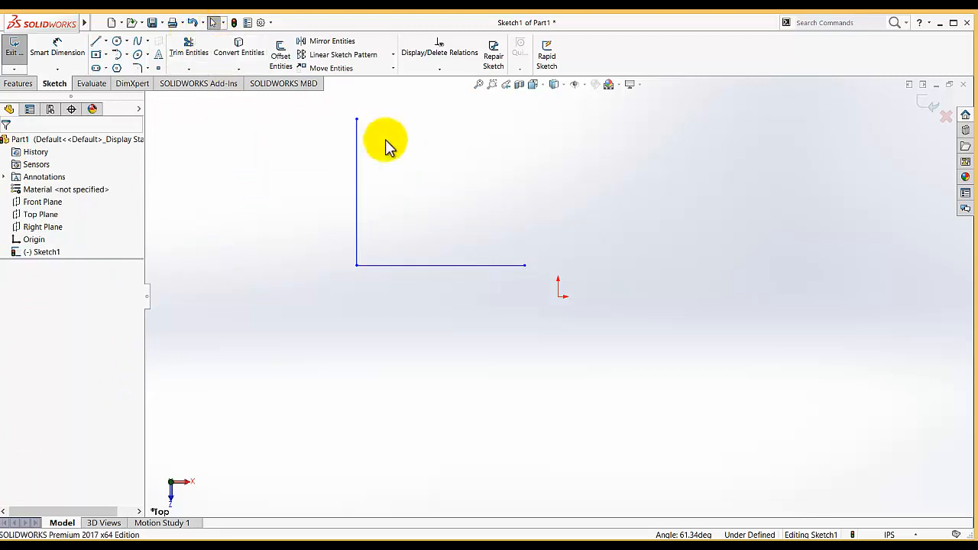
# Step: Undo the Perpendicular relation between the two lines
pyautogui.click(193, 24)
pyautogui.click(338, 217)
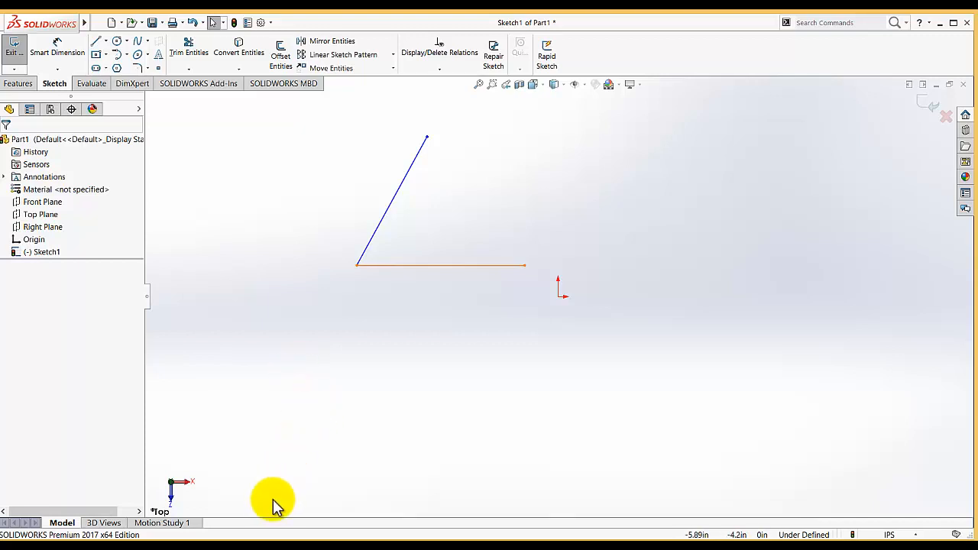
pyautogui.moveTo(239, 539)
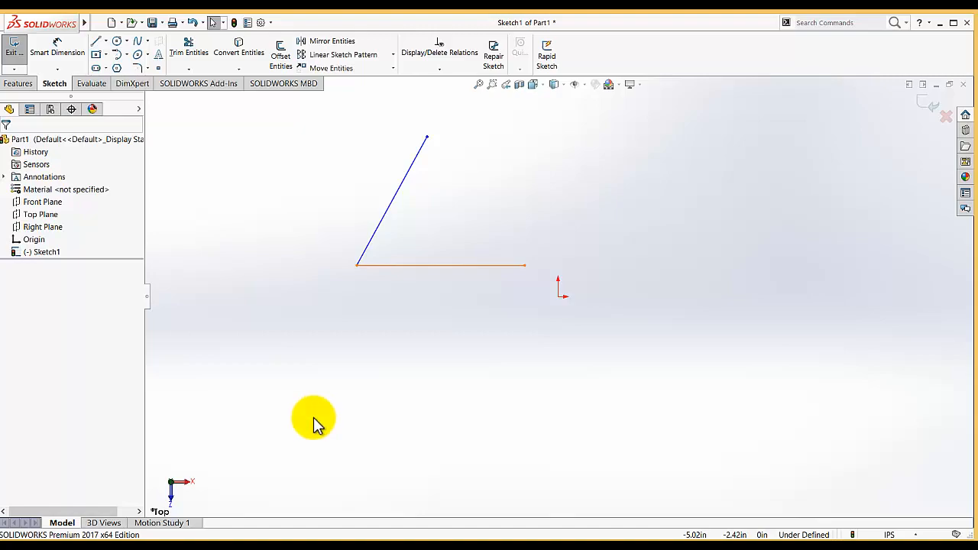
# Step: Switch to the browser, examine the rectangle's corner marks and the right, equilateral, isosceles and scalene triangle figures, and return to SOLIDWORKS
pyautogui.click(252, 545)
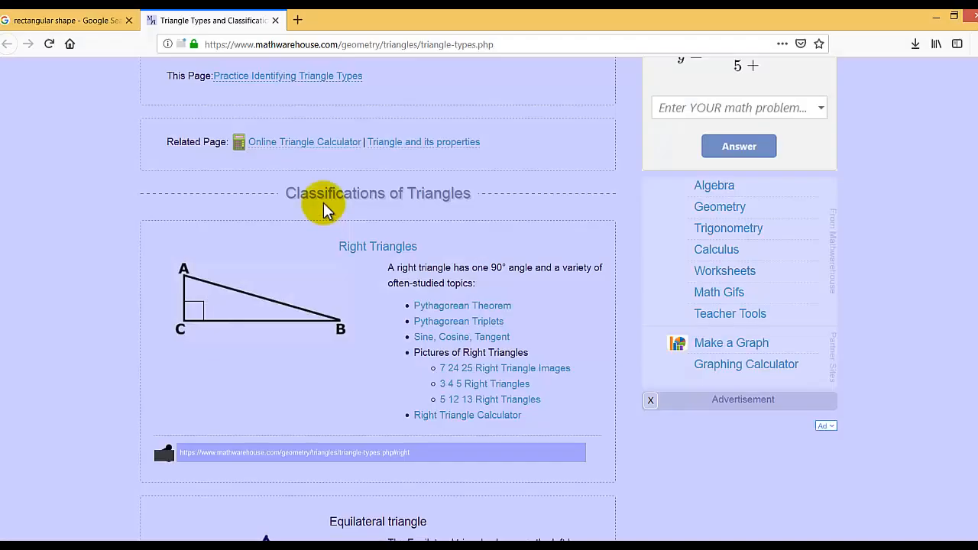
pyautogui.click(72, 20)
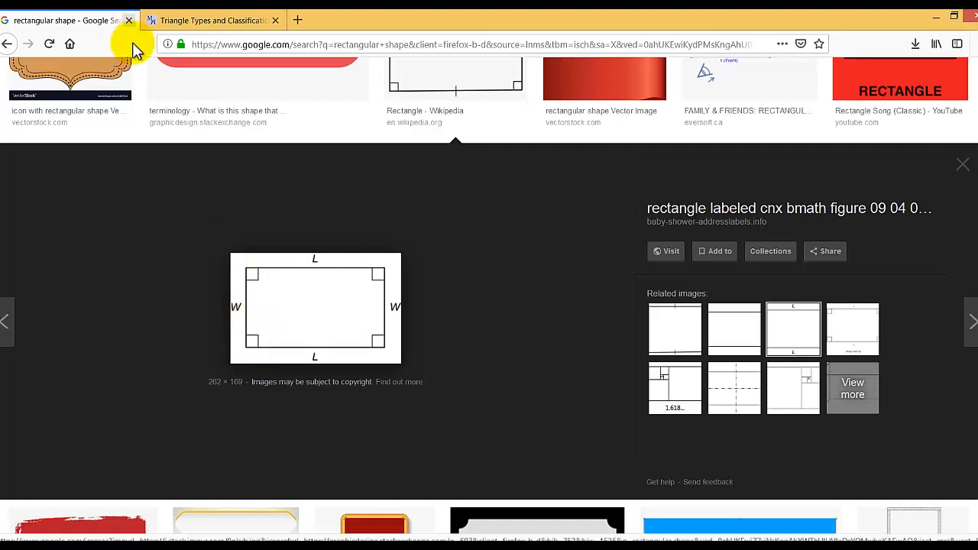
pyautogui.click(191, 26)
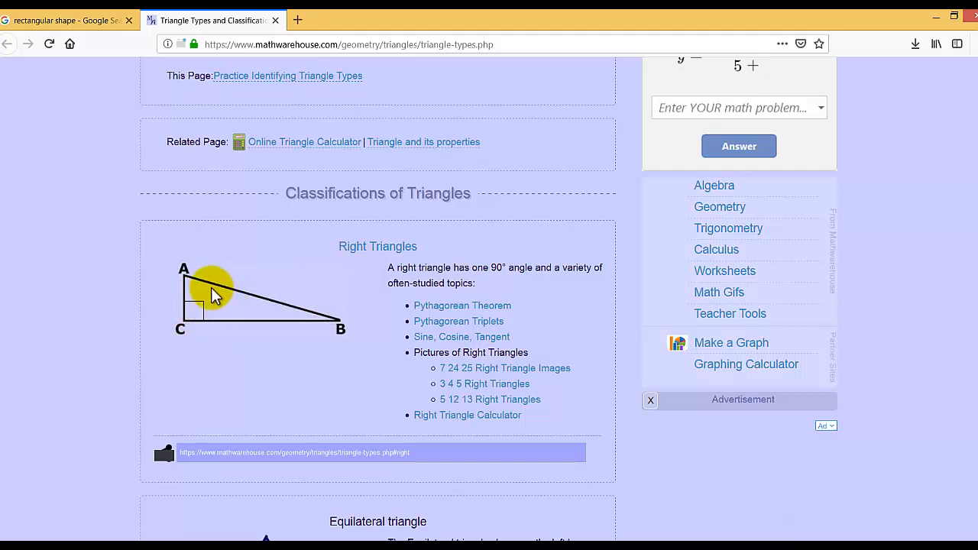
pyautogui.scroll(-4, 326, 384)
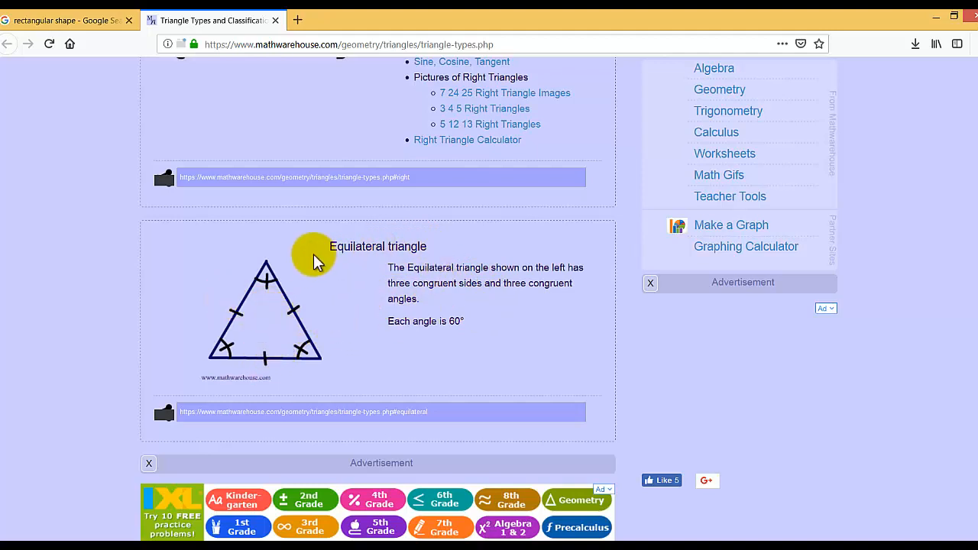
pyautogui.scroll(-3, 412, 310)
pyautogui.scroll(-2, 405, 309)
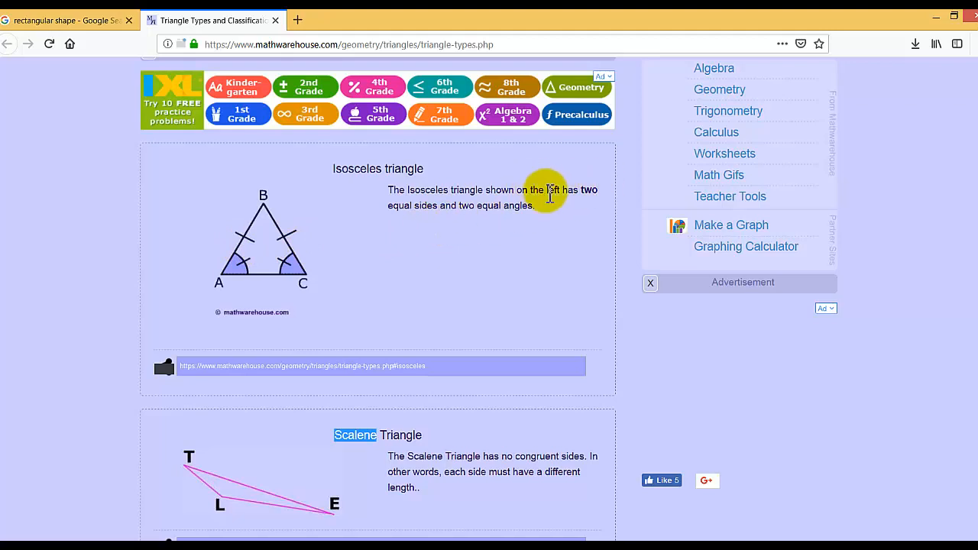
pyautogui.scroll(-3, 436, 312)
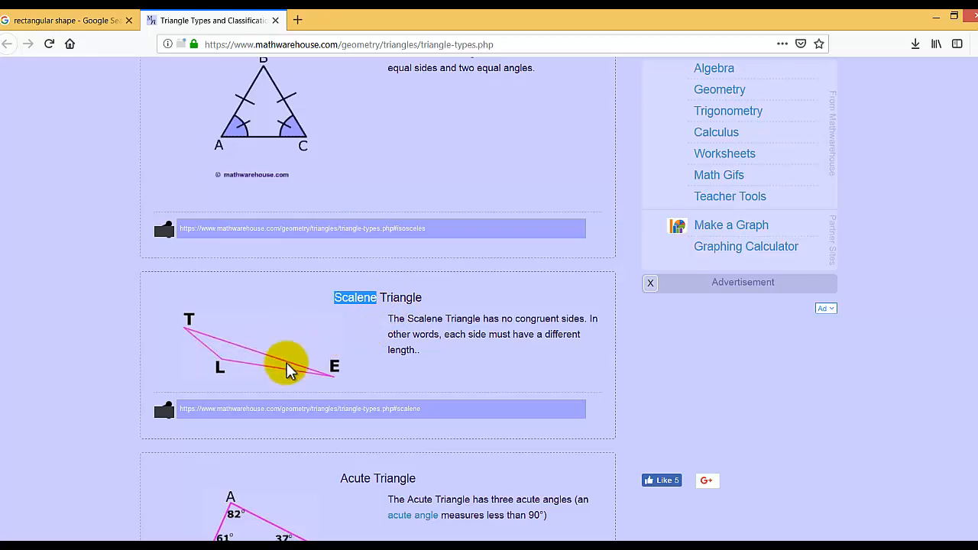
pyautogui.click(289, 546)
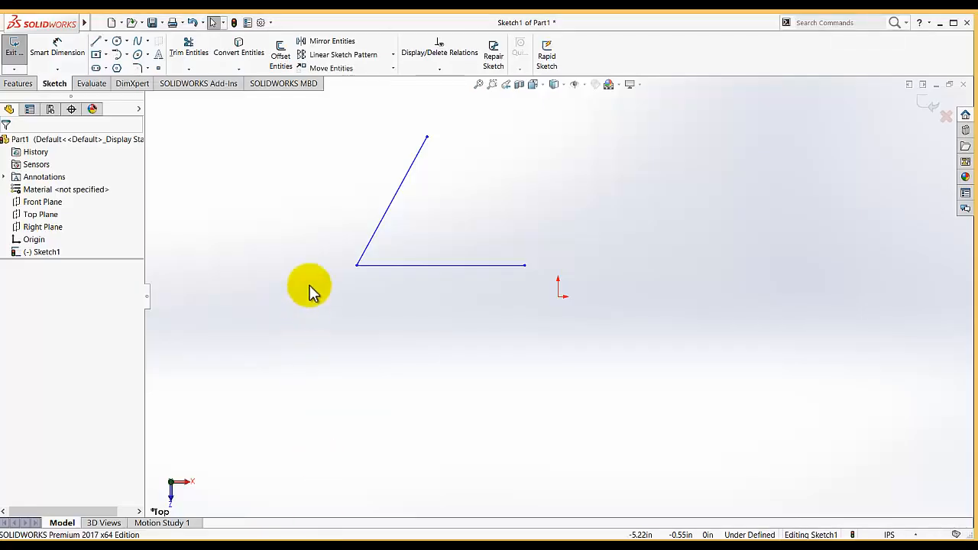
# Step: Undo all remaining line and relation operations until the sketch is empty
pyautogui.click(192, 22)
pyautogui.click(196, 23)
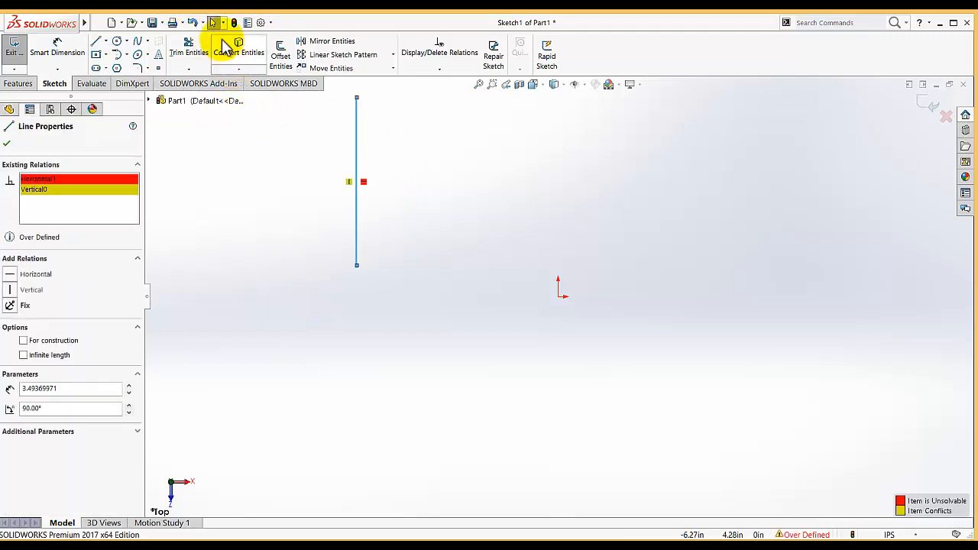
pyautogui.click(194, 23)
pyautogui.click(194, 23)
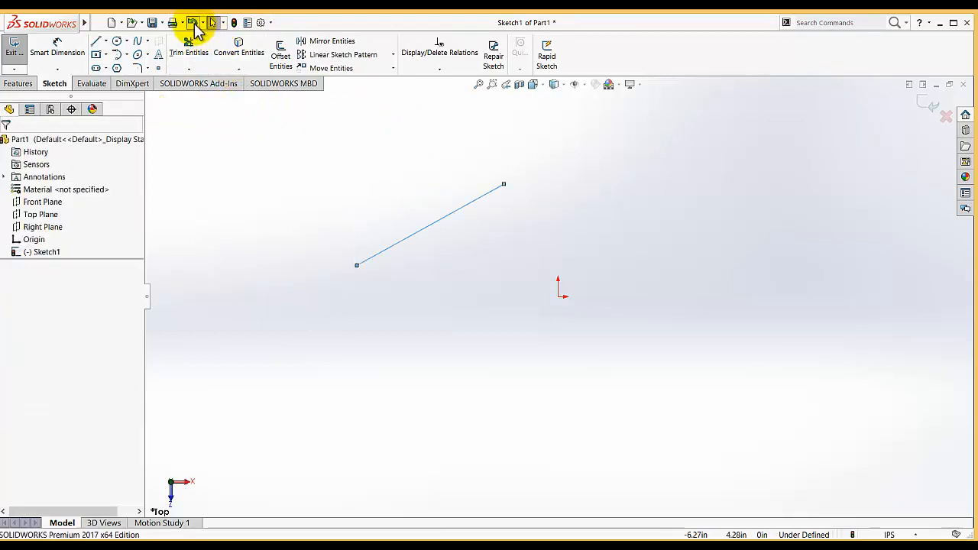
pyautogui.click(194, 23)
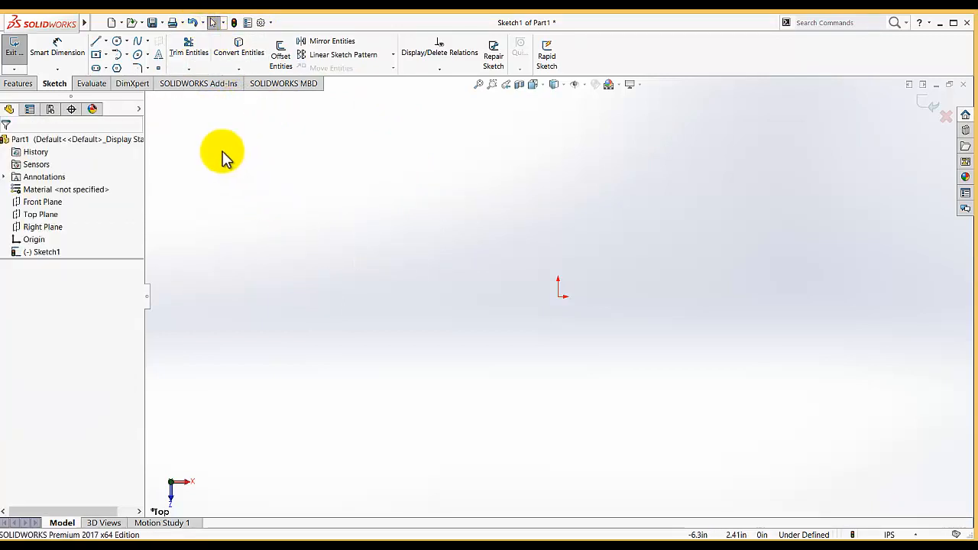
# Step: Draw a corner rectangle about 2.79 in wide and 1.92 in high, above and to the left of the origin
pyautogui.click(106, 55)
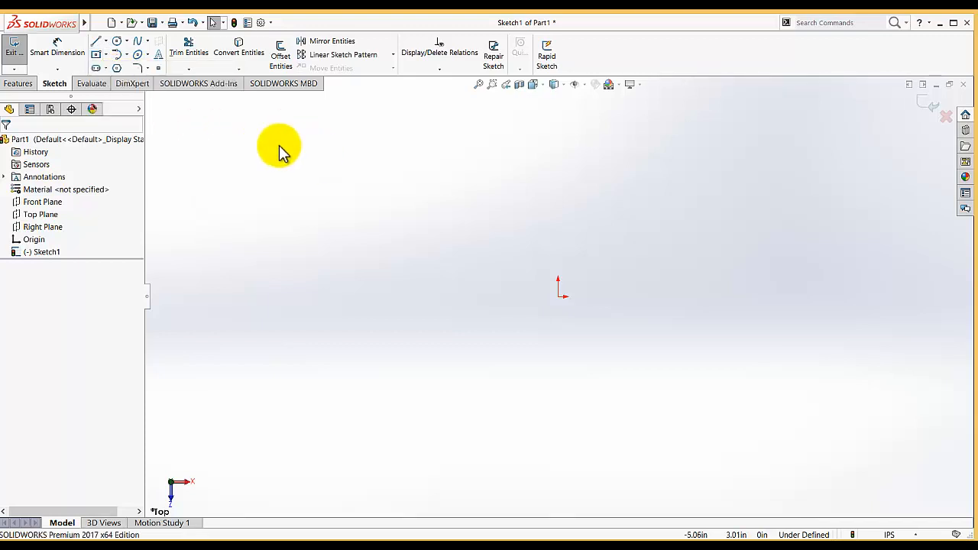
pyautogui.click(106, 55)
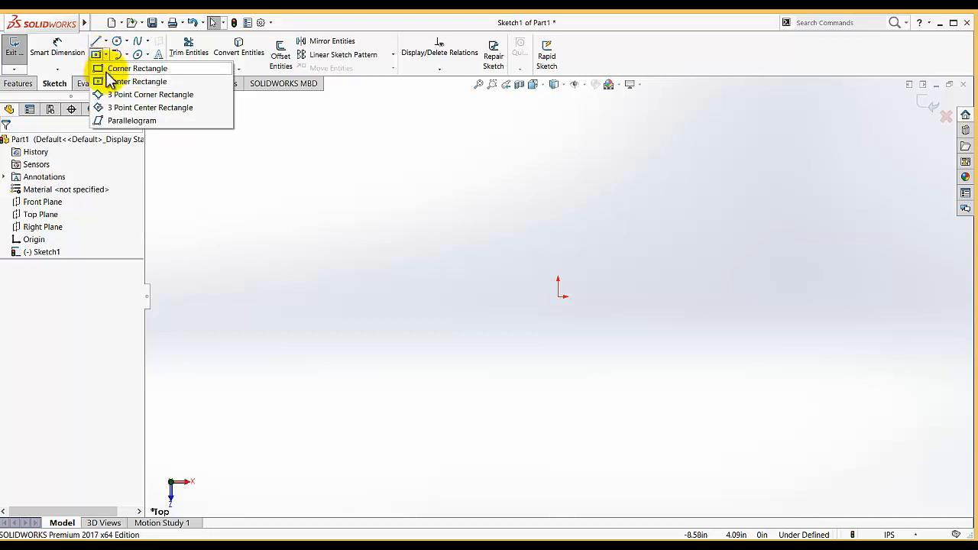
pyautogui.click(114, 70)
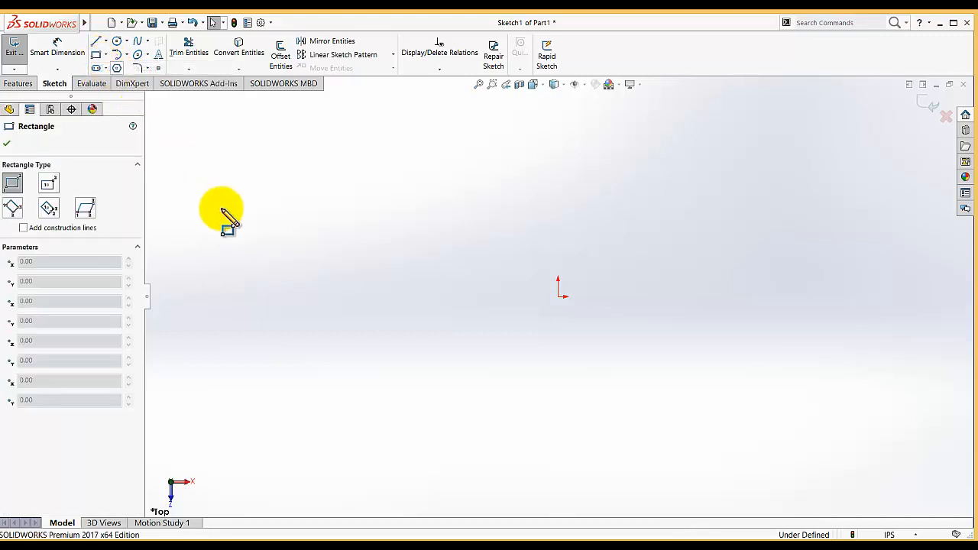
pyautogui.click(229, 229)
pyautogui.click(364, 137)
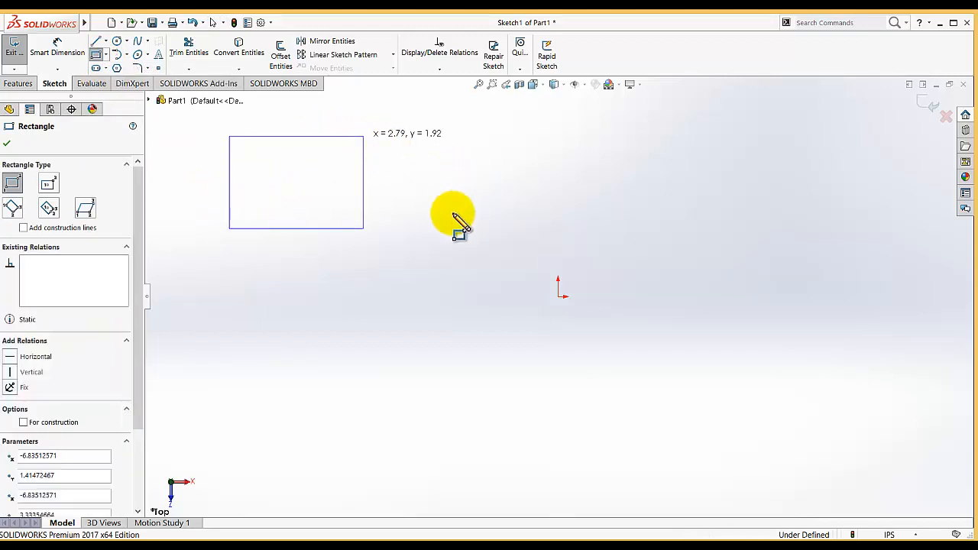
pyautogui.click(7, 144)
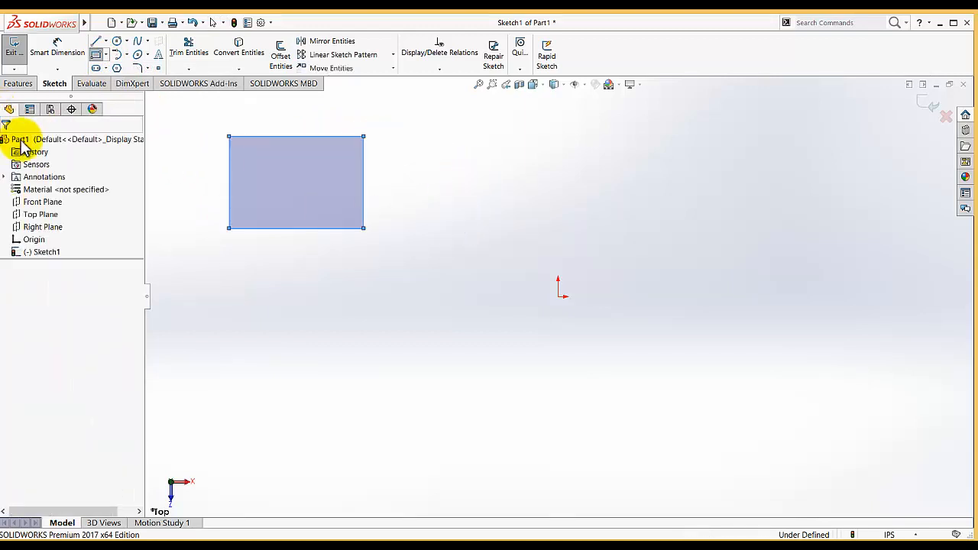
pyautogui.click(394, 201)
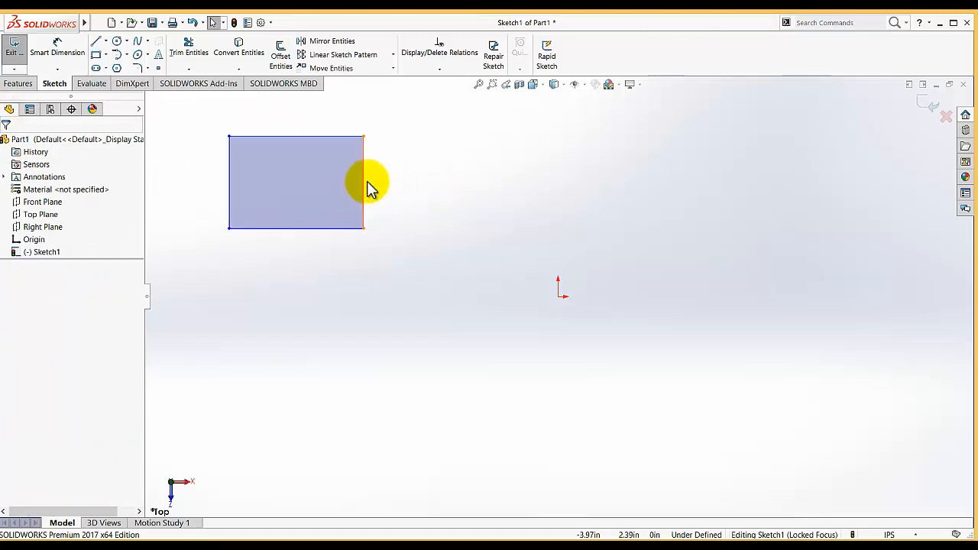
# Step: Draw a closed irregular quadrilateral from four slanted lines near the origin, with its lower-right side about 3.55 in and its bottom side about 1.87 in
pyautogui.click(97, 42)
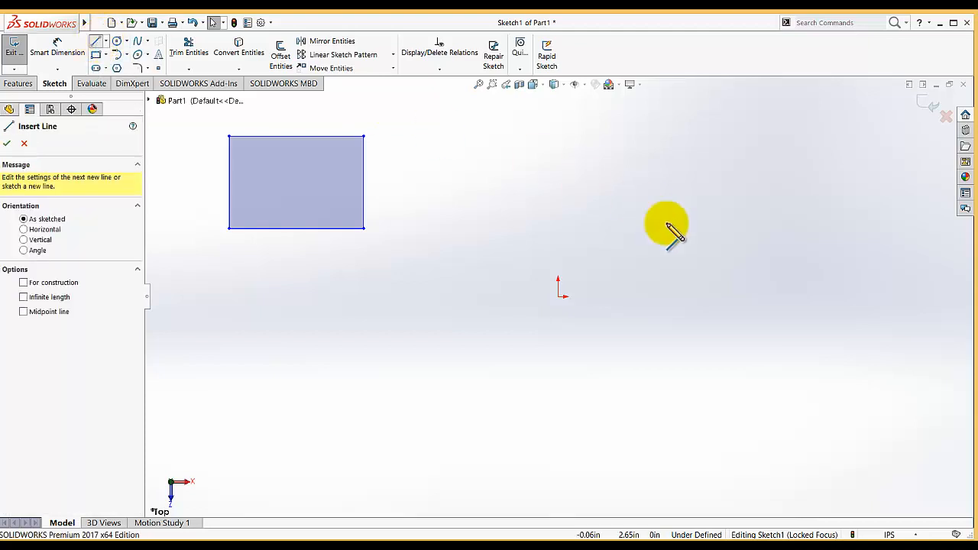
pyautogui.moveTo(533, 270); pyautogui.dragTo(664, 162)
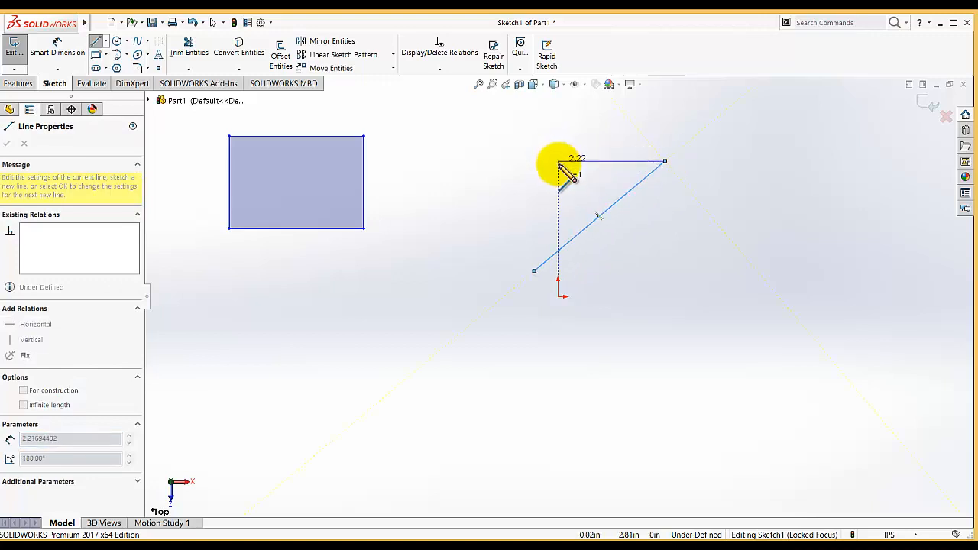
pyautogui.click(541, 175)
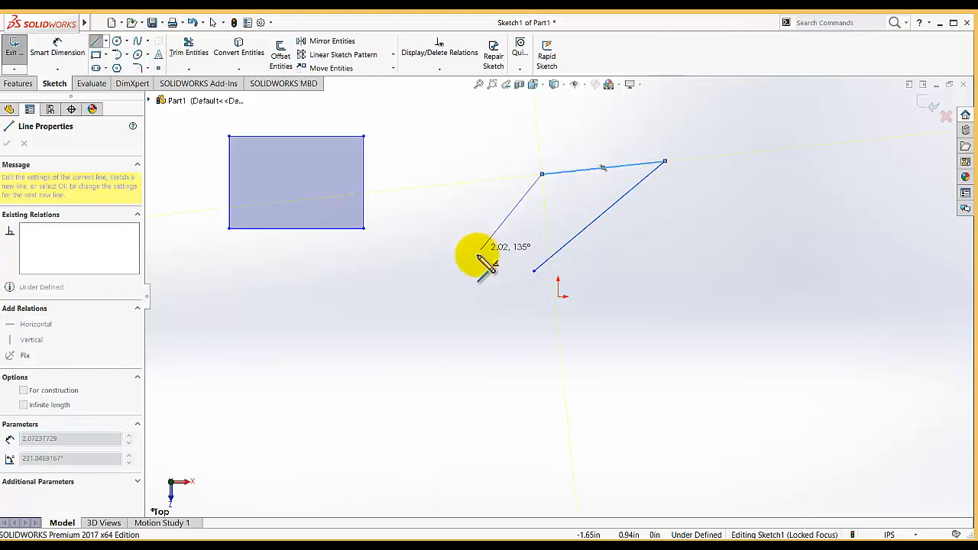
pyautogui.click(446, 292)
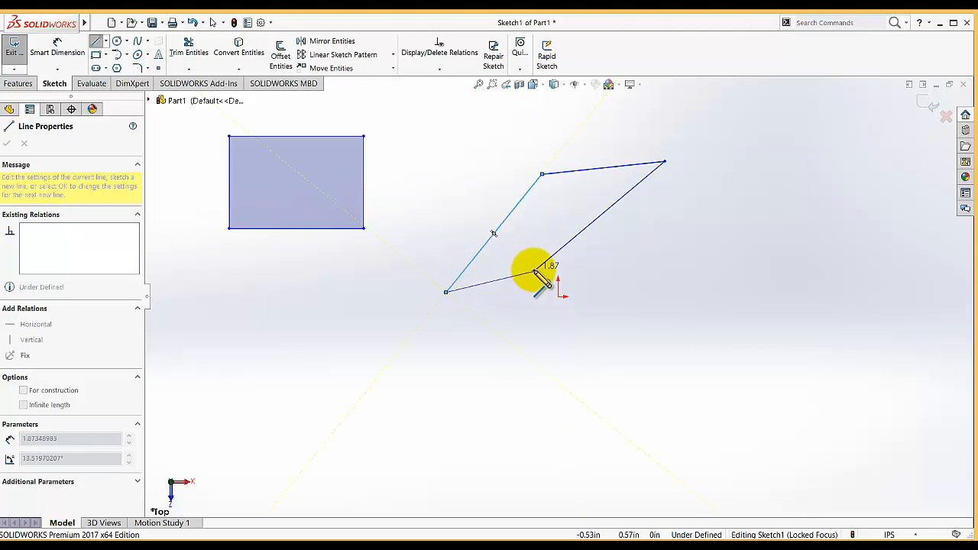
pyautogui.click(533, 270)
pyautogui.rightClick(473, 336)
pyautogui.click(492, 342)
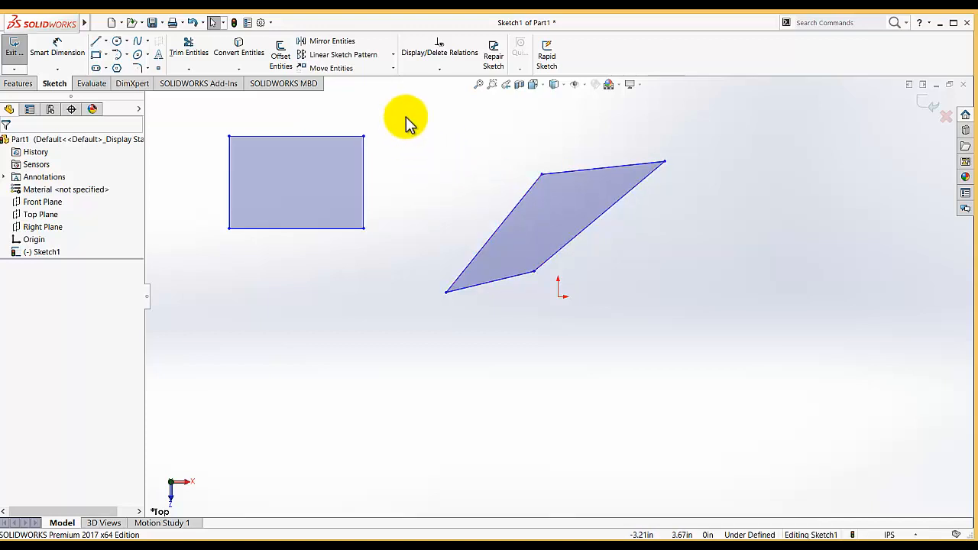
# Step: Add a Horizontal relation to the quadrilateral's lower-right slanted side with the Add Relation command
pyautogui.click(439, 69)
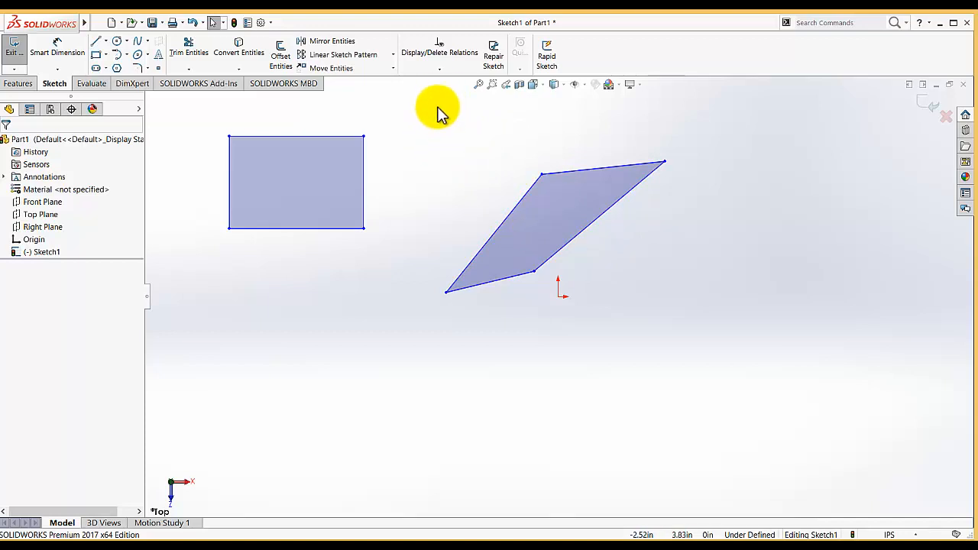
pyautogui.click(439, 70)
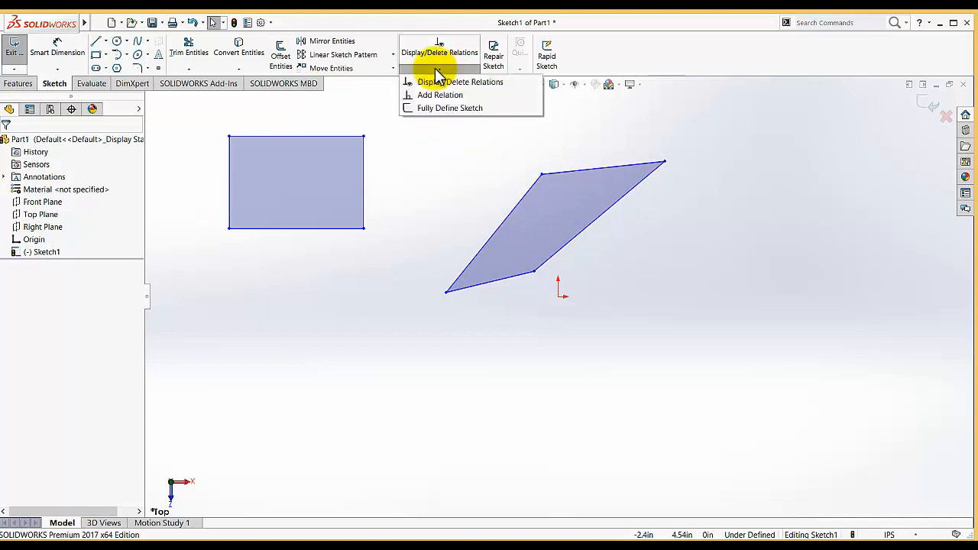
pyautogui.click(440, 95)
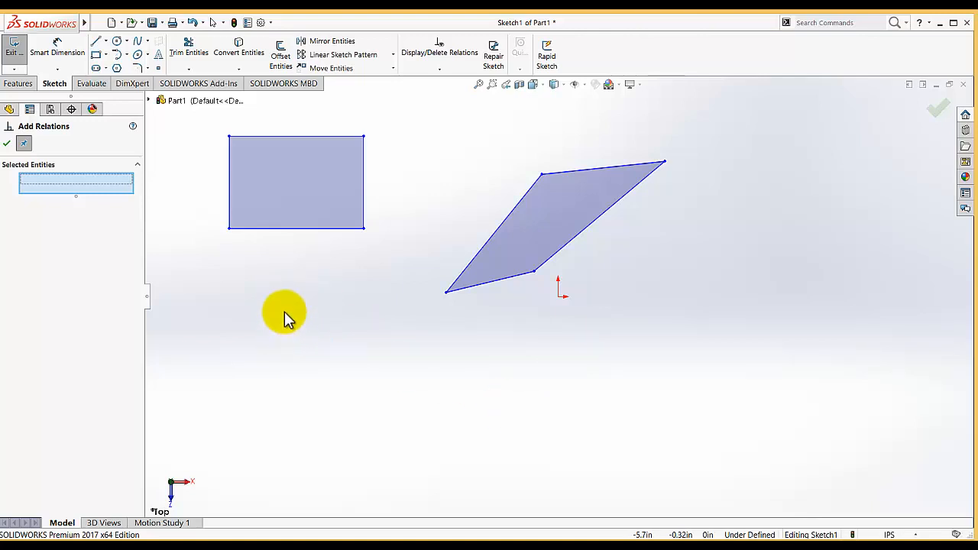
pyautogui.click(555, 258)
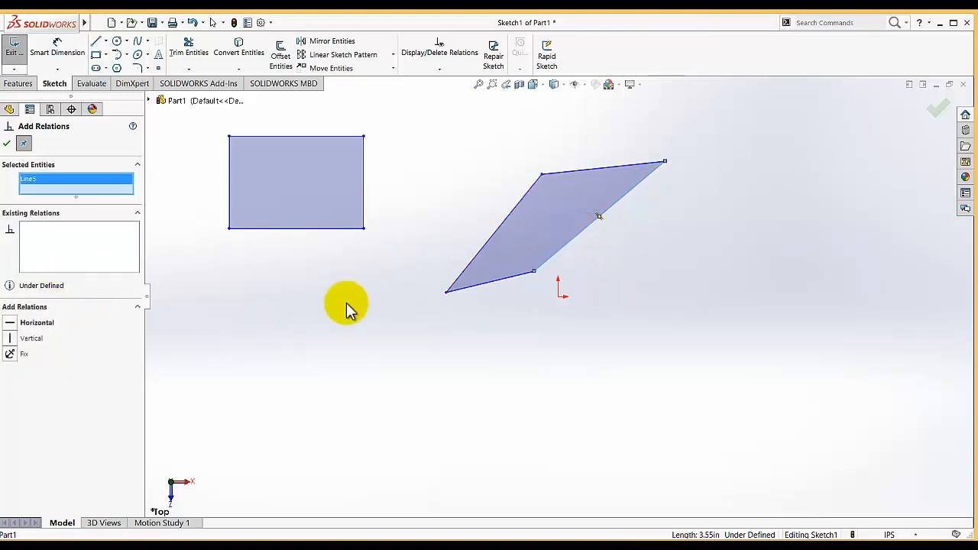
pyautogui.click(11, 325)
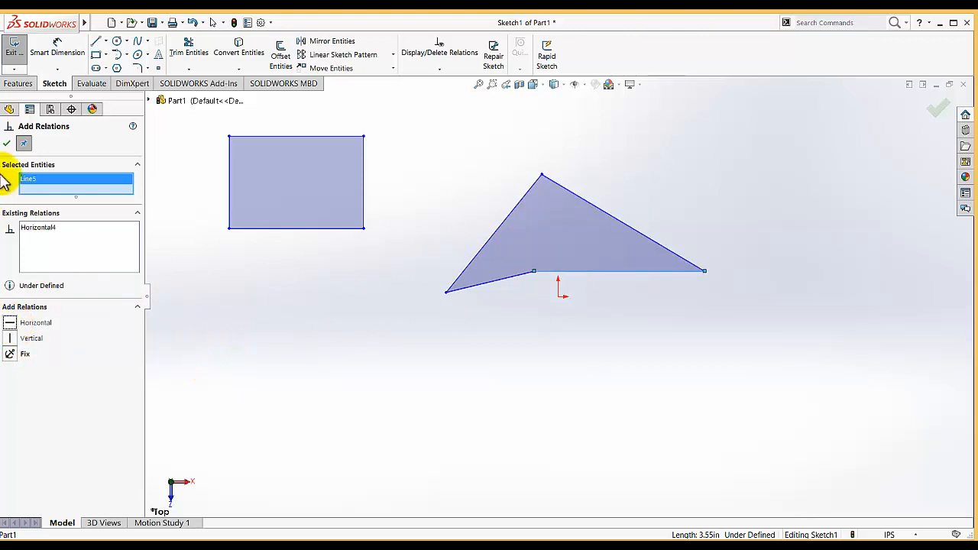
pyautogui.click(7, 145)
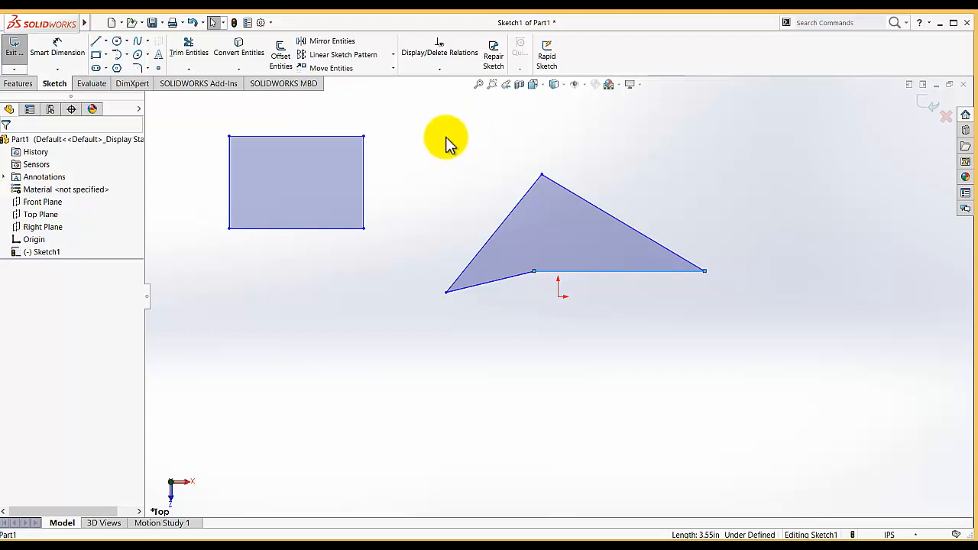
pyautogui.click(476, 142)
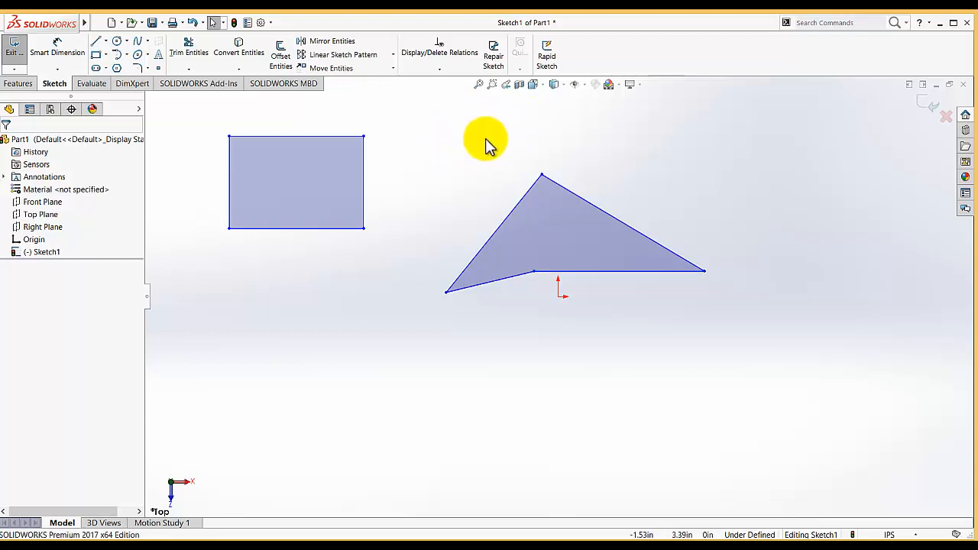
# Step: Add a Vertical relation to the quadrilateral's short bottom side with the Add Relation command
pyautogui.click(439, 71)
pyautogui.click(437, 93)
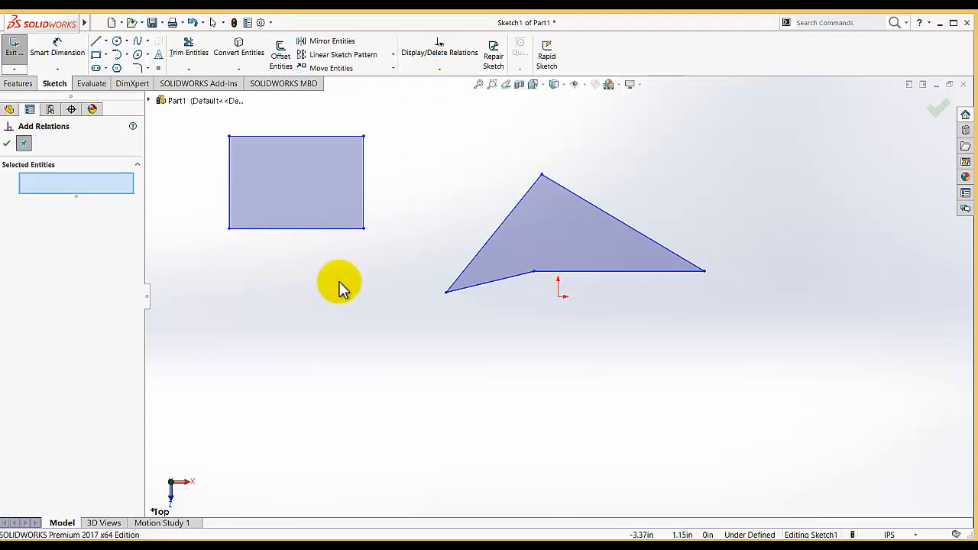
pyautogui.click(39, 180)
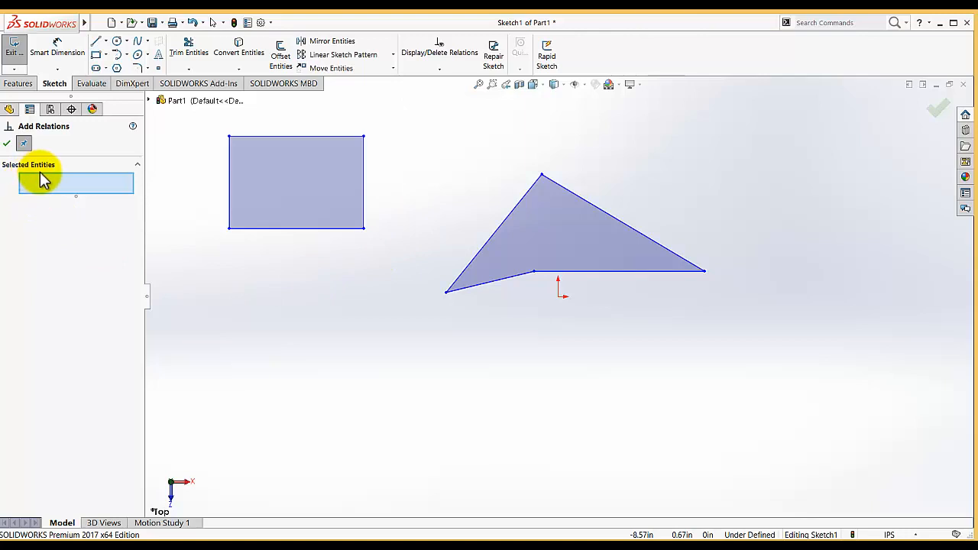
pyautogui.click(495, 280)
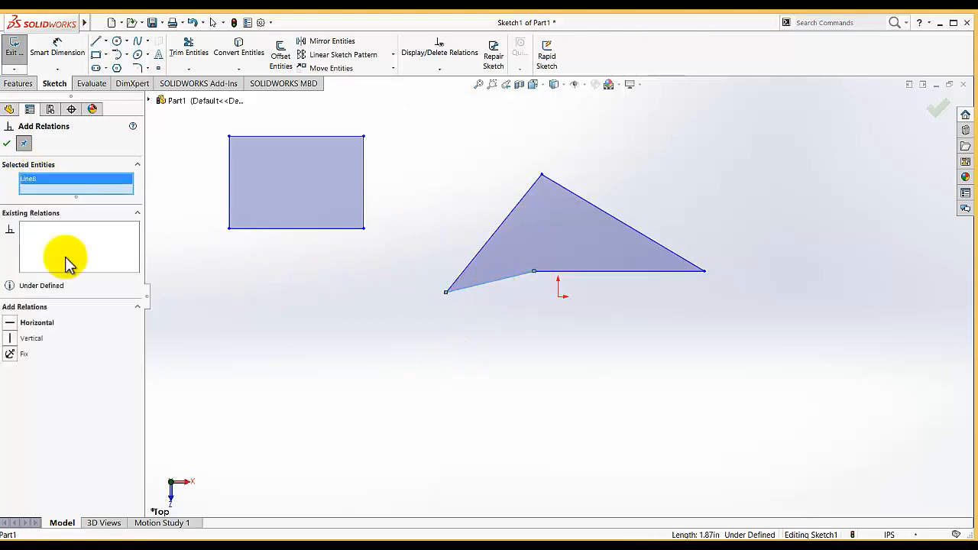
pyautogui.click(12, 340)
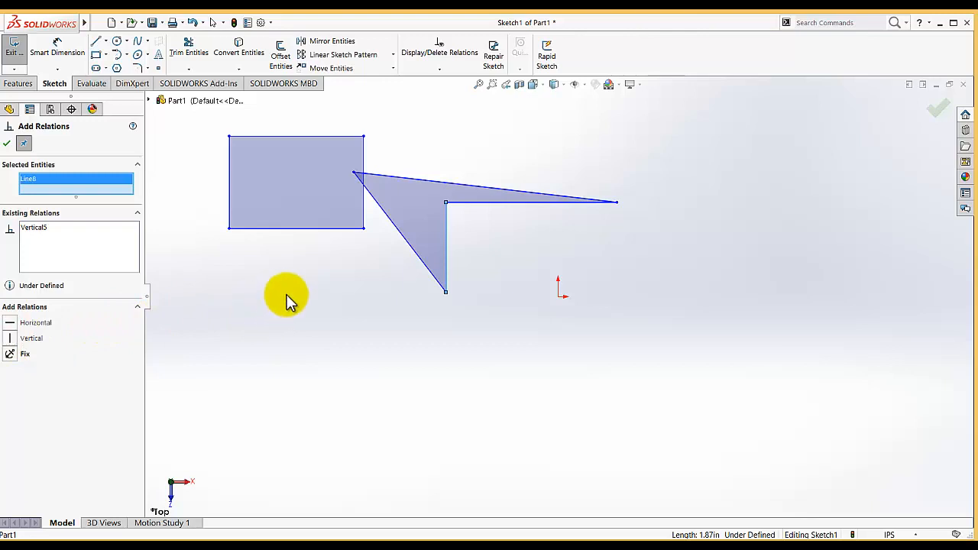
pyautogui.click(7, 147)
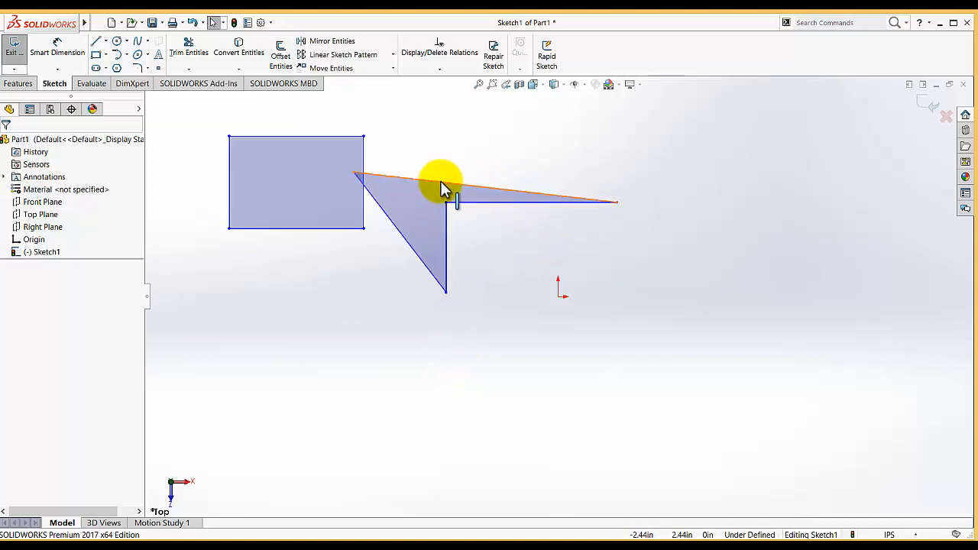
# Step: Add a Horizontal relation to the quadrilateral's lower-left slanted side with the Add Relation command
pyautogui.click(389, 219)
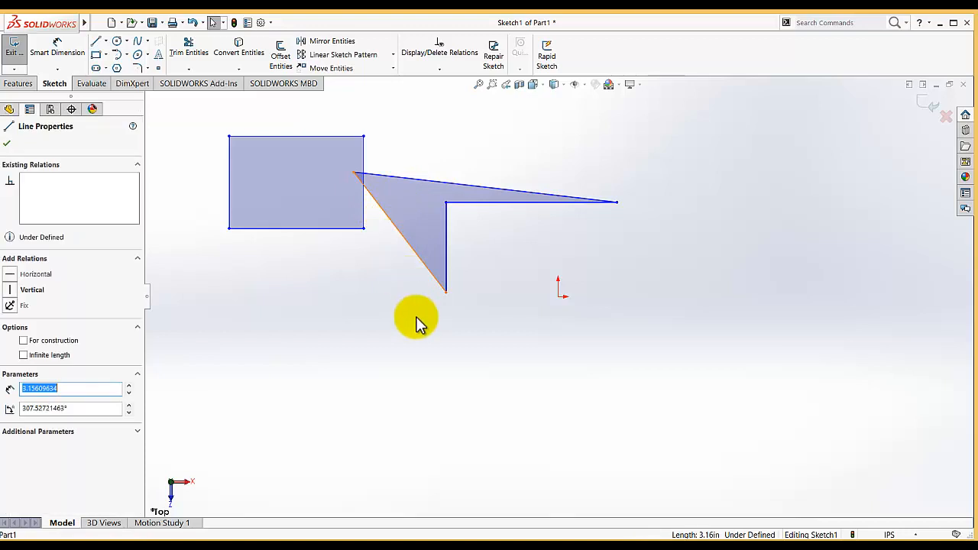
pyautogui.click(12, 144)
pyautogui.click(437, 70)
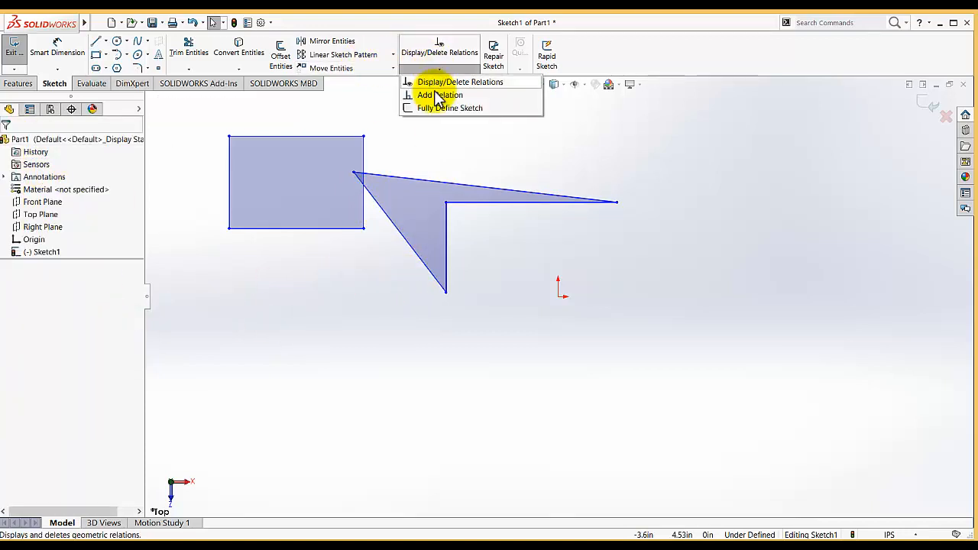
pyautogui.click(438, 95)
pyautogui.click(405, 238)
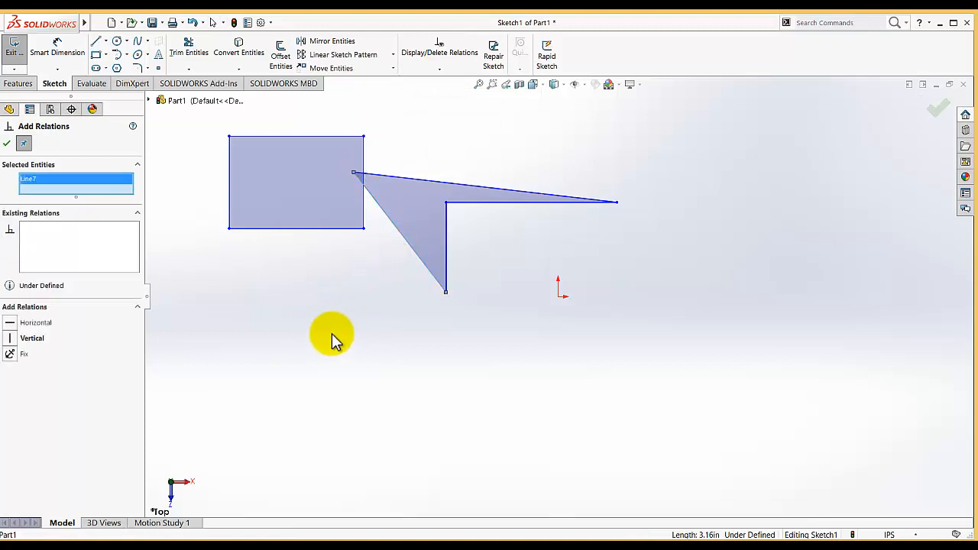
pyautogui.click(19, 324)
pyautogui.scroll(3, 407, 327)
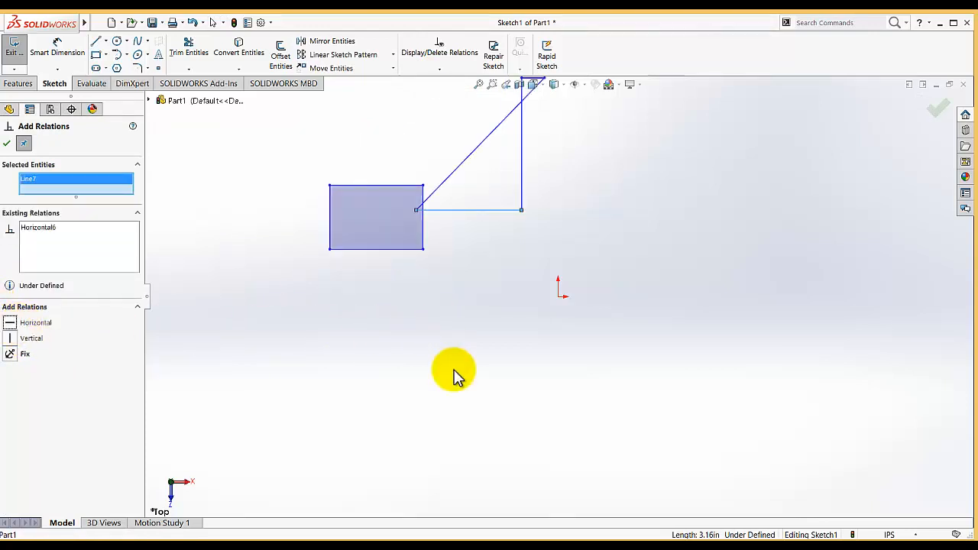
pyautogui.scroll(-3, 585, 162)
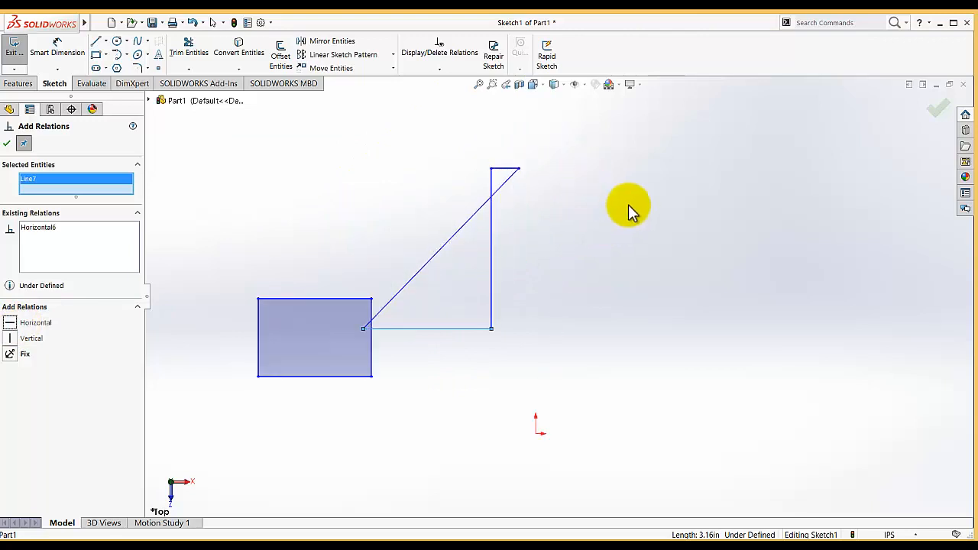
pyautogui.click(7, 144)
# Step: Add a Vertical relation to the quadrilateral's remaining slanted side with the Add Relation command
pyautogui.click(341, 197)
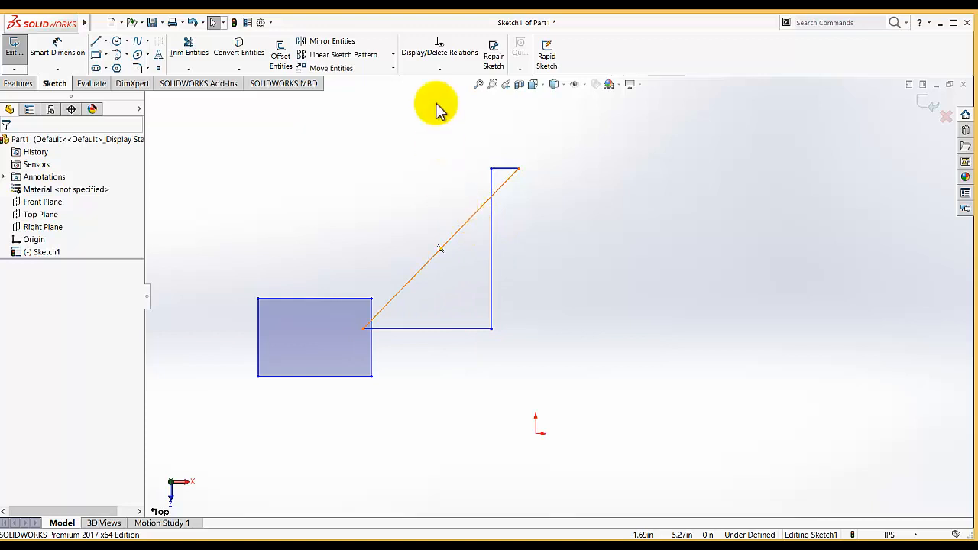
pyautogui.click(439, 69)
pyautogui.click(440, 95)
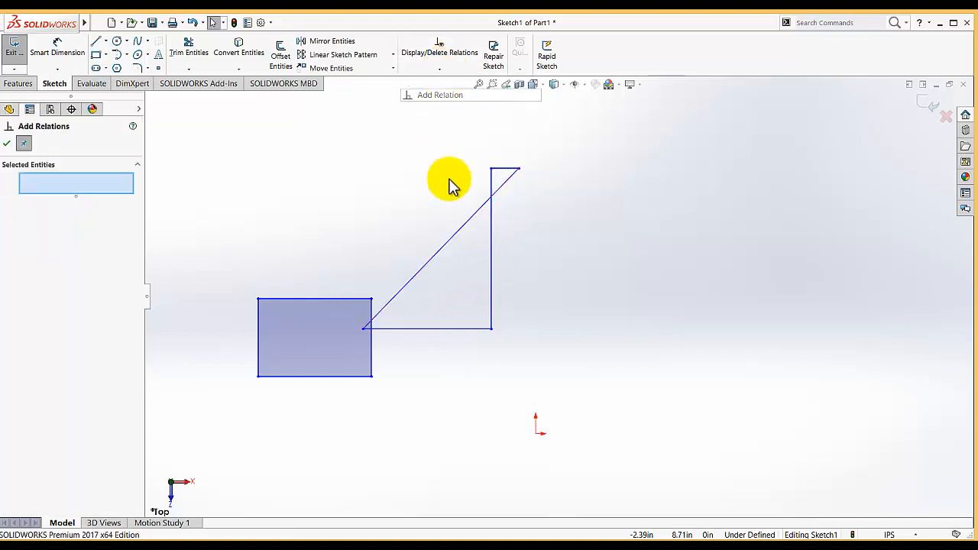
pyautogui.click(472, 225)
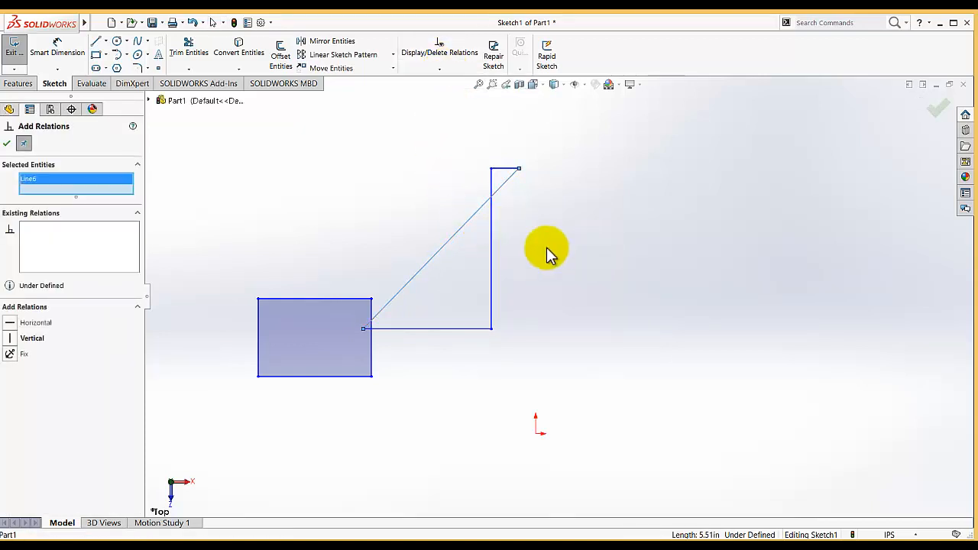
pyautogui.click(10, 338)
pyautogui.click(6, 144)
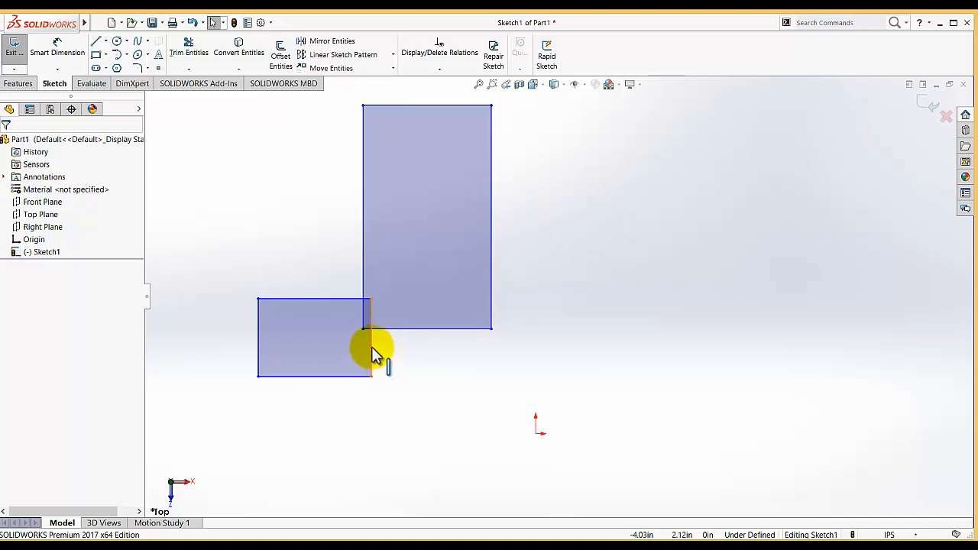
# Step: Narrow the smaller rectangle to a slim strip by moving its right side toward its left side
pyautogui.moveTo(373, 355); pyautogui.dragTo(281, 354)
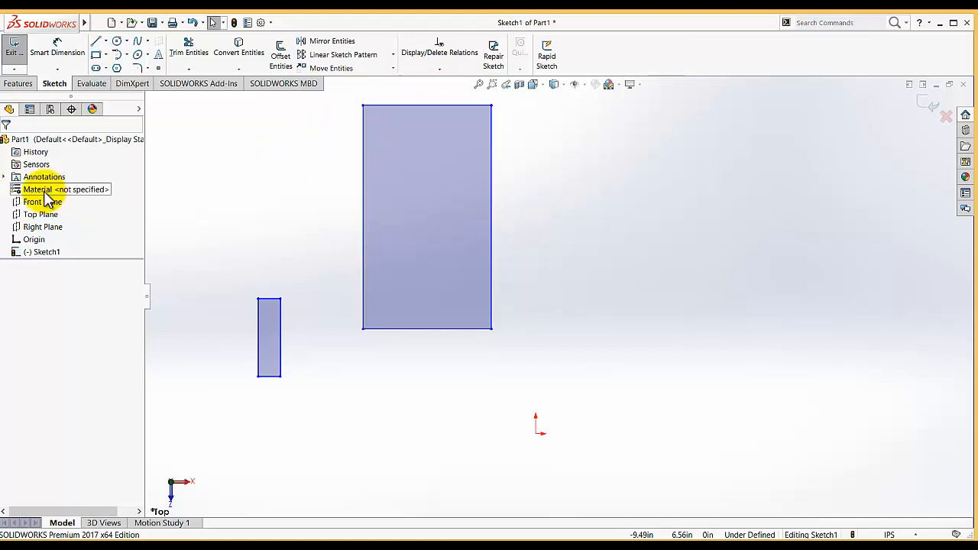
# Step: Add a Perpendicular relation between the larger rectangle's left and bottom sides with the Add Relation command
pyautogui.click(435, 70)
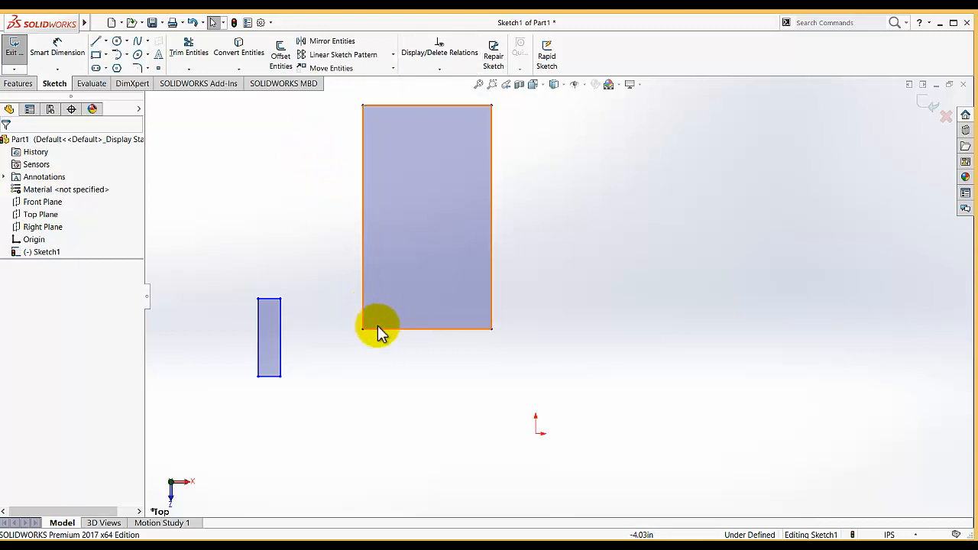
pyautogui.click(440, 68)
pyautogui.click(432, 95)
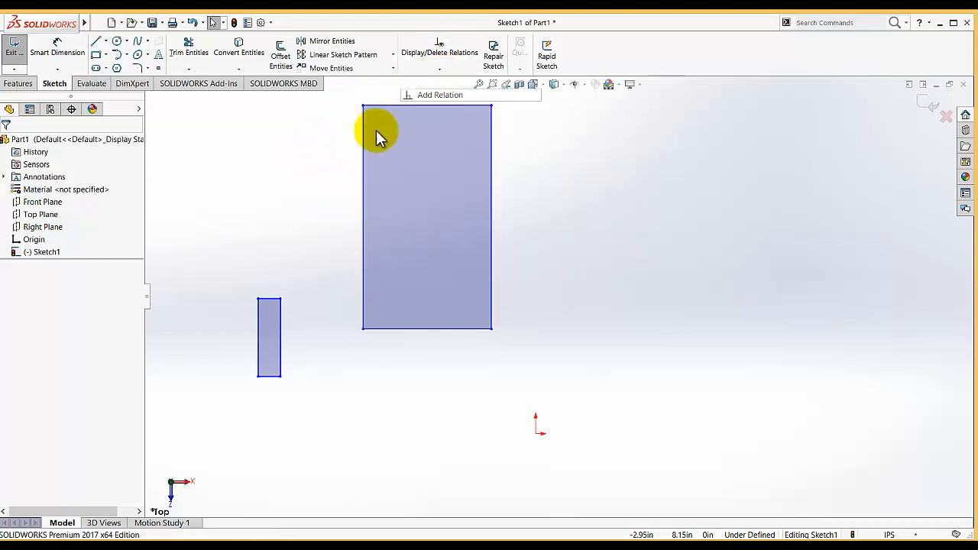
pyautogui.click(365, 250)
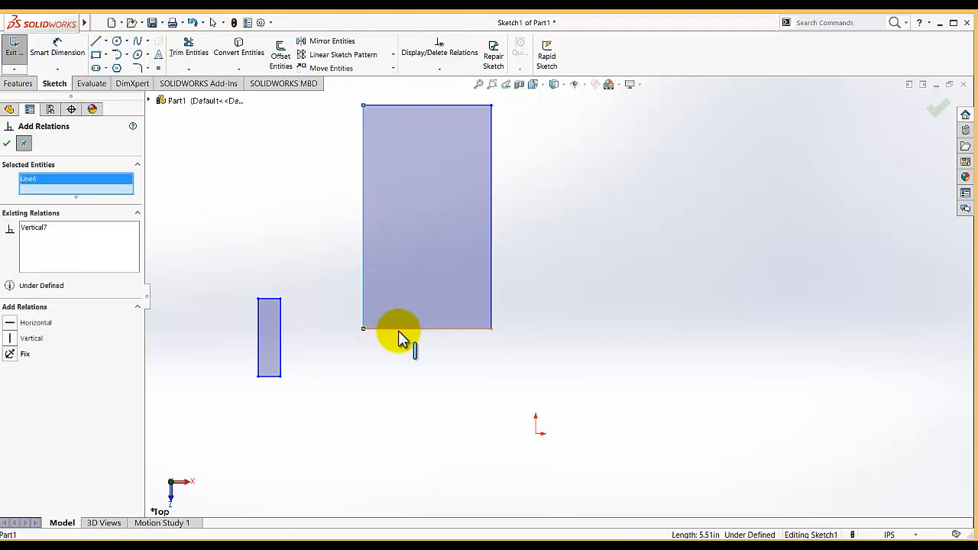
pyautogui.click(394, 329)
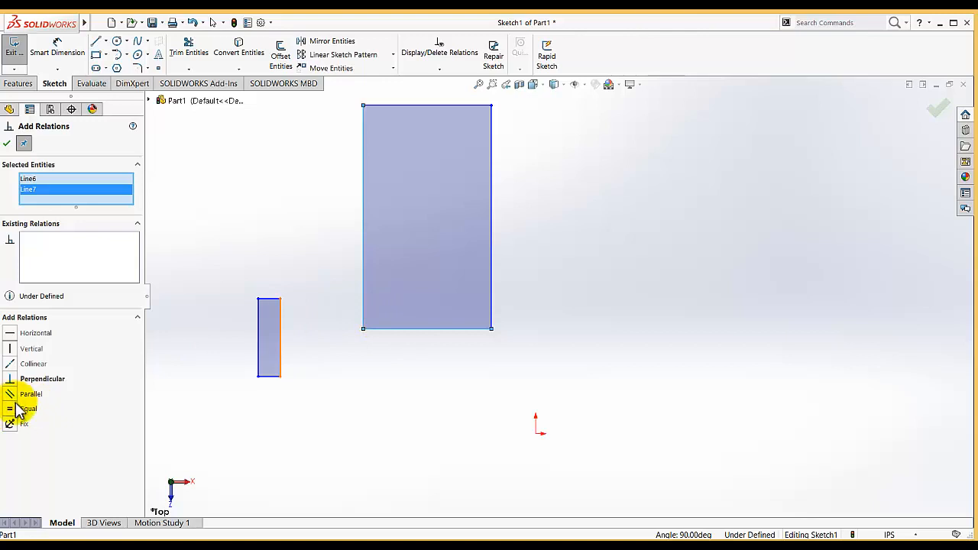
pyautogui.click(42, 382)
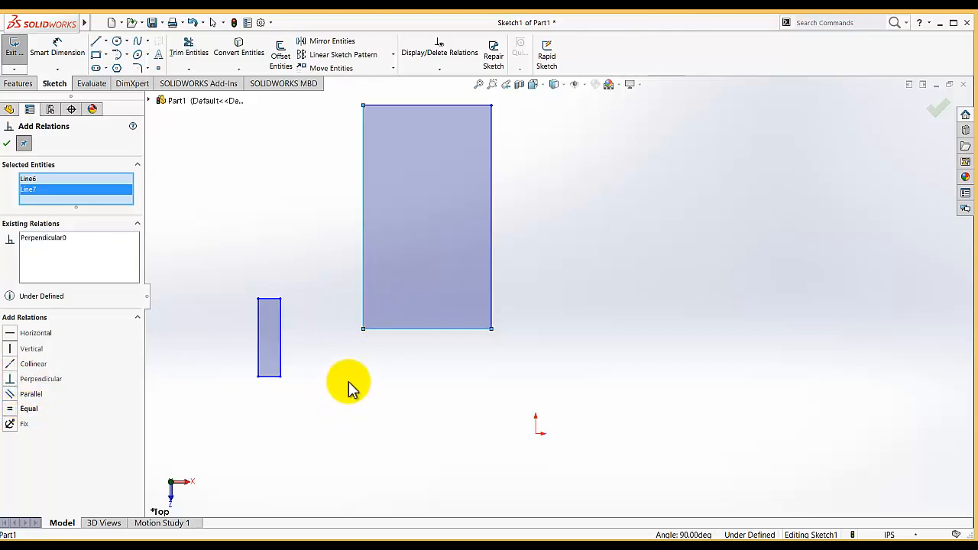
pyautogui.click(7, 143)
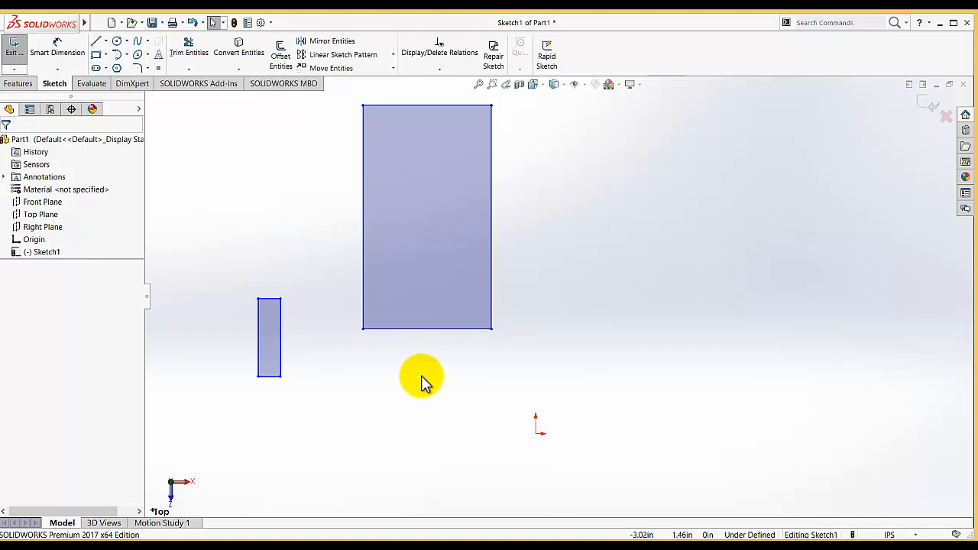
# Step: Add a Perpendicular relation between the larger rectangle's right and bottom sides with the Add Relation command
pyautogui.click(439, 71)
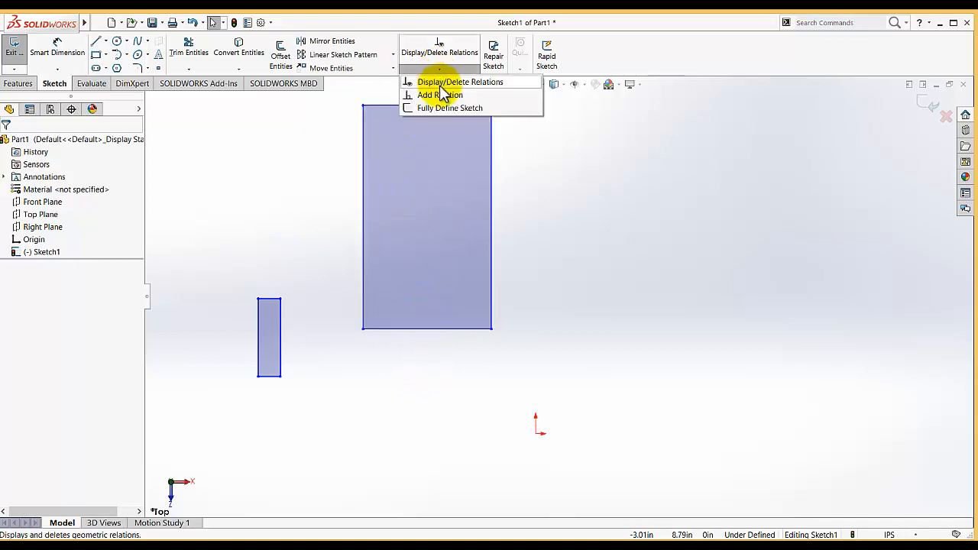
pyautogui.click(436, 92)
pyautogui.click(491, 313)
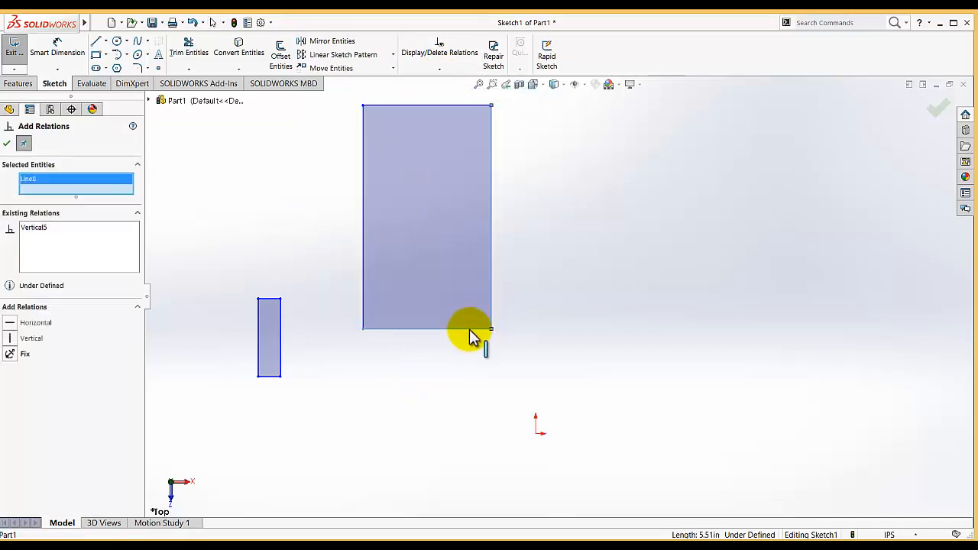
pyautogui.click(468, 330)
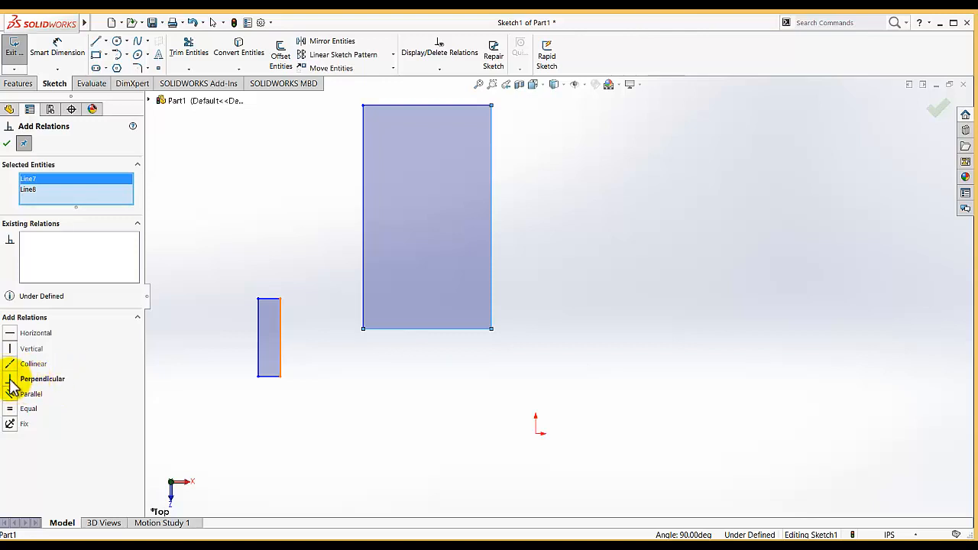
pyautogui.click(7, 143)
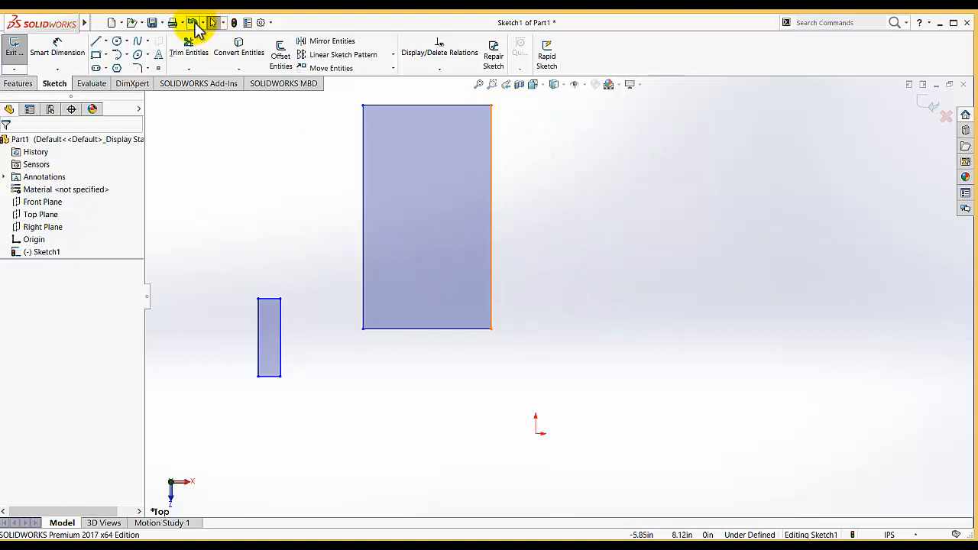
# Step: Select both rectangles in the sketch and delete all their lines
pyautogui.press('z')
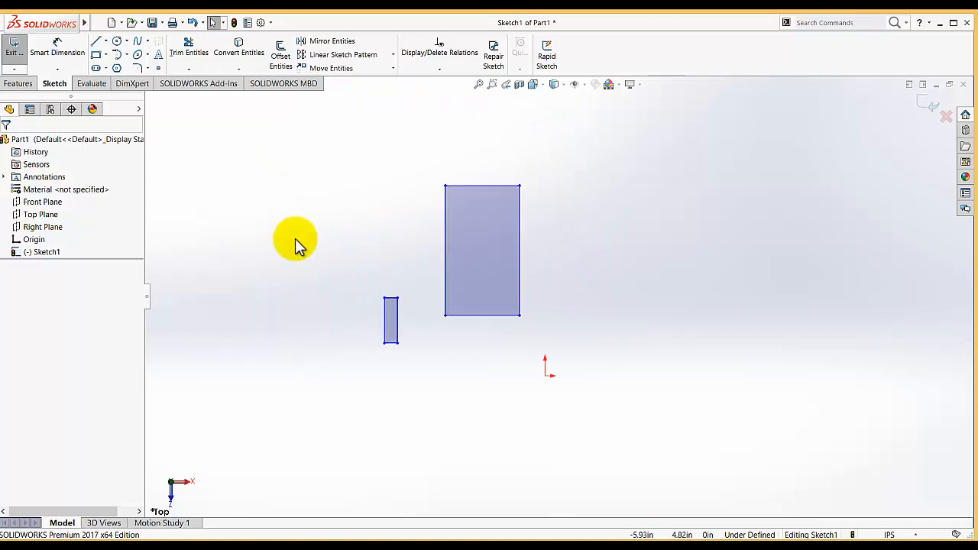
pyautogui.moveTo(474, 288); pyautogui.dragTo(548, 354)
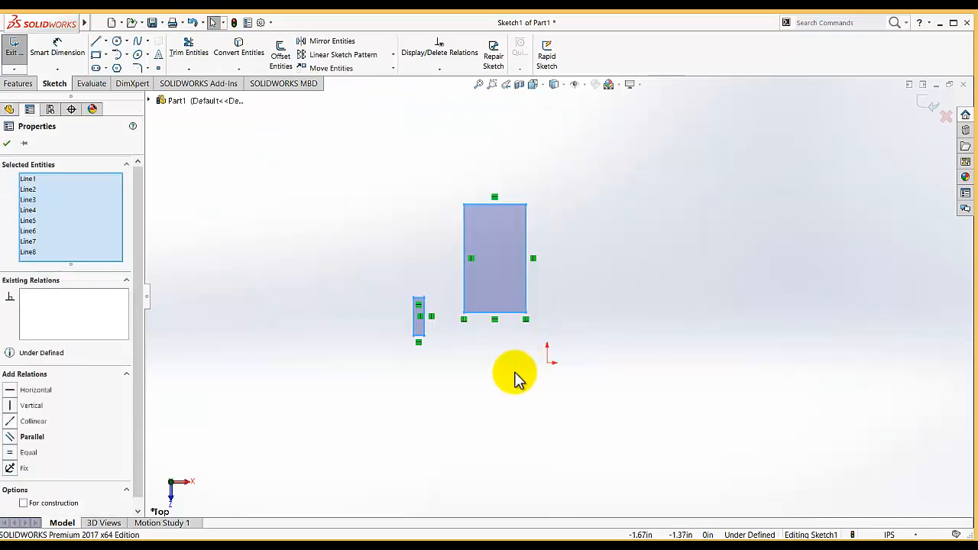
pyautogui.press('Delete')
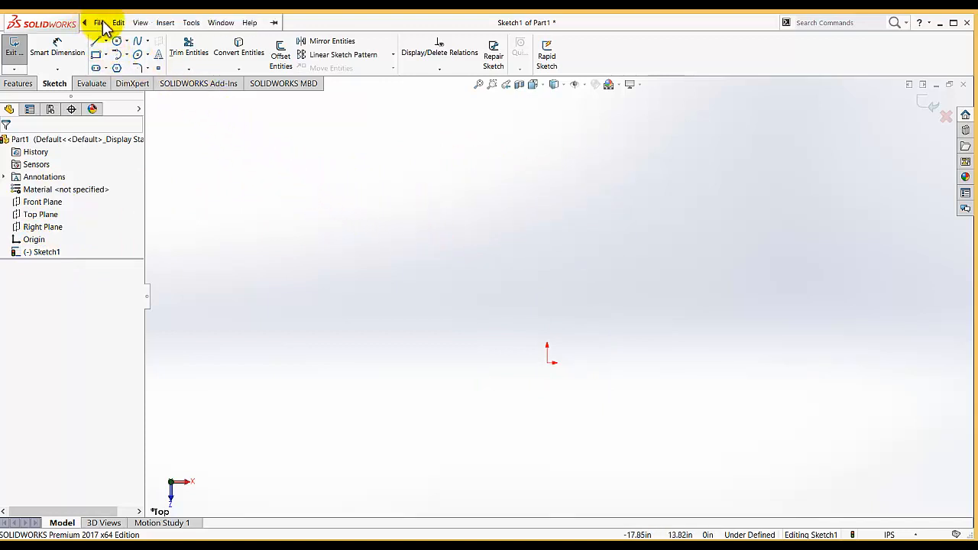
# Step: Turn on the display of Sketch Relations in the graphics area
pyautogui.click(141, 22)
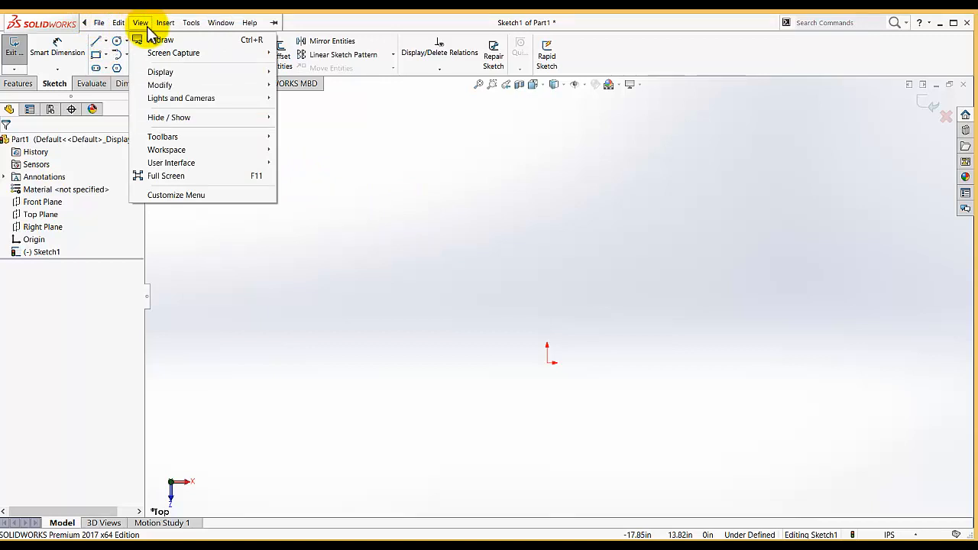
pyautogui.moveTo(208, 119)
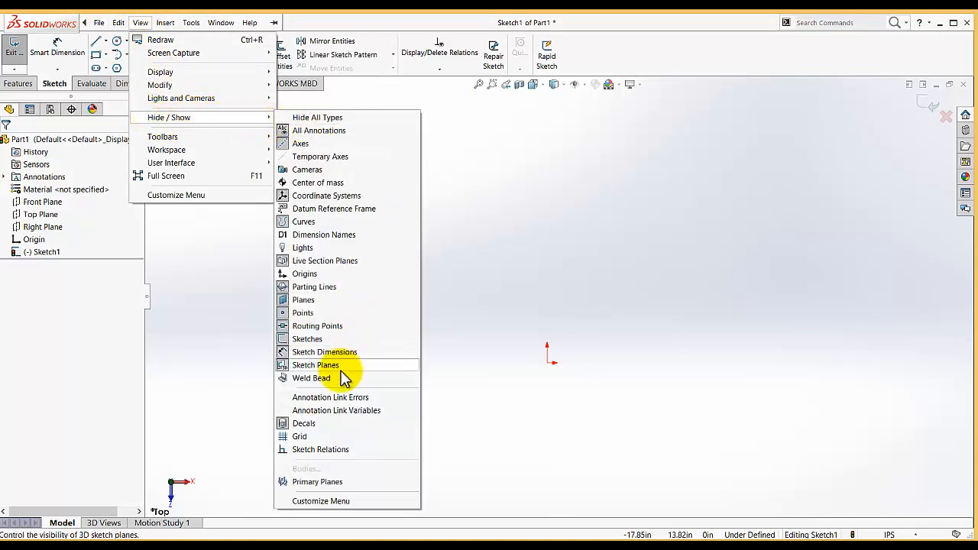
pyautogui.click(327, 452)
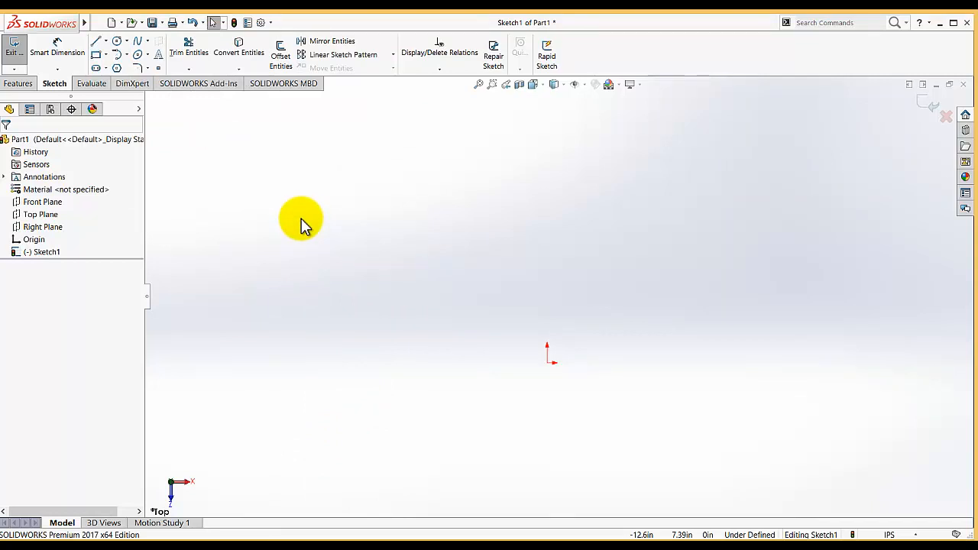
# Step: Draw a horizontal line about 9.46 in long above the origin and end the Line command
pyautogui.click(97, 40)
pyautogui.click(377, 239)
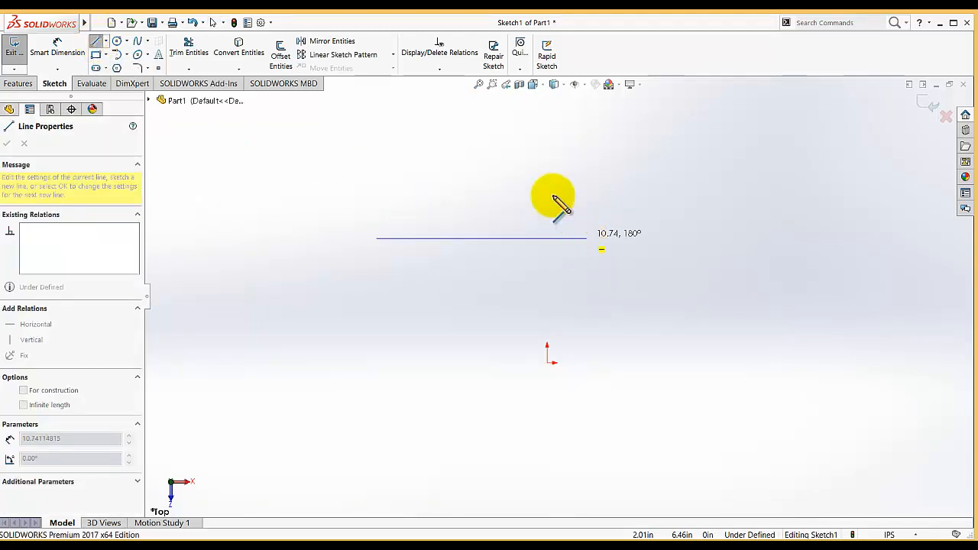
pyautogui.click(562, 238)
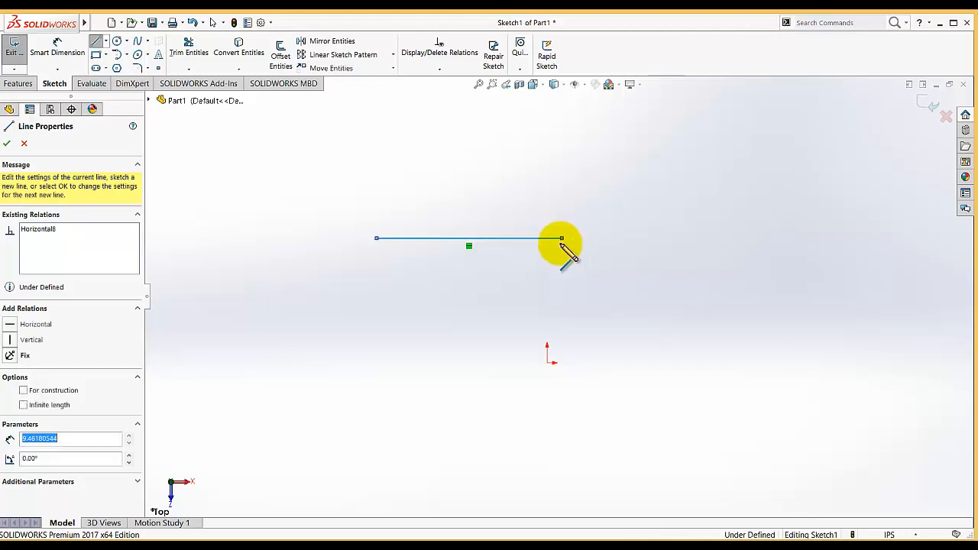
pyautogui.rightClick(628, 277)
pyautogui.click(641, 281)
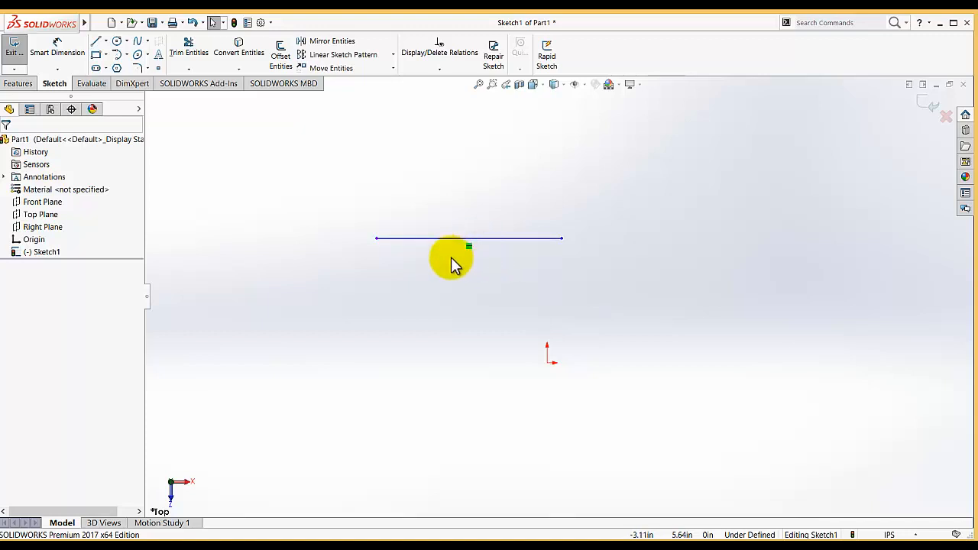
# Step: Draw a separate vertical line about 6.72 in long to the left of the horizontal line
pyautogui.click(97, 42)
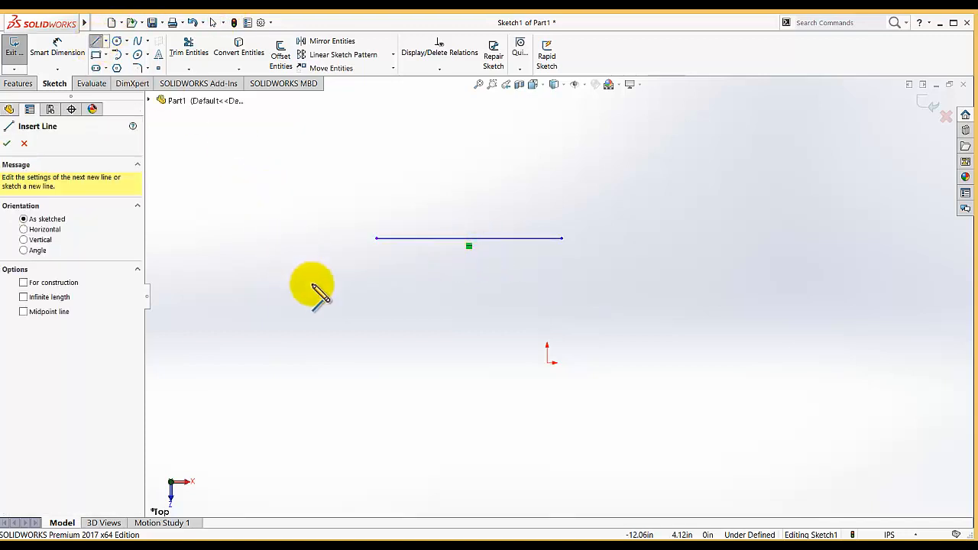
pyautogui.click(312, 283)
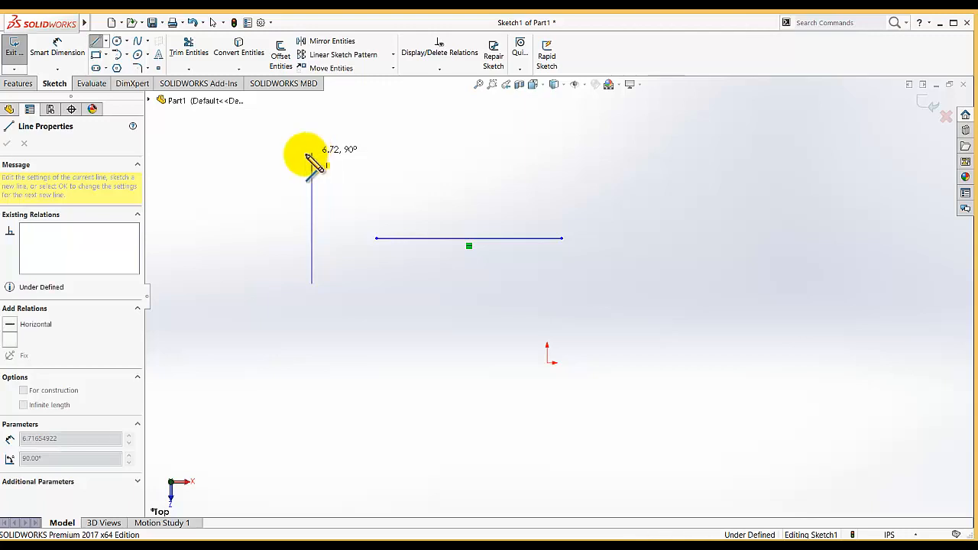
pyautogui.click(312, 153)
pyautogui.rightClick(252, 151)
pyautogui.click(257, 192)
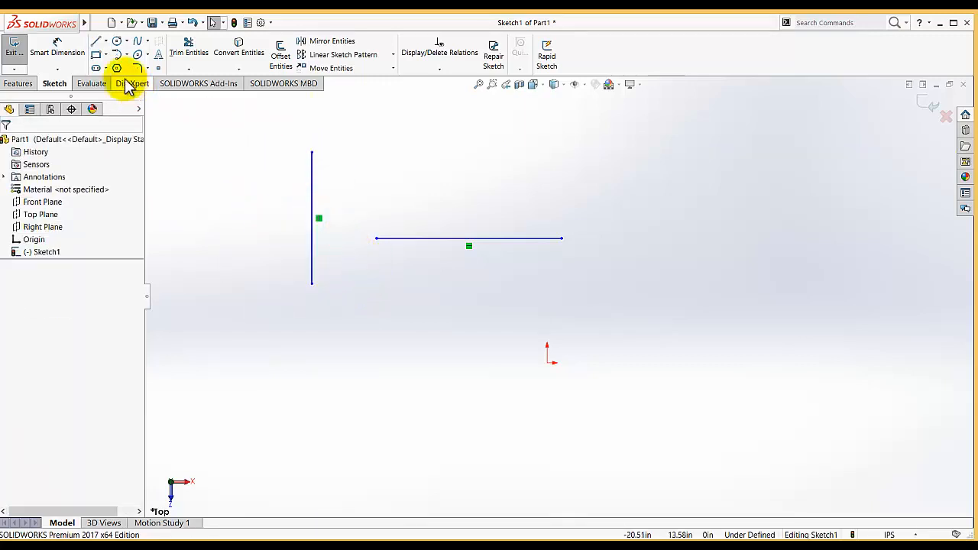
# Step: Draw a slanted line from the horizontal line's right endpoint, rising up and to the right
pyautogui.click(96, 41)
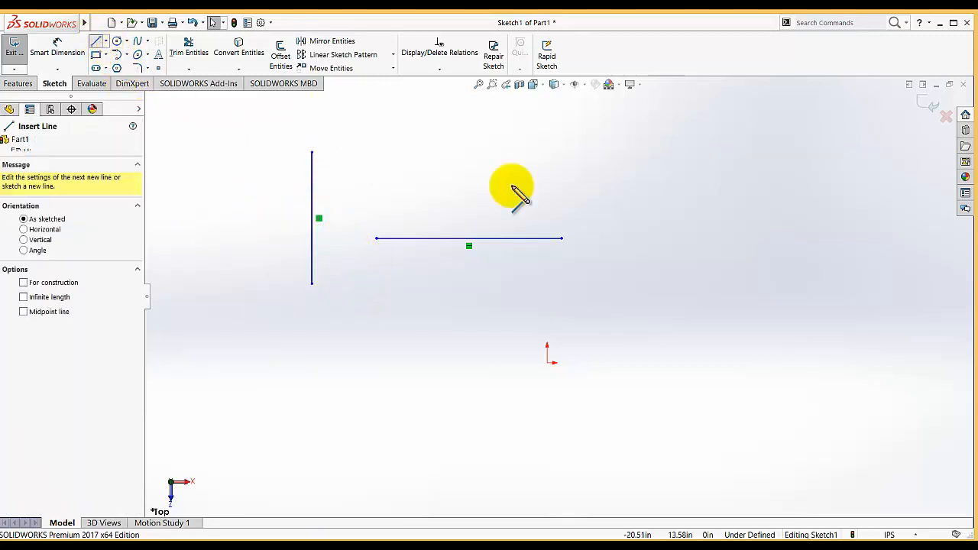
pyautogui.click(562, 238)
pyautogui.click(650, 122)
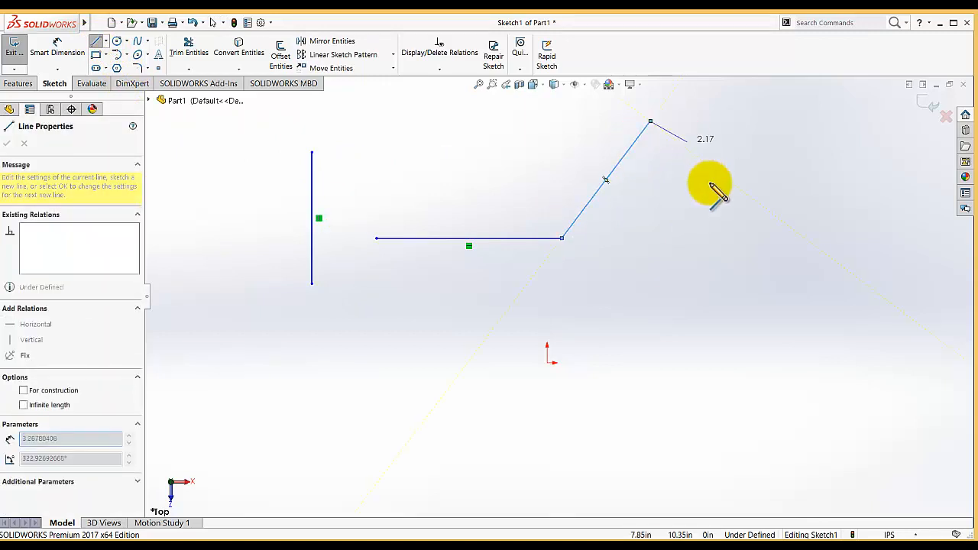
pyautogui.rightClick(713, 191)
pyautogui.click(726, 192)
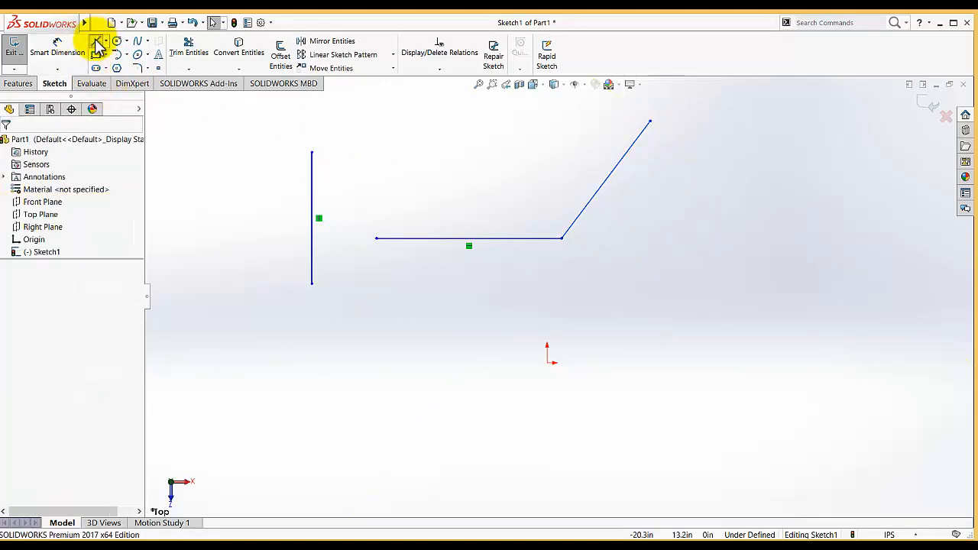
# Step: Draw a separate, steeper slanted line to the right of the existing slanted line and end the Line command
pyautogui.click(95, 40)
pyautogui.click(633, 283)
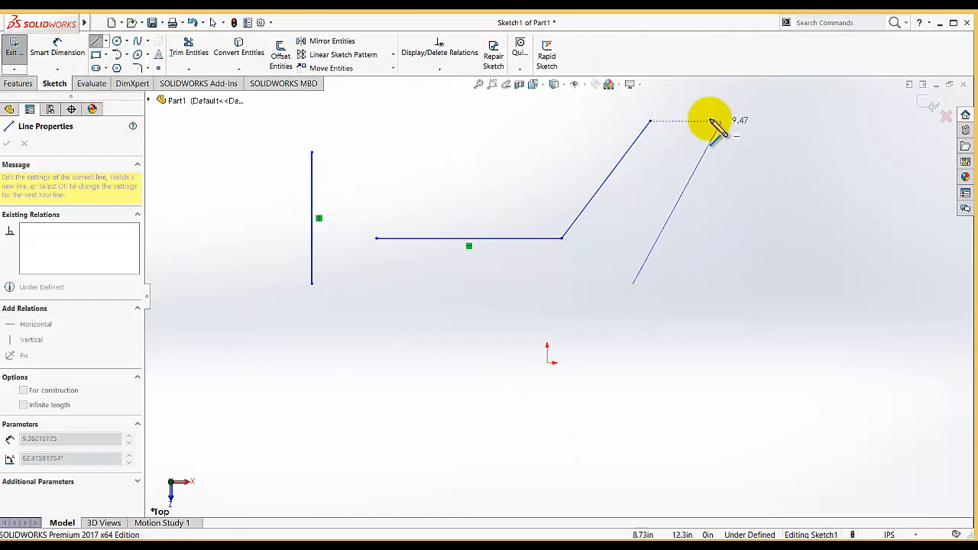
pyautogui.click(689, 110)
pyautogui.rightClick(756, 196)
pyautogui.click(778, 198)
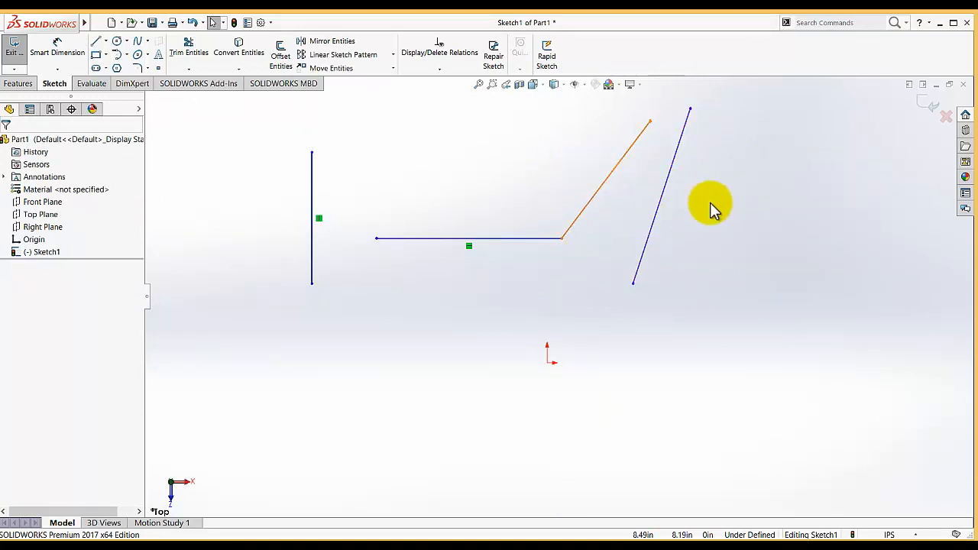
# Step: Add a Parallel relation between the two slanted lines
pyautogui.click(442, 69)
pyautogui.click(437, 97)
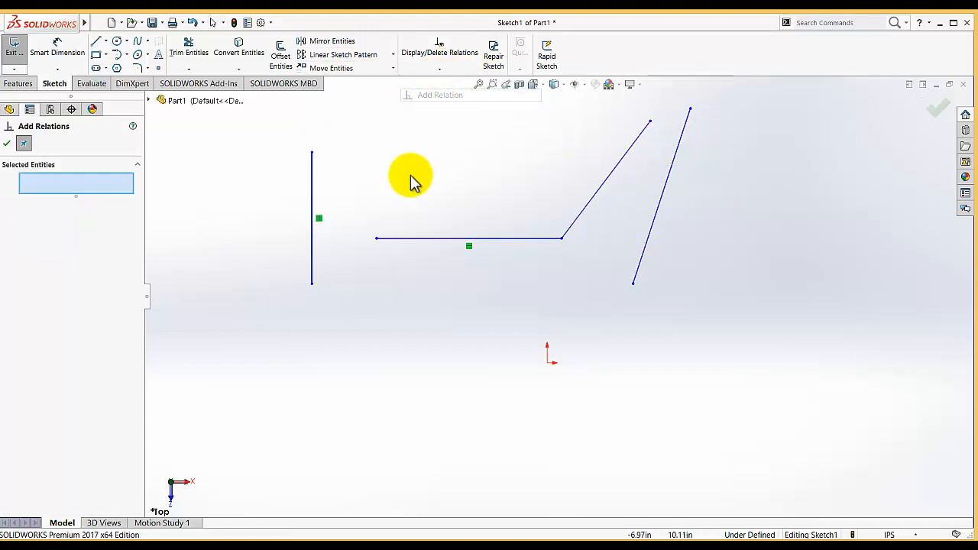
pyautogui.click(586, 207)
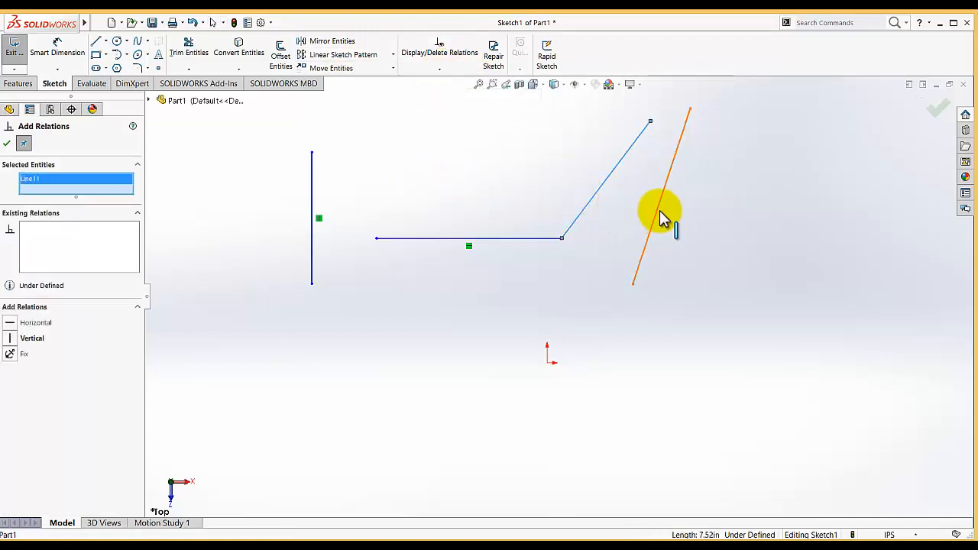
pyautogui.click(662, 217)
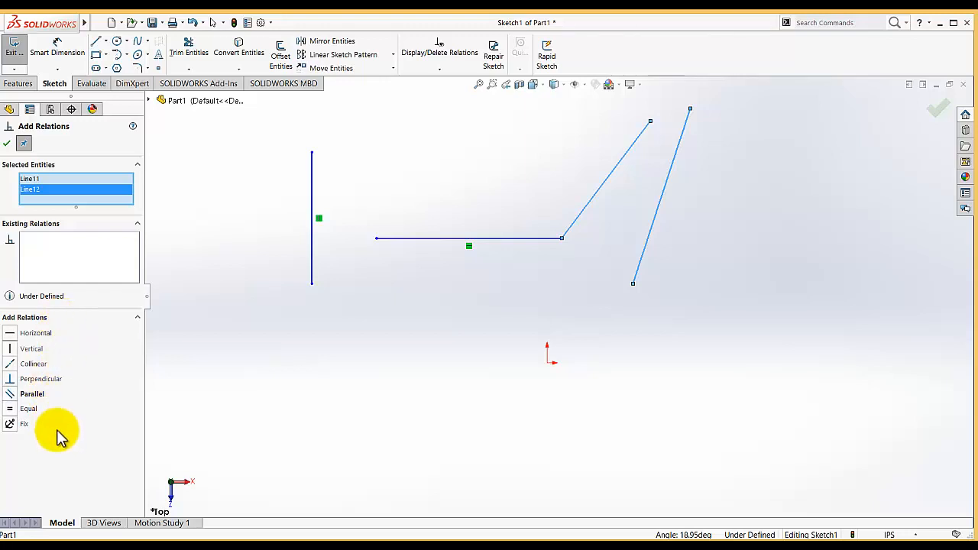
pyautogui.click(10, 394)
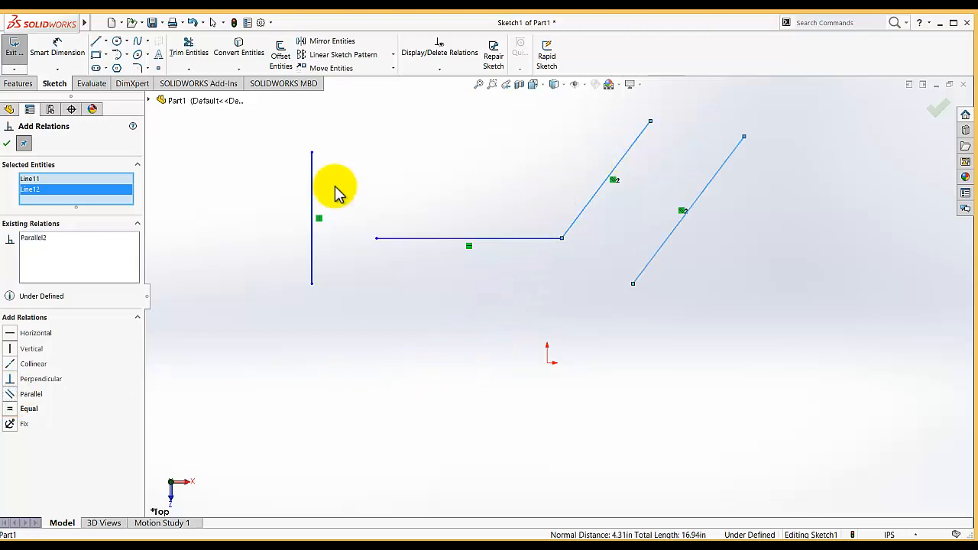
pyautogui.click(710, 285)
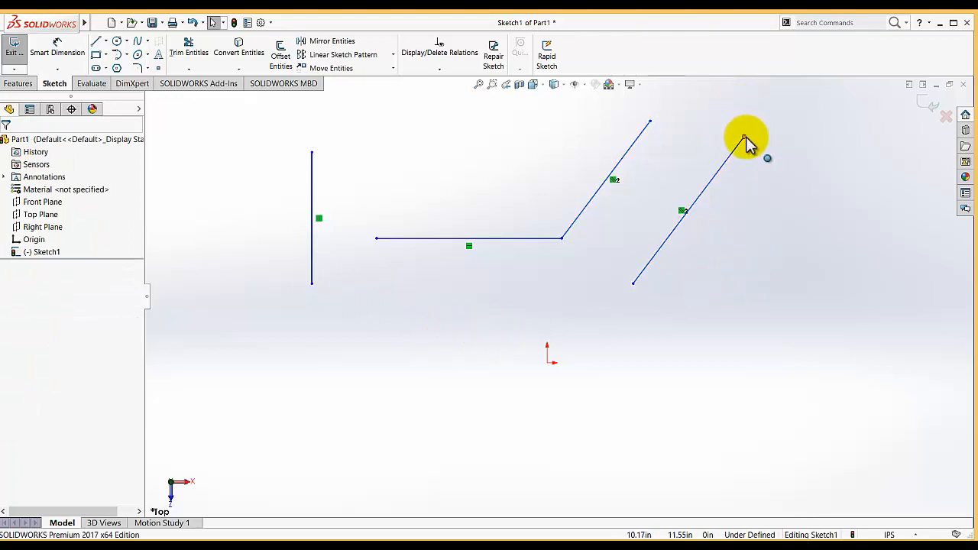
# Step: Test the parallel relation by moving the upper endpoints, the separate line's to about (11.55, 6.89) and the attached line's to about (6.57, 11.31)
pyautogui.moveTo(739, 140); pyautogui.dragTo(684, 122)
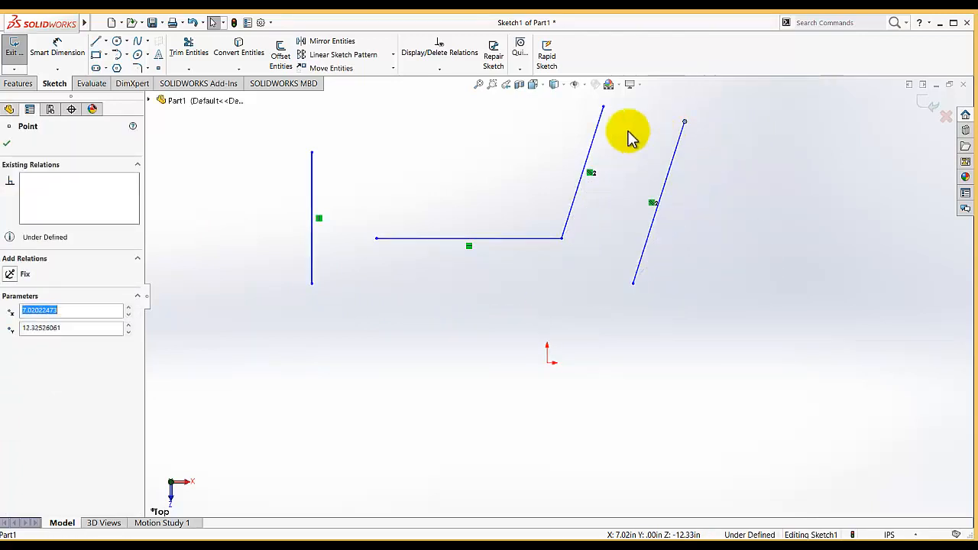
pyautogui.click(611, 149)
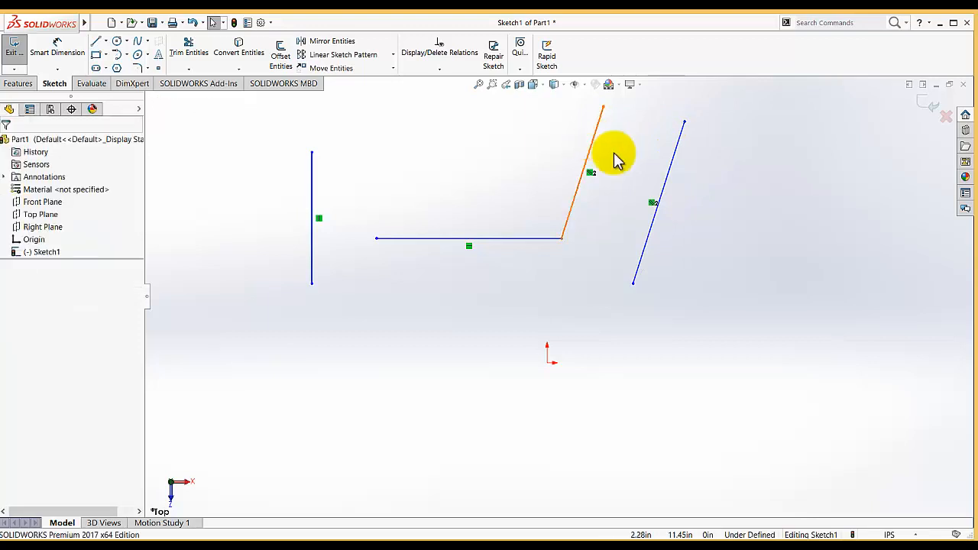
pyautogui.click(653, 204)
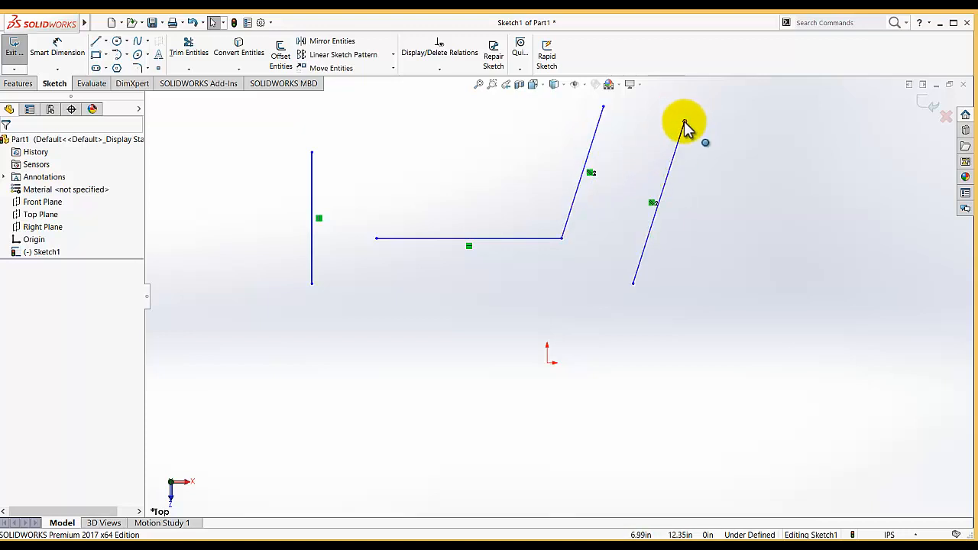
pyautogui.moveTo(686, 125); pyautogui.dragTo(772, 228)
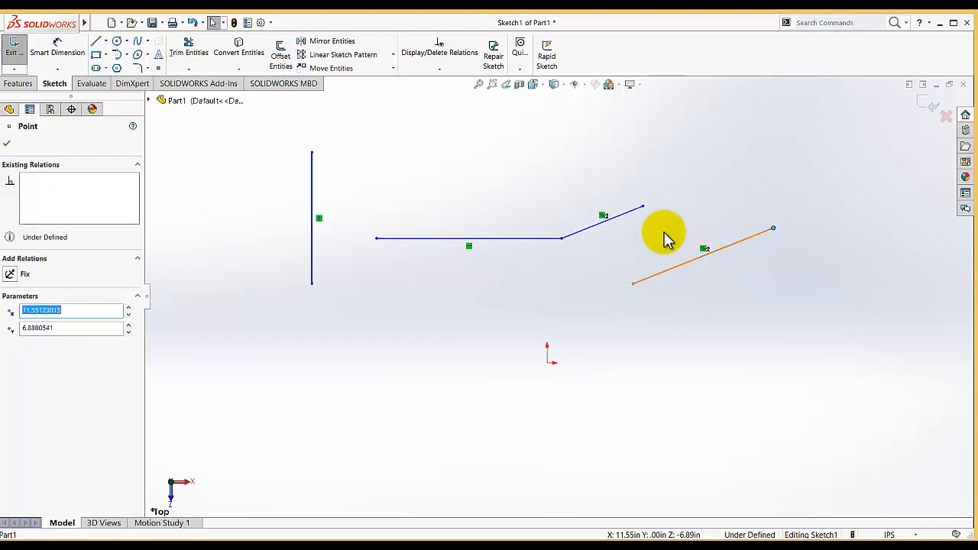
pyautogui.moveTo(642, 207); pyautogui.dragTo(676, 142)
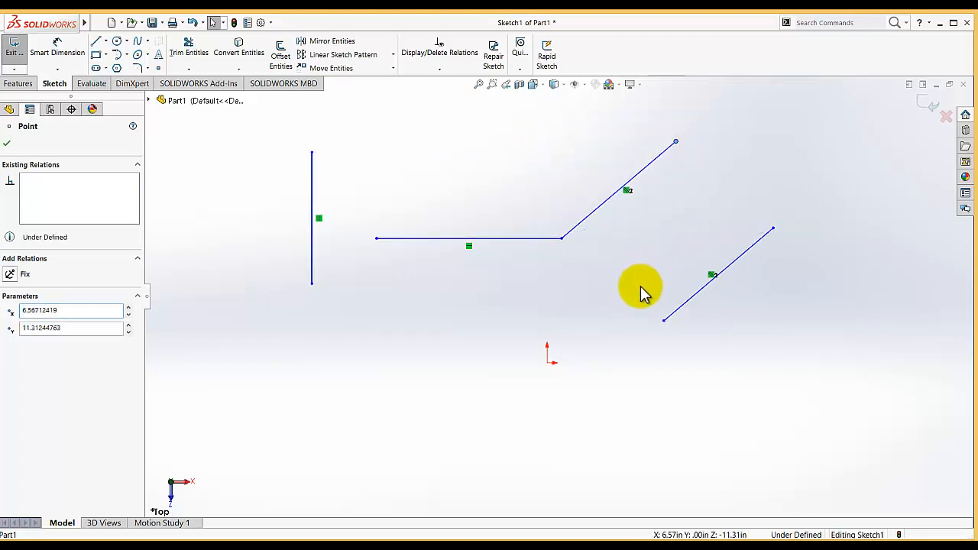
pyautogui.click(644, 288)
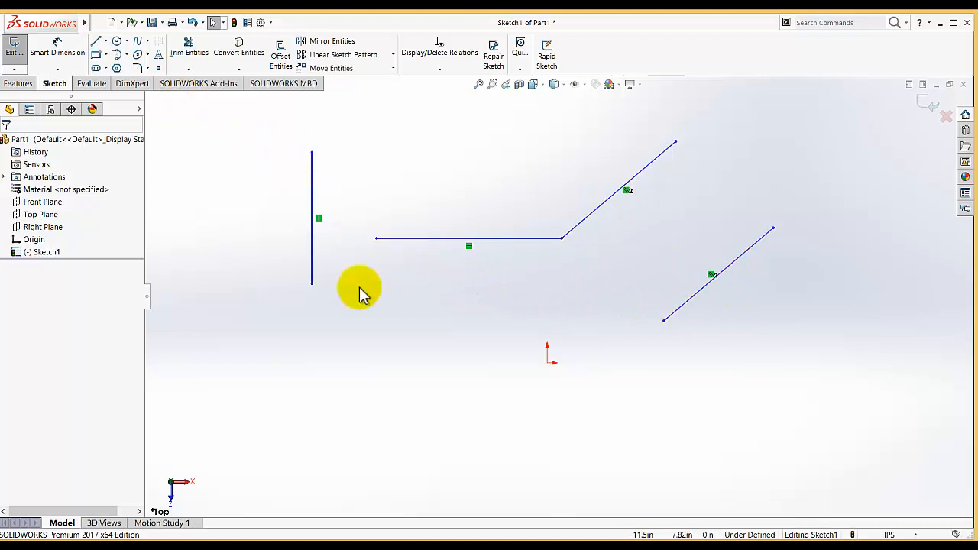
# Step: Draw a closed triangle up and left of the existing lines, with a horizontal base about 17.82 in long and a slanted right side
pyautogui.scroll(3, 454, 338)
pyautogui.scroll(-2, 347, 233)
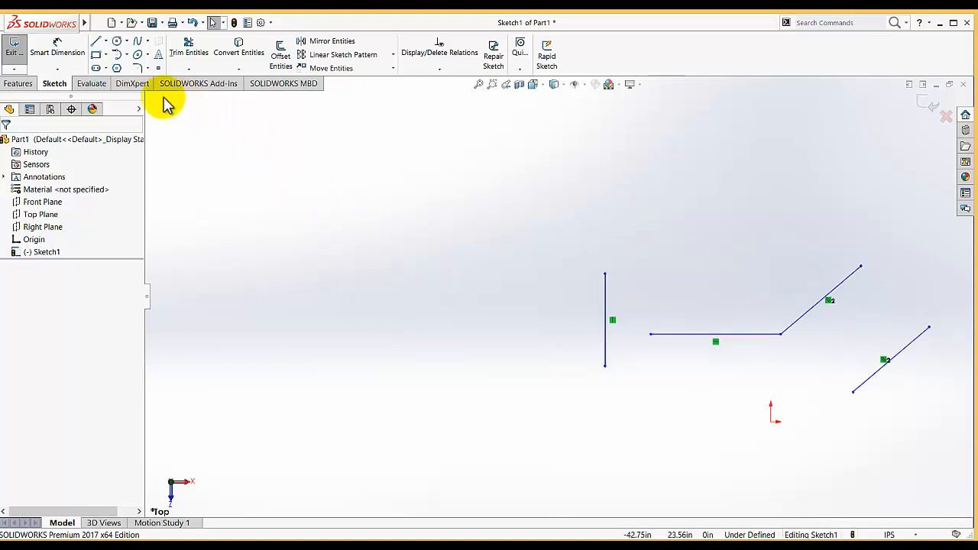
pyautogui.click(97, 41)
pyautogui.click(271, 228)
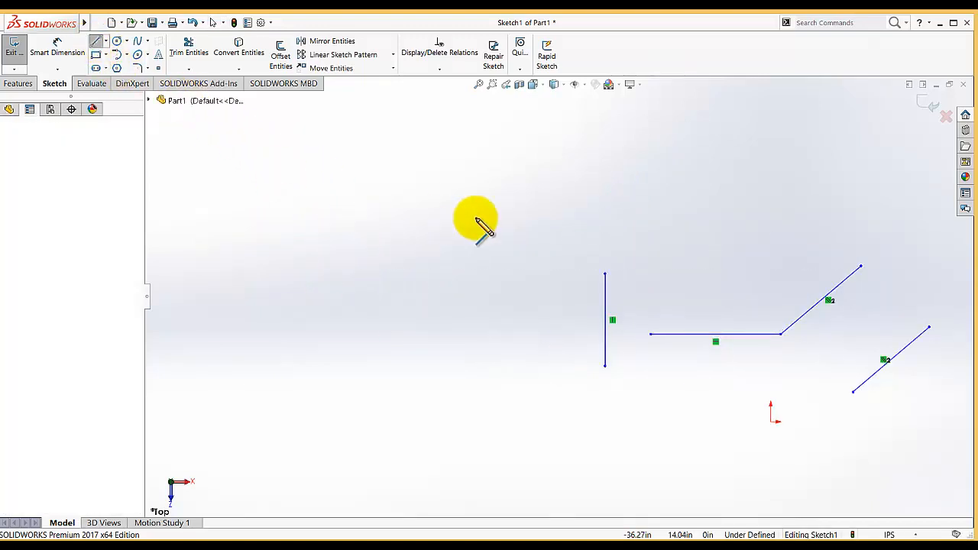
pyautogui.click(515, 227)
pyautogui.click(538, 133)
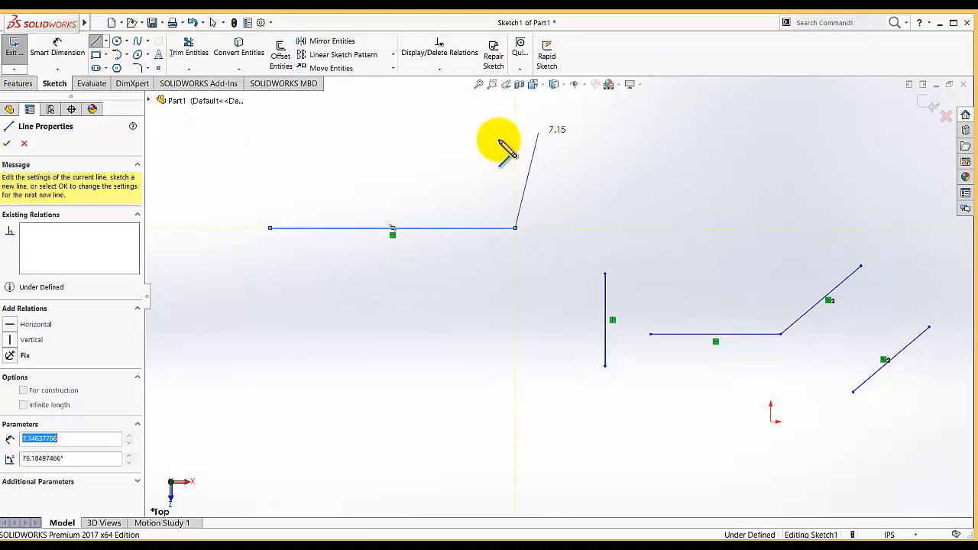
pyautogui.click(271, 228)
pyautogui.rightClick(267, 155)
pyautogui.click(294, 159)
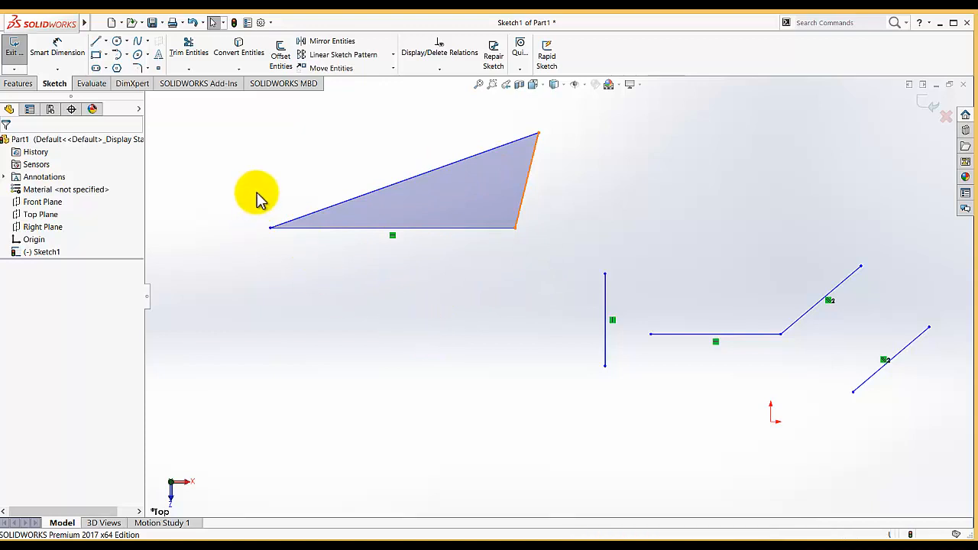
# Step: Add a Perpendicular relation between the triangle's horizontal base and its short right side
pyautogui.click(439, 70)
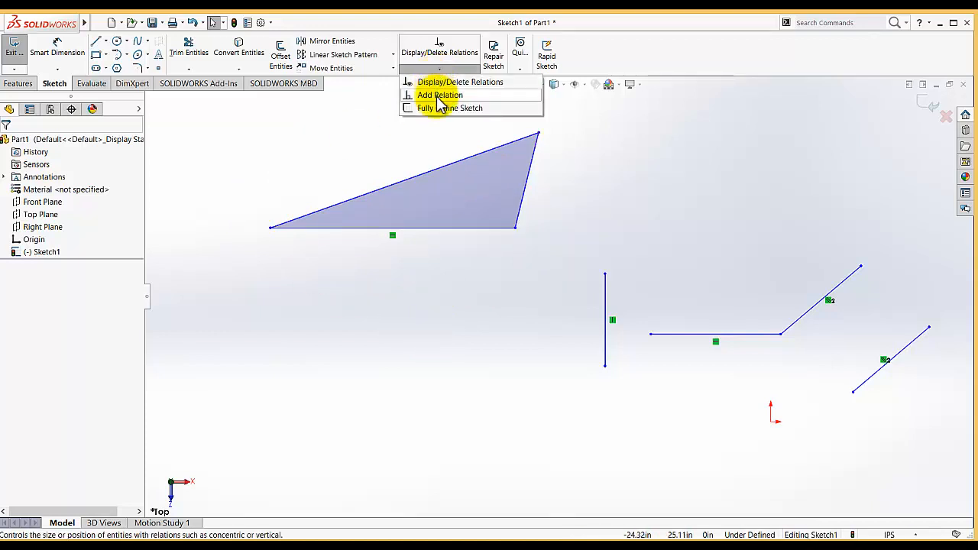
pyautogui.click(441, 95)
pyautogui.click(429, 229)
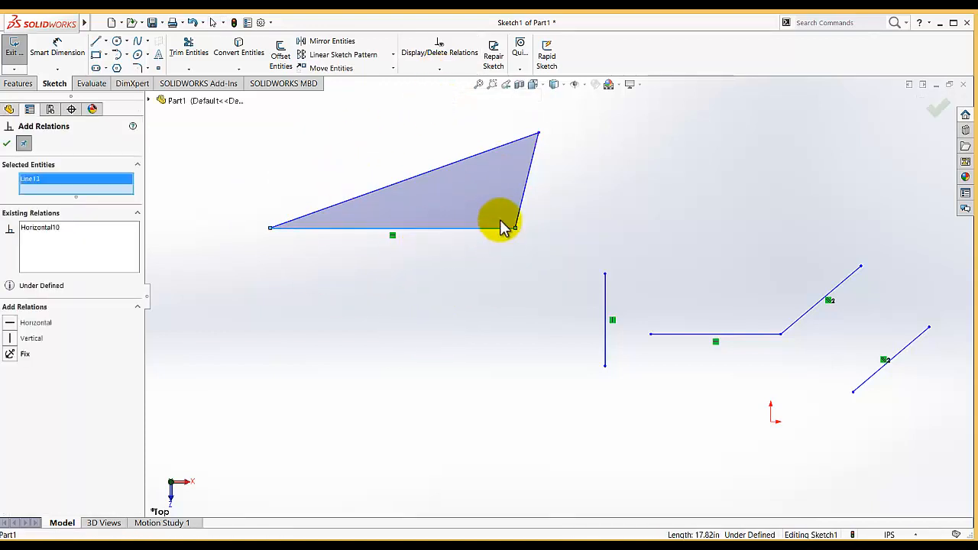
pyautogui.click(526, 197)
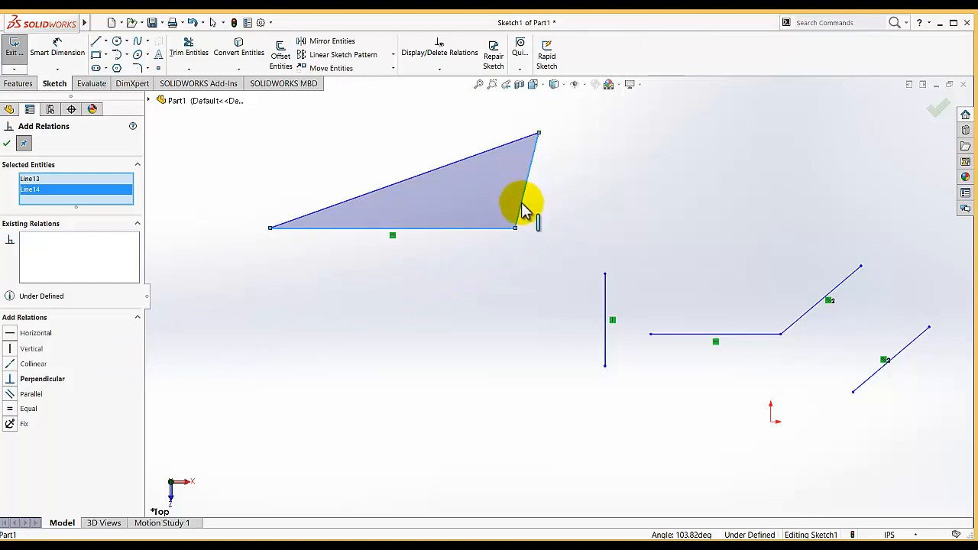
pyautogui.click(12, 380)
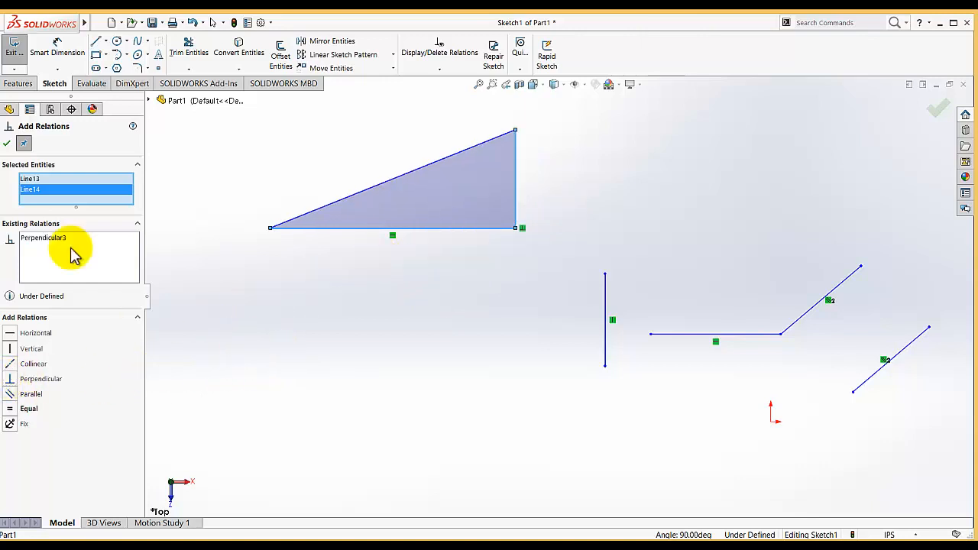
pyautogui.click(6, 143)
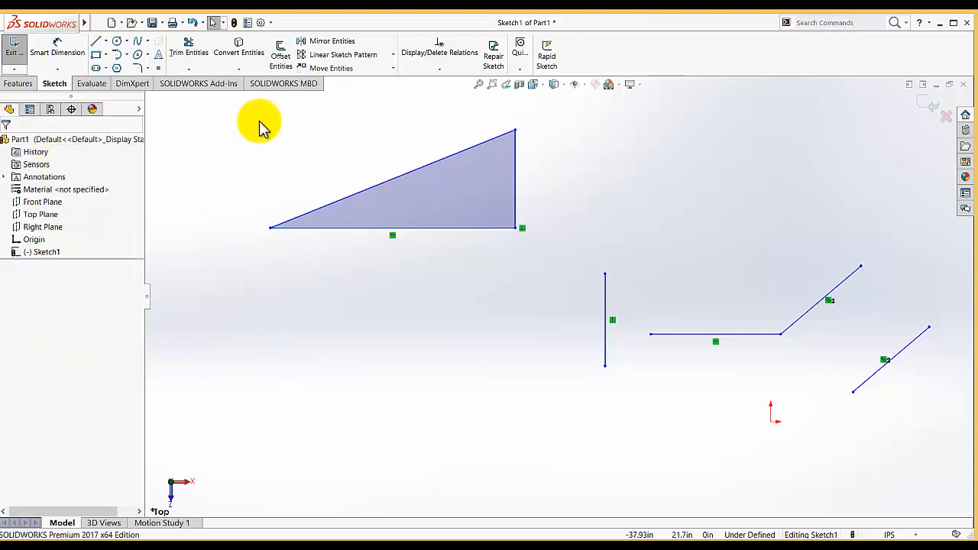
# Step: Draw another closed triangle up and left of the right triangle, with a horizontal base and a left side about 28.42 in long
pyautogui.scroll(5, 272, 183)
pyautogui.scroll(-6, 239, 159)
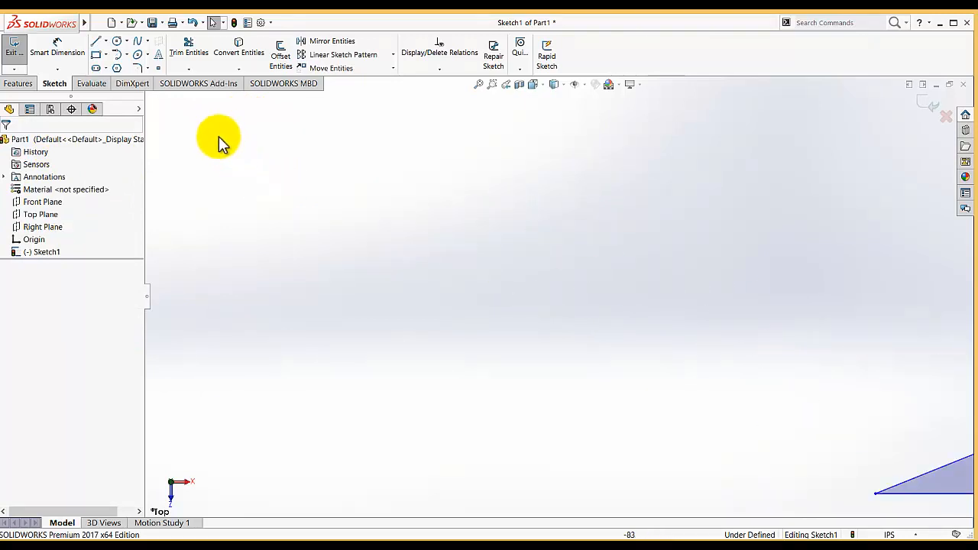
pyautogui.scroll(3, 245, 190)
pyautogui.click(97, 41)
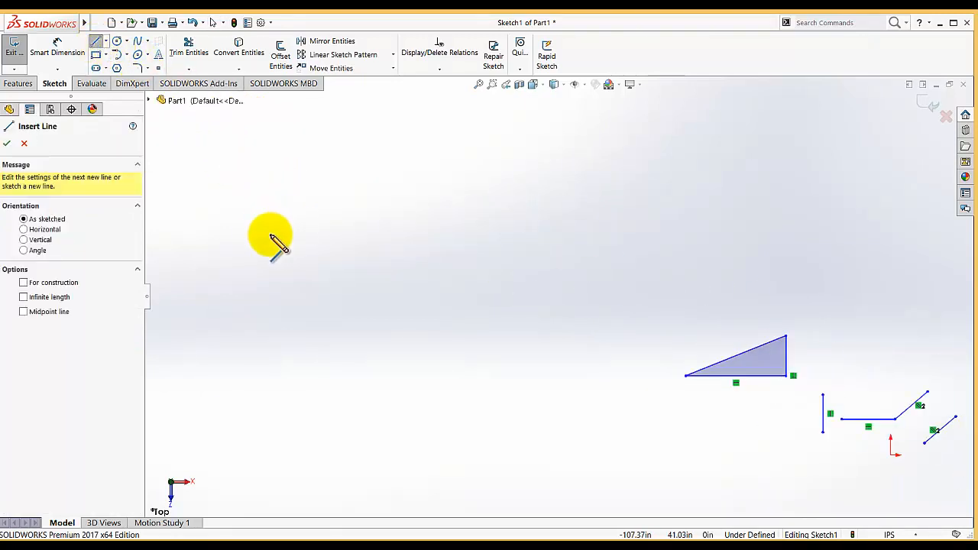
pyautogui.click(262, 235)
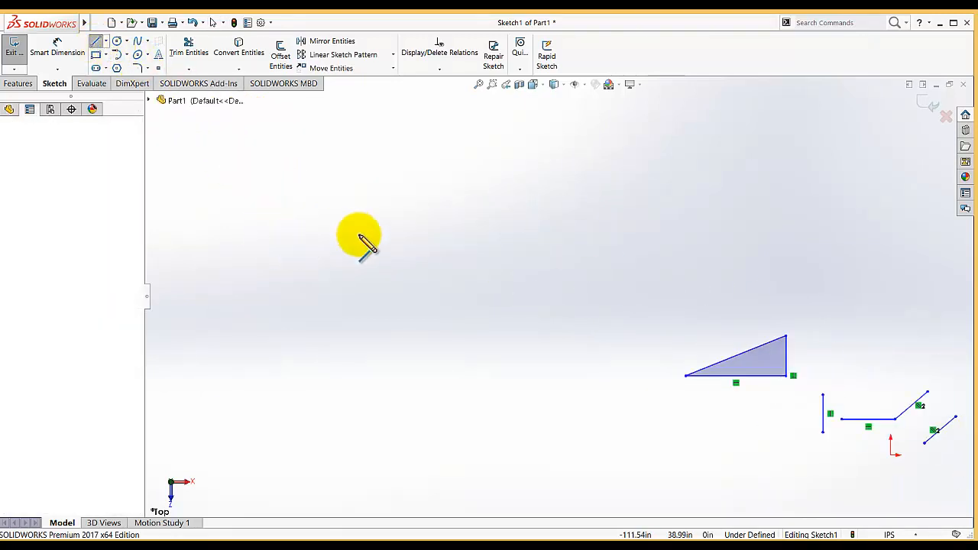
pyautogui.click(447, 235)
pyautogui.click(405, 165)
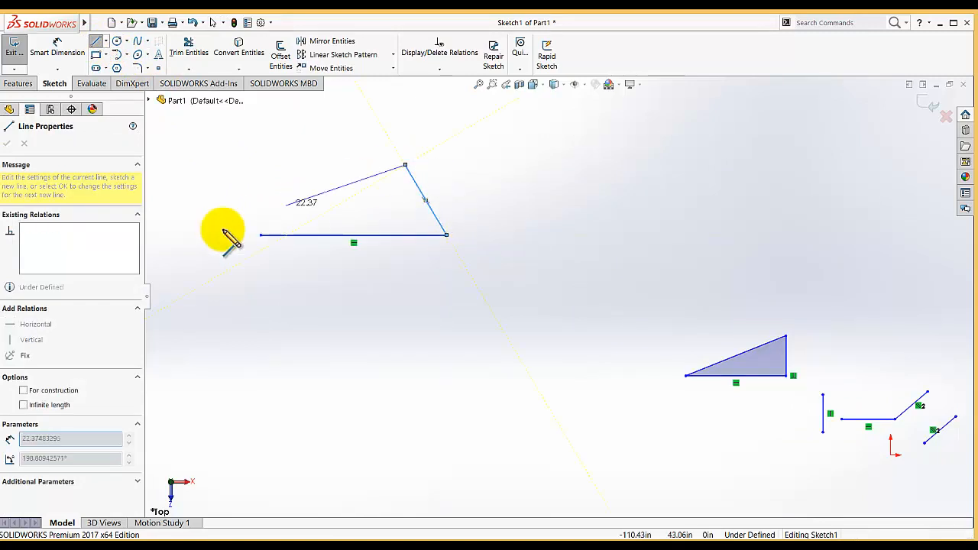
pyautogui.click(262, 235)
pyautogui.press('Escape')
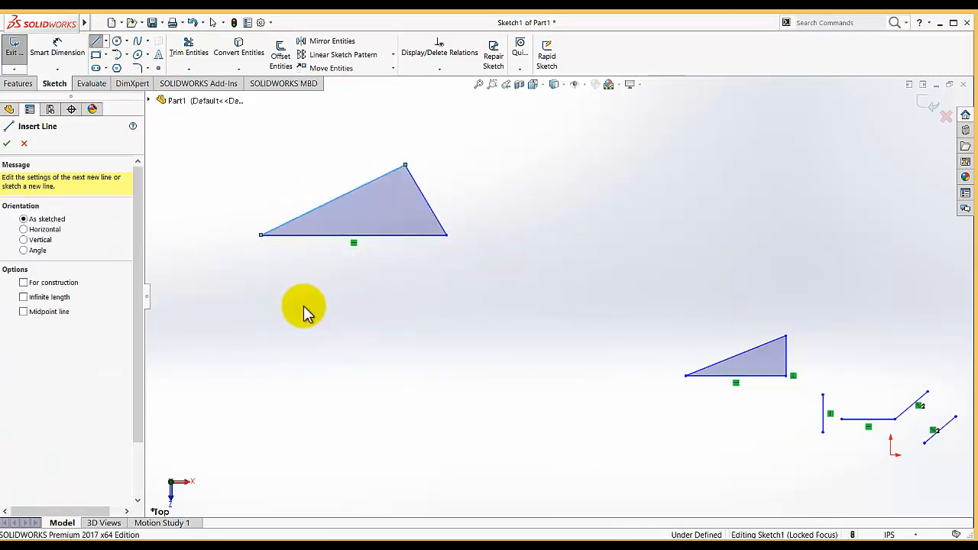
pyautogui.press('Escape')
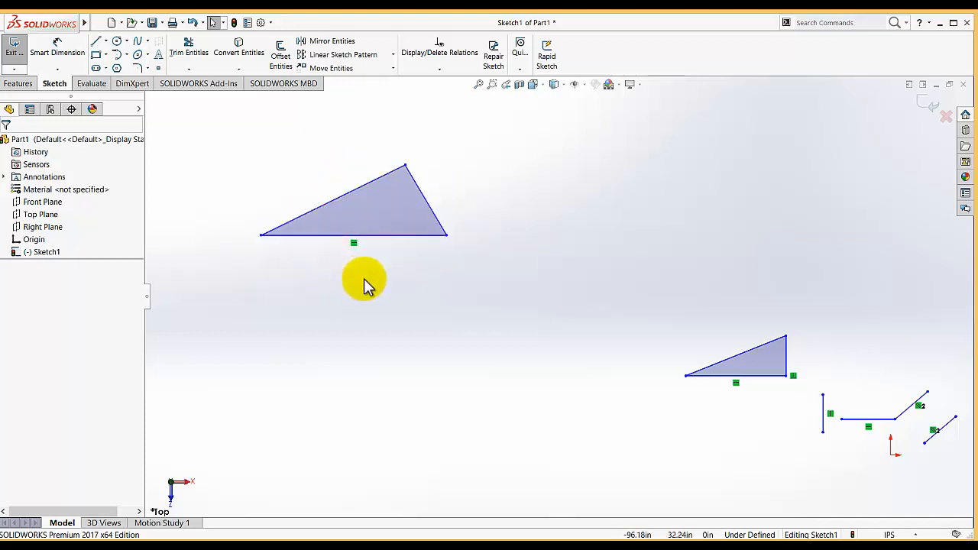
# Step: Add an Equal relation to all three sides of the new triangle
pyautogui.click(439, 69)
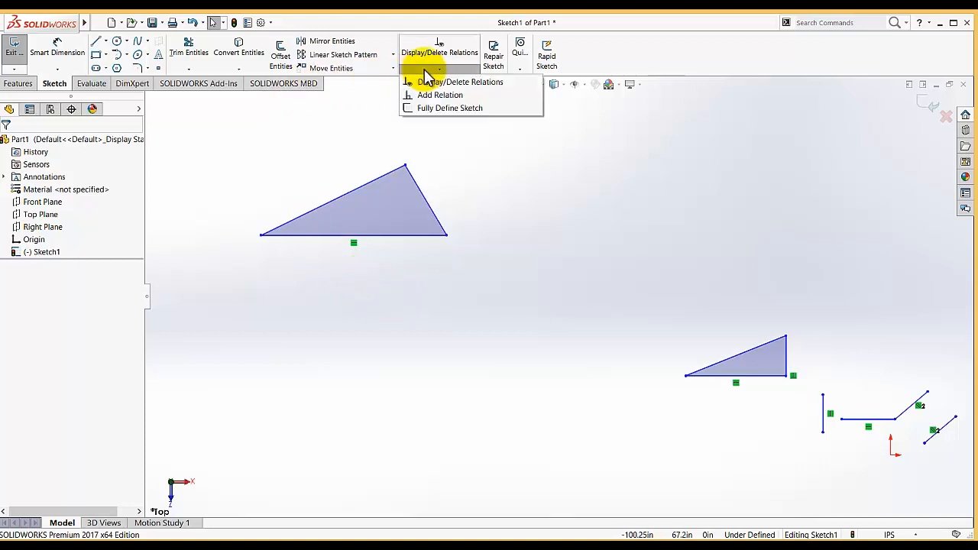
pyautogui.click(424, 96)
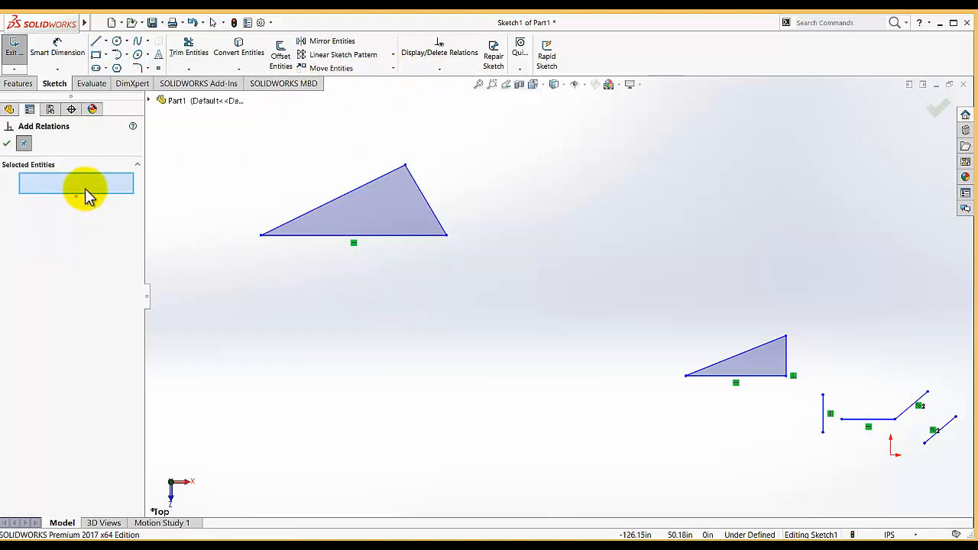
pyautogui.click(303, 215)
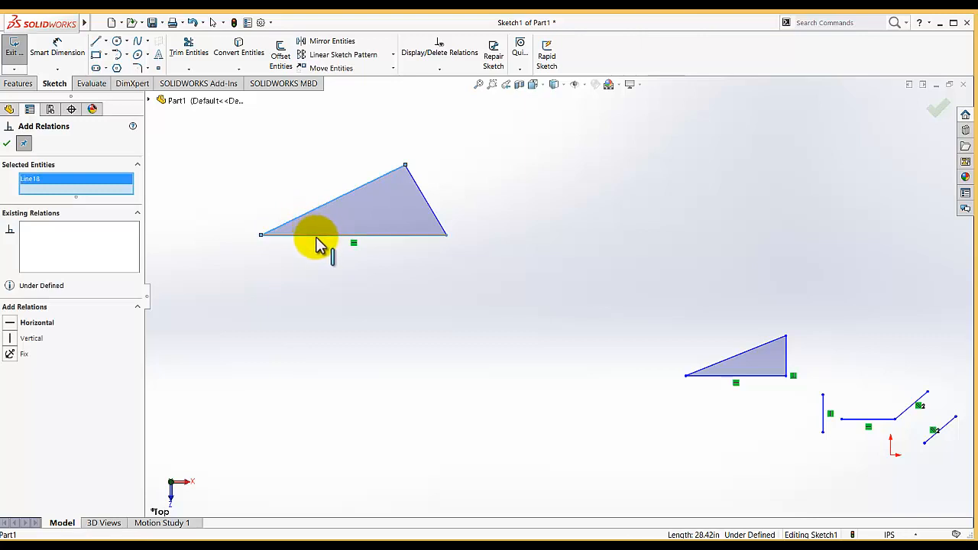
pyautogui.click(317, 236)
pyautogui.click(420, 191)
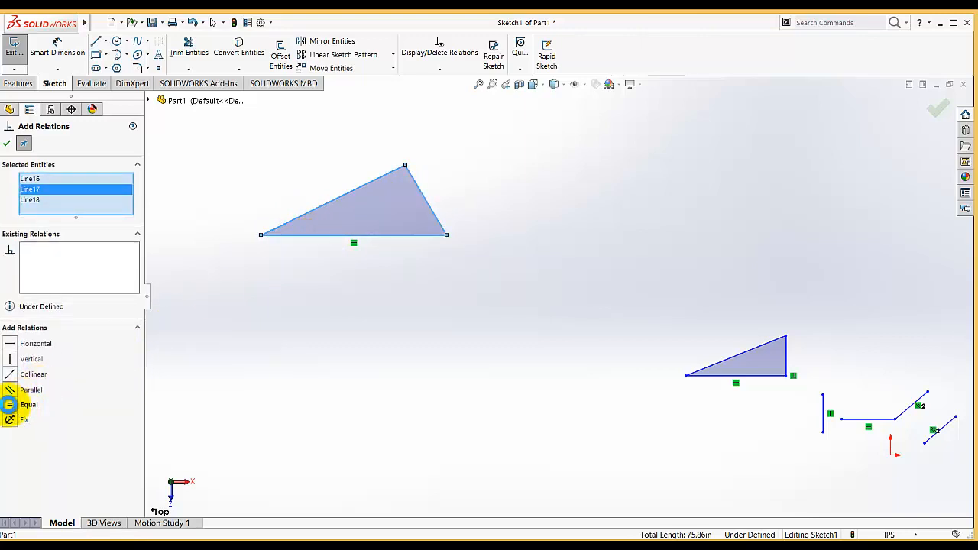
pyautogui.click(10, 405)
pyautogui.click(7, 142)
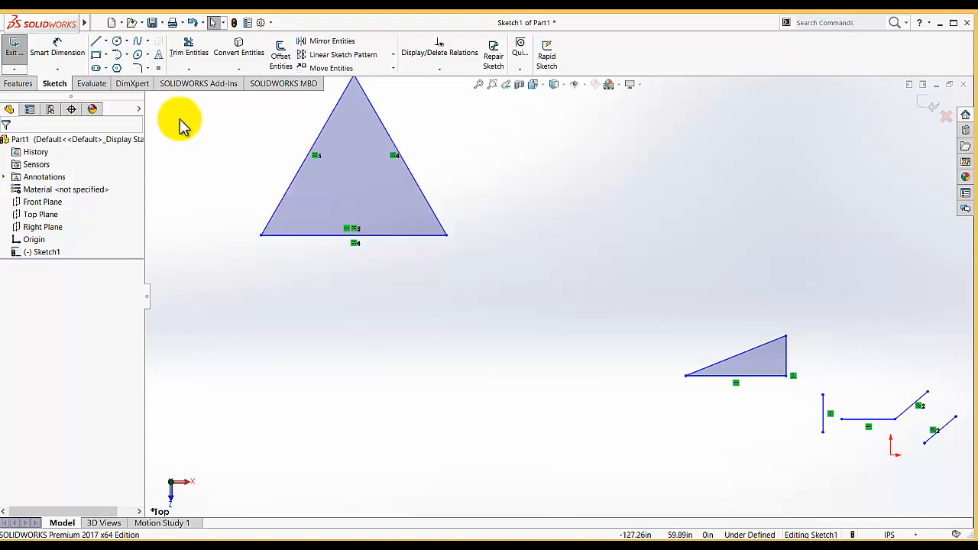
# Step: Draw a closed triangle right of the equilateral triangle, with a horizontal base and a left side about 20.34 in long
pyautogui.click(96, 41)
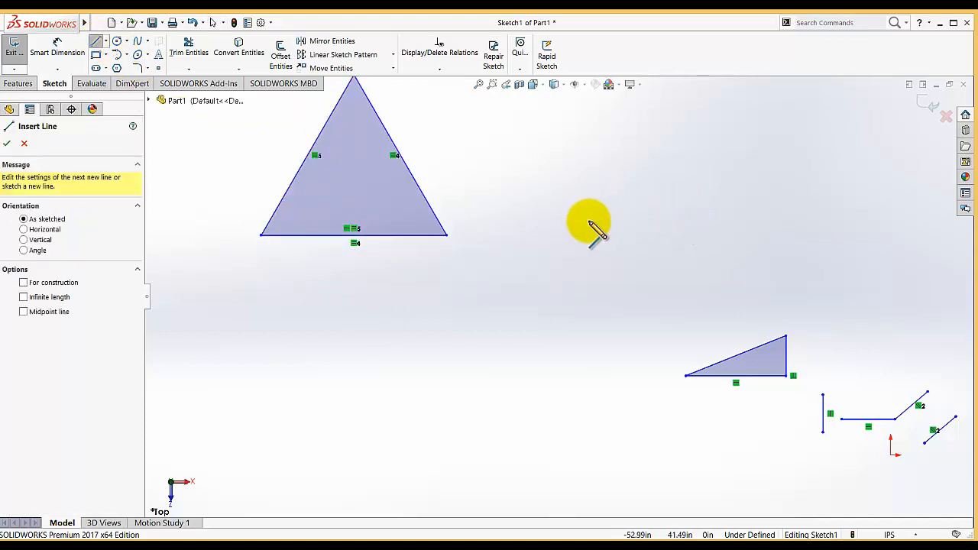
pyautogui.press('Escape')
pyautogui.click(563, 212)
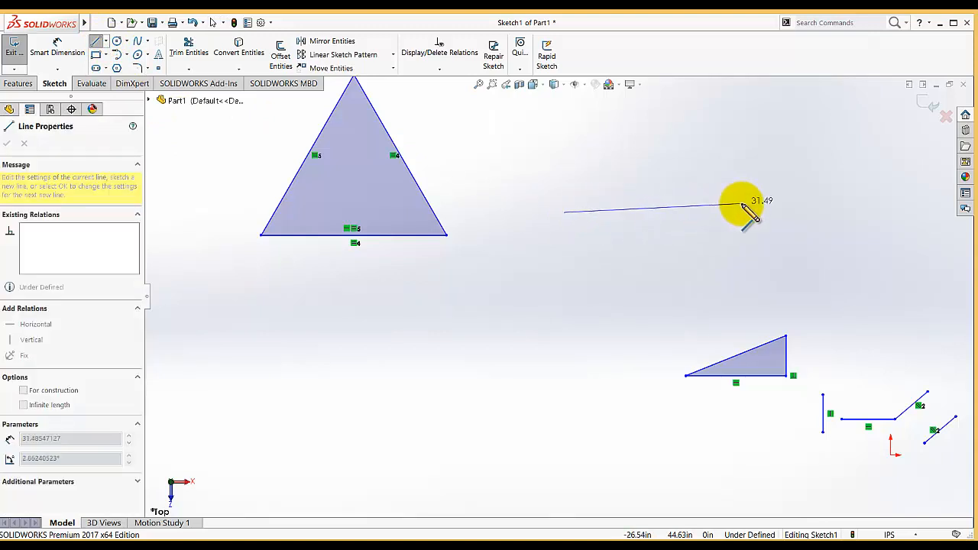
pyautogui.click(743, 212)
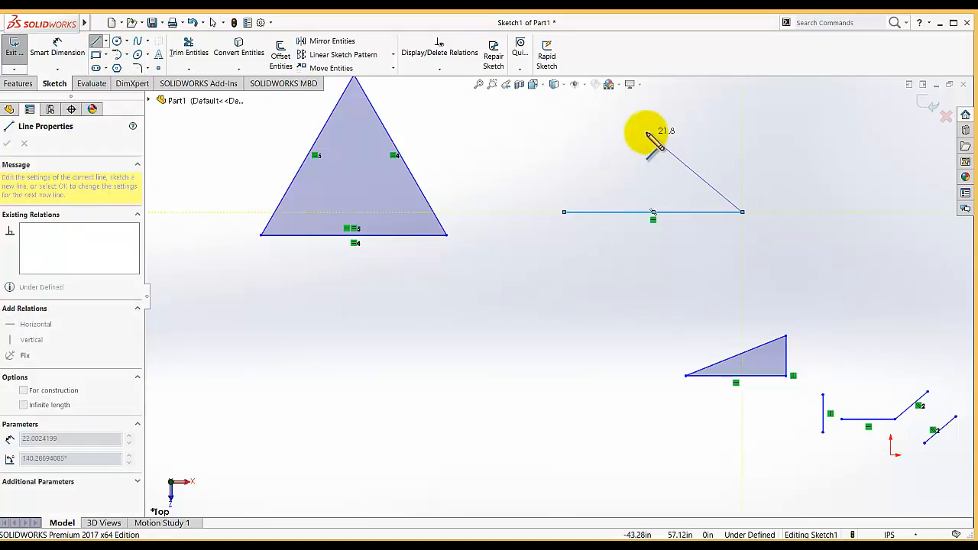
pyautogui.click(645, 132)
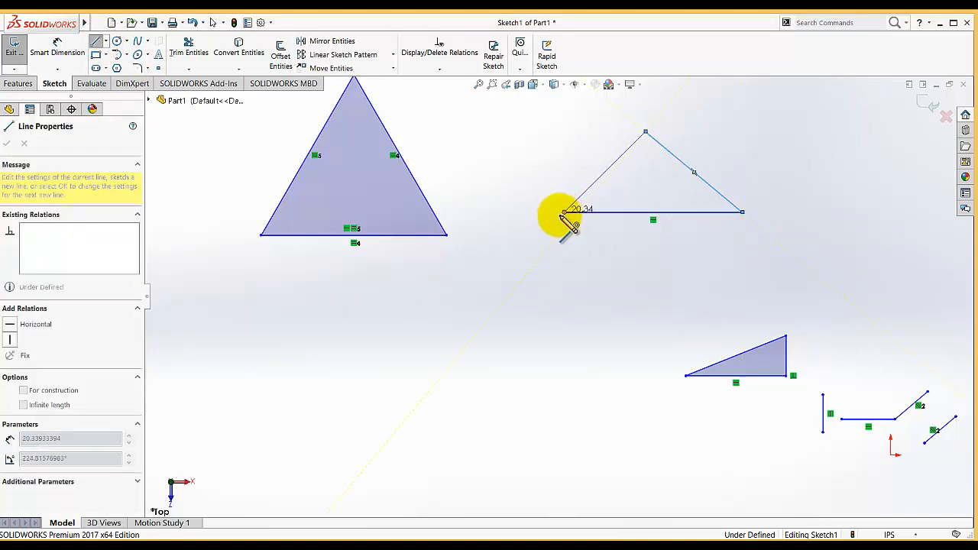
pyautogui.click(563, 212)
pyautogui.press('Escape')
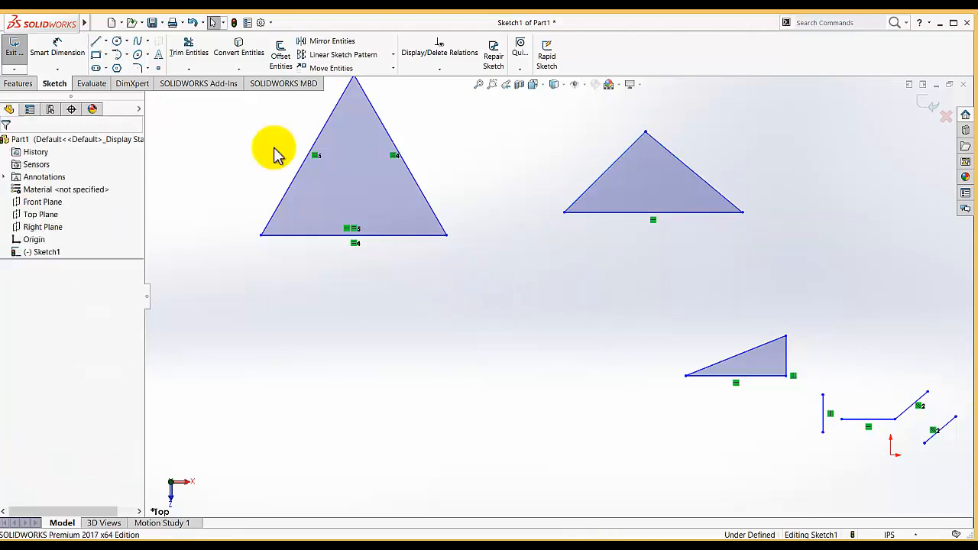
# Step: Add an Equal relation between the two slanted sides of the new triangle
pyautogui.click(440, 68)
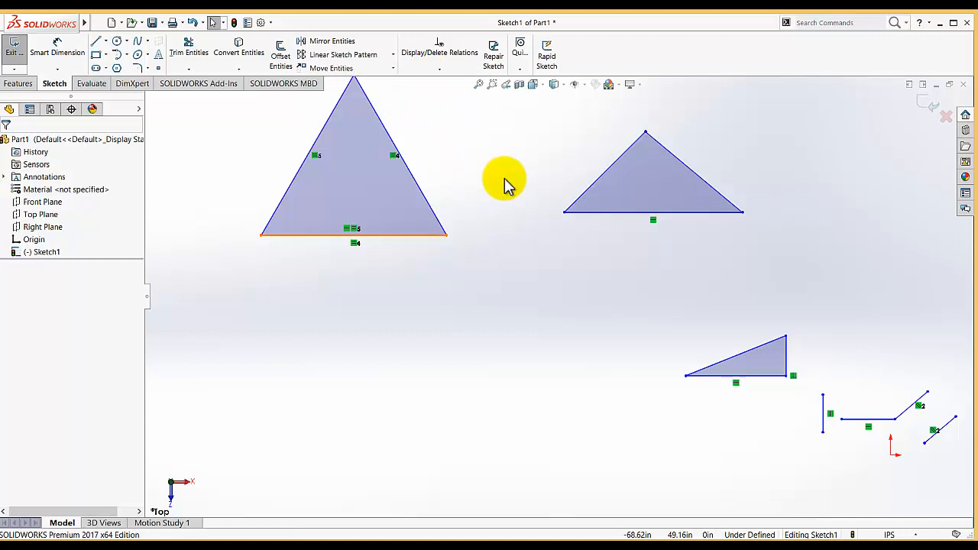
pyautogui.keyDown('ctrl'); pyautogui.click(654, 142); pyautogui.keyUp('ctrl')
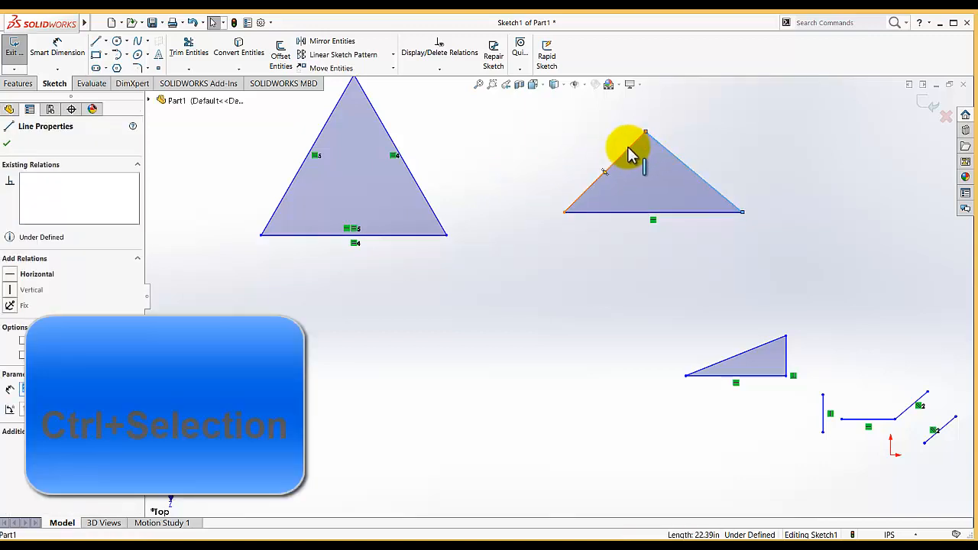
pyautogui.keyDown('ctrl'); pyautogui.click(628, 147); pyautogui.keyUp('ctrl')
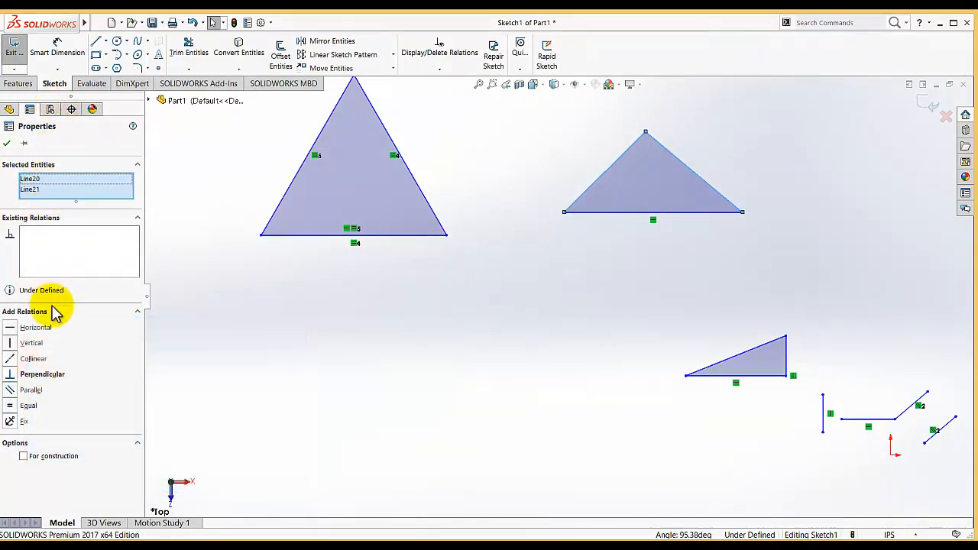
pyautogui.click(22, 405)
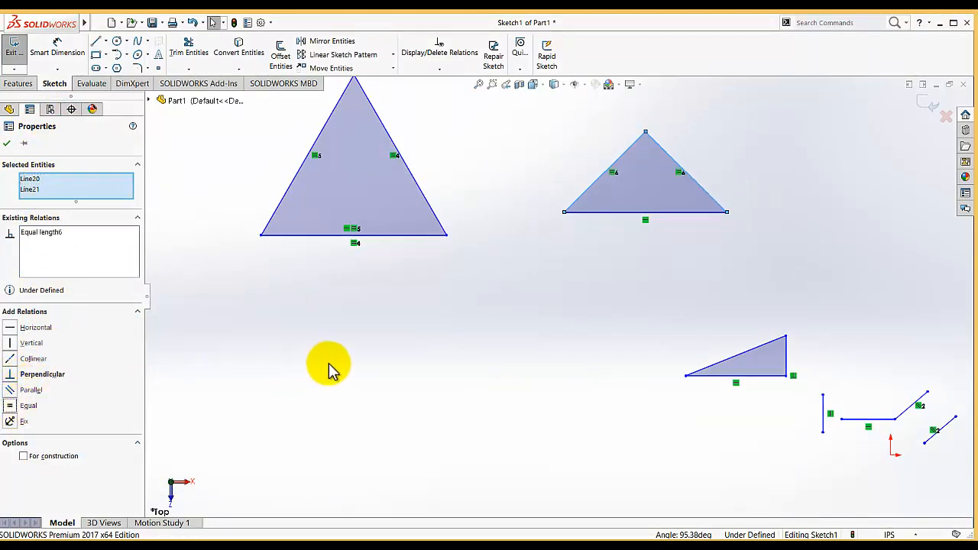
pyautogui.click(328, 367)
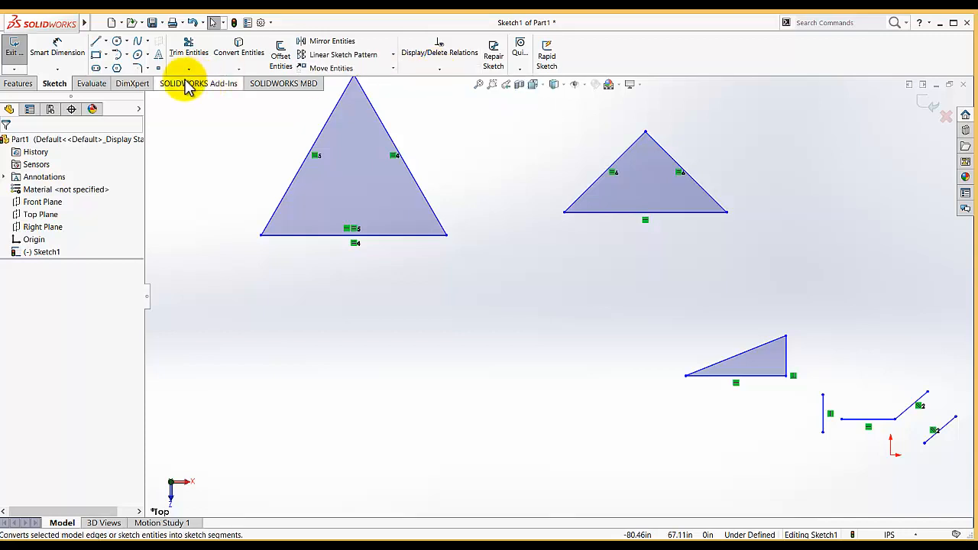
# Step: Draw a circle with a radius of about 4.16 in below the two large triangles
pyautogui.click(117, 41)
pyautogui.click(453, 403)
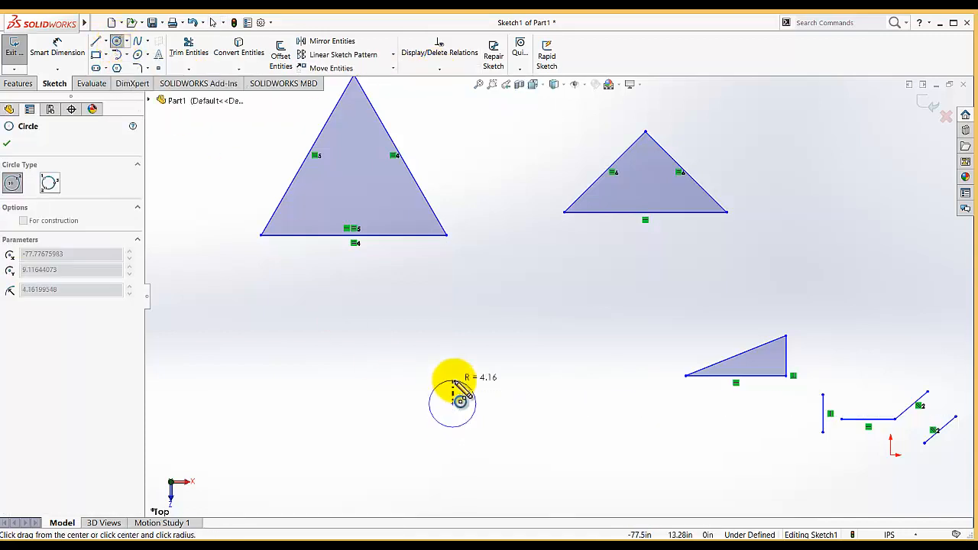
pyautogui.click(459, 383)
# Step: Draw a single slanted line rising to the right, just above the circle and not touching it
pyautogui.click(97, 42)
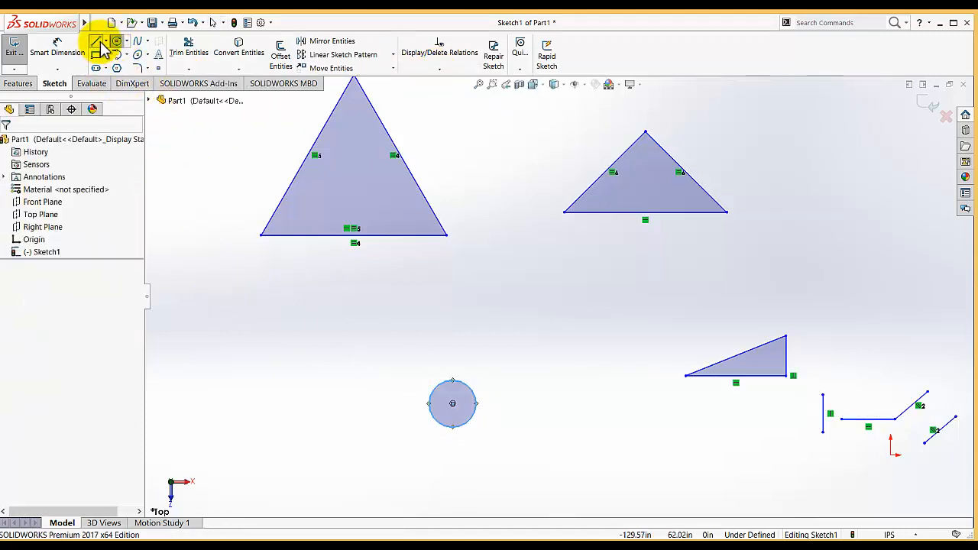
pyautogui.click(353, 369)
pyautogui.click(461, 305)
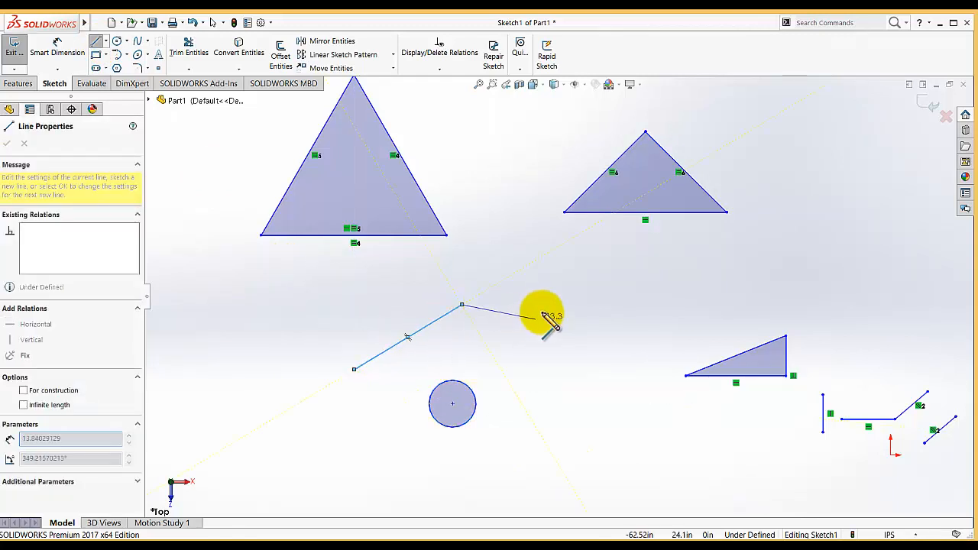
pyautogui.rightClick(547, 307)
pyautogui.click(558, 313)
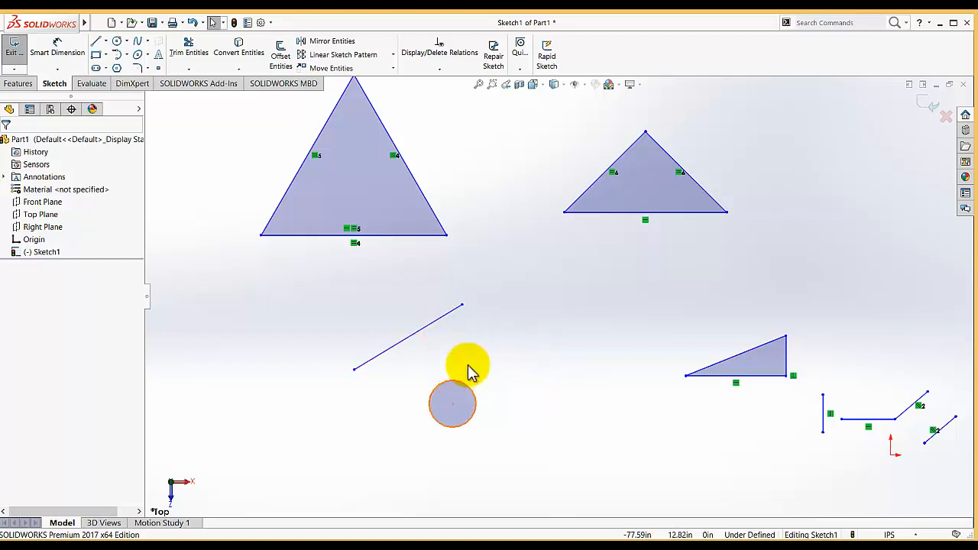
pyautogui.click(438, 68)
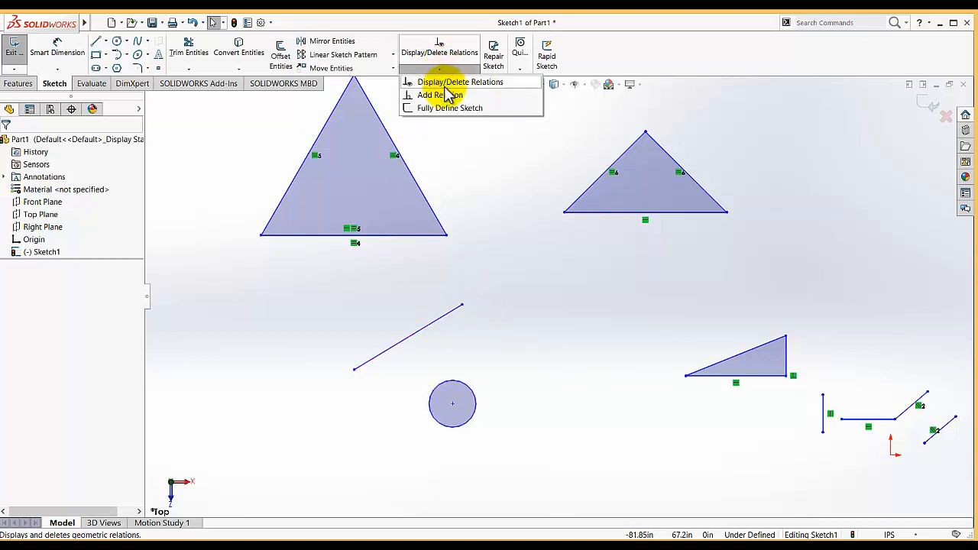
pyautogui.click(441, 96)
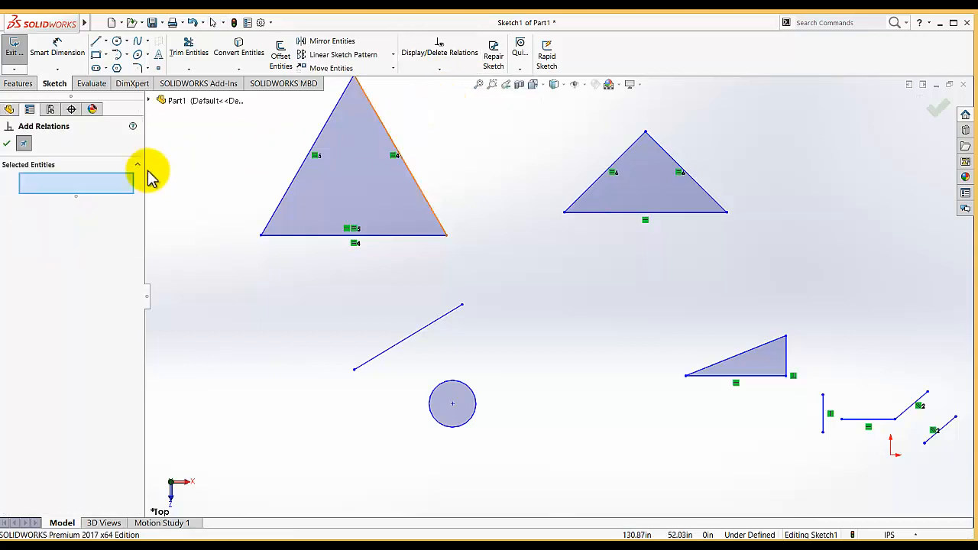
pyautogui.click(15, 143)
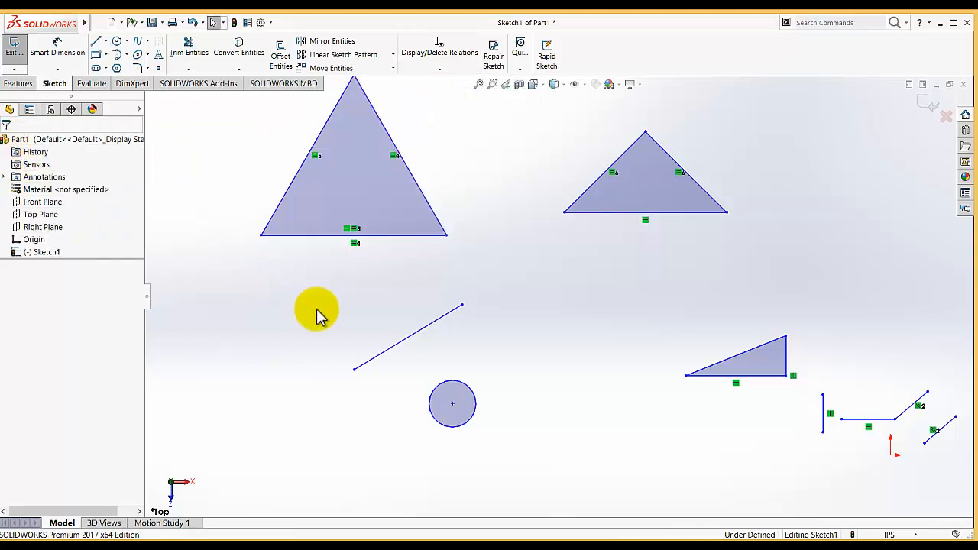
# Step: Add a Tangent relation between the circle and the slanted line above it
pyautogui.click(451, 387)
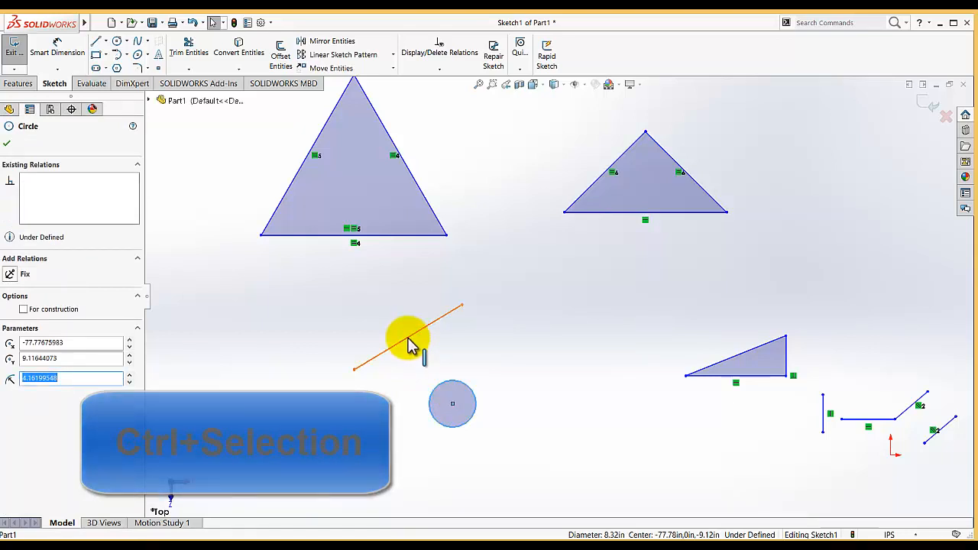
pyautogui.keyDown('ctrl'); pyautogui.click(395, 354); pyautogui.keyUp('ctrl')
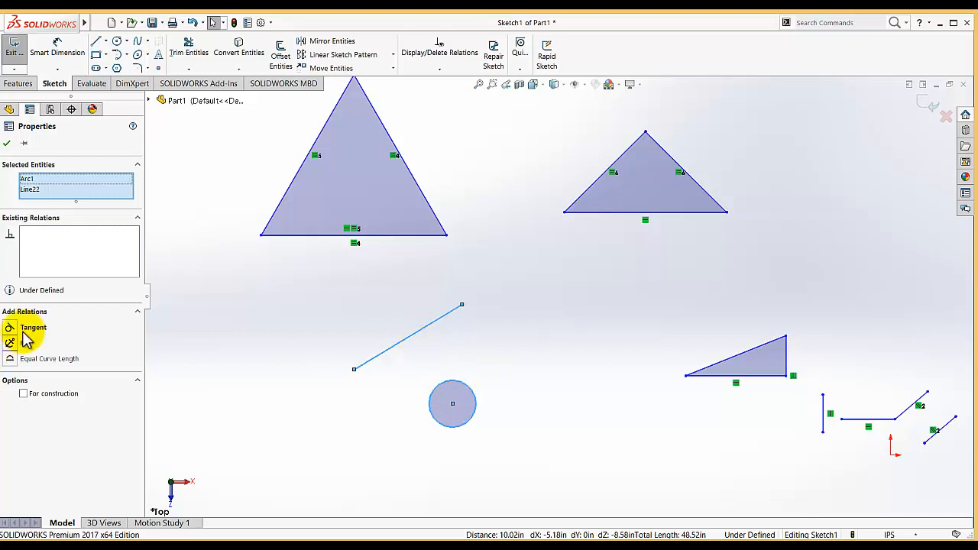
pyautogui.click(244, 342)
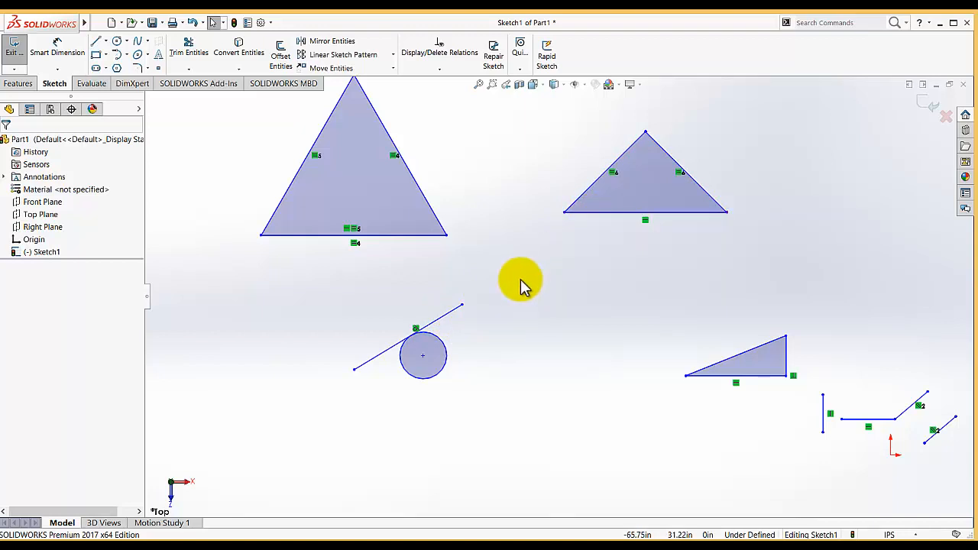
# Step: Add a Coincident relation between the slanted line's upper endpoint and the base of the isosceles triangle
pyautogui.click(461, 305)
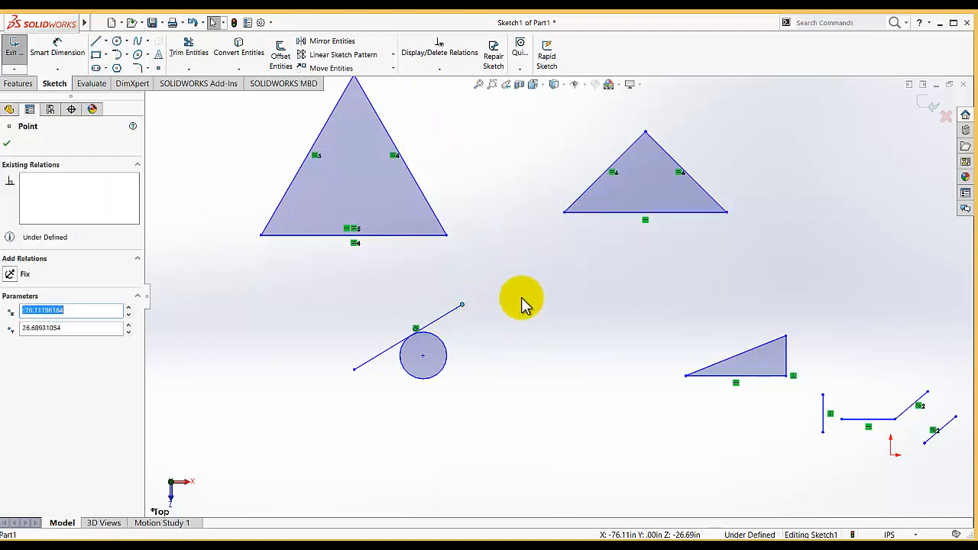
pyautogui.keyDown('ctrl'); pyautogui.click(588, 217); pyautogui.keyUp('ctrl')
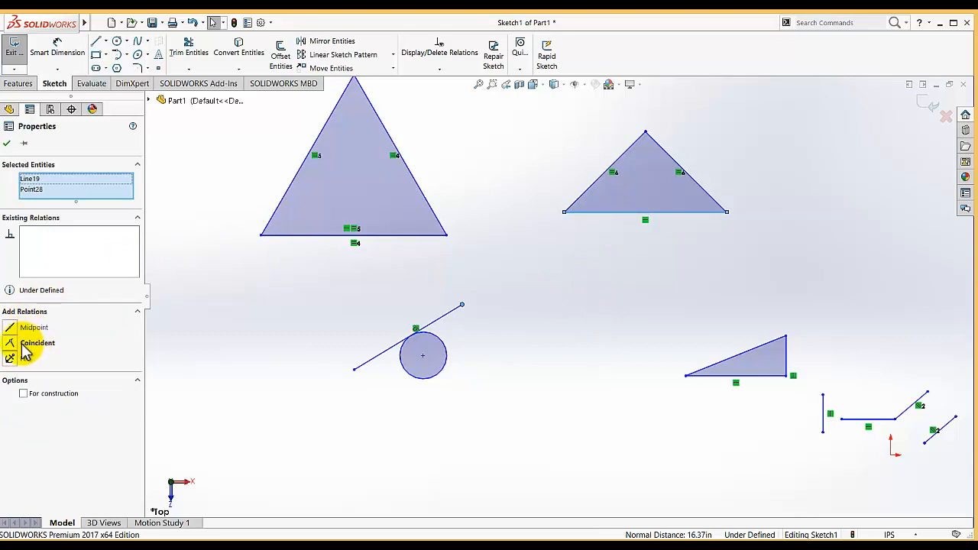
pyautogui.click(11, 345)
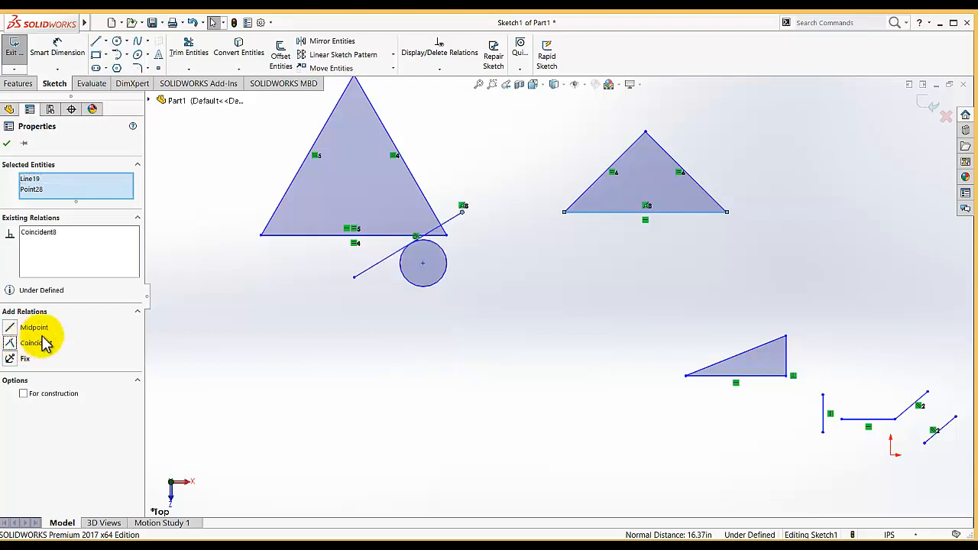
pyautogui.click(7, 143)
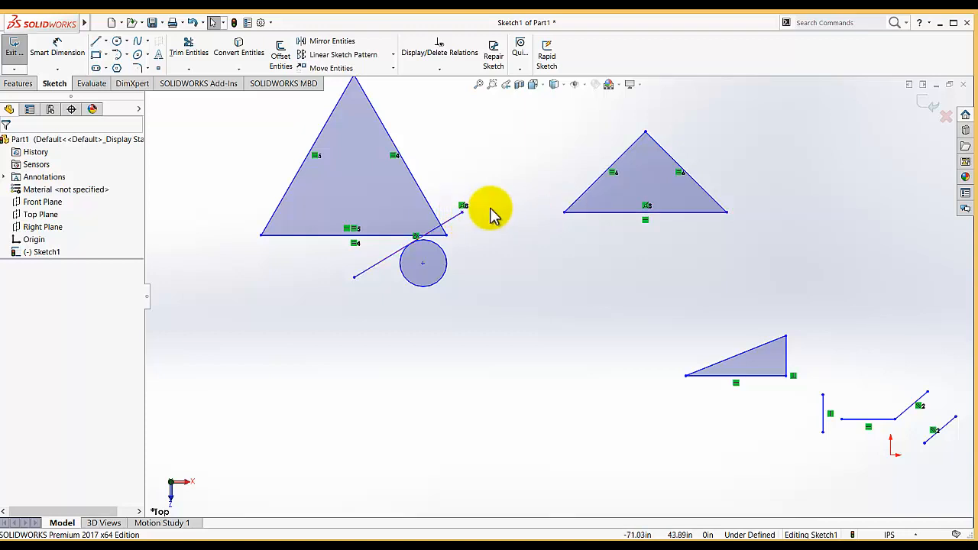
# Step: Move the tangent line's upper endpoint onto the isosceles triangle's base segment and its lower endpoint down and right, below the large triangles
pyautogui.moveTo(463, 211)
pyautogui.mouseDown()
pyautogui.moveTo(580, 203)
pyautogui.moveTo(445, 218)
pyautogui.moveTo(517, 207)
pyautogui.moveTo(413, 107)
pyautogui.moveTo(542, 222)
pyautogui.moveTo(597, 321)
pyautogui.moveTo(562, 278)
pyautogui.moveTo(523, 162)
pyautogui.moveTo(610, 266)
pyautogui.moveTo(567, 215)
pyautogui.moveTo(562, 189)
pyautogui.moveTo(632, 245)
pyautogui.moveTo(527, 183)
pyautogui.moveTo(644, 239)
pyautogui.moveTo(615, 243)
pyautogui.mouseUp()
pyautogui.click(574, 310)
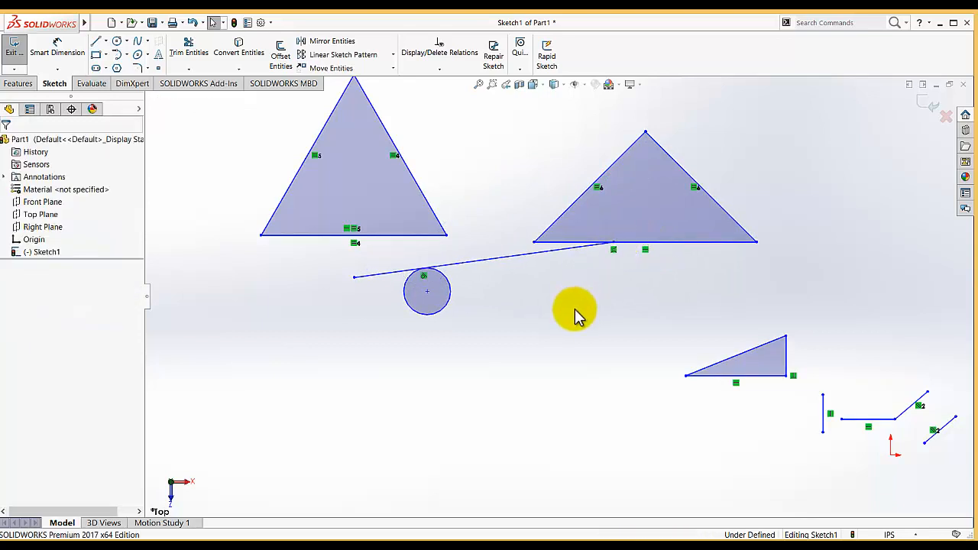
pyautogui.moveTo(354, 279); pyautogui.dragTo(452, 394)
pyautogui.click(396, 367)
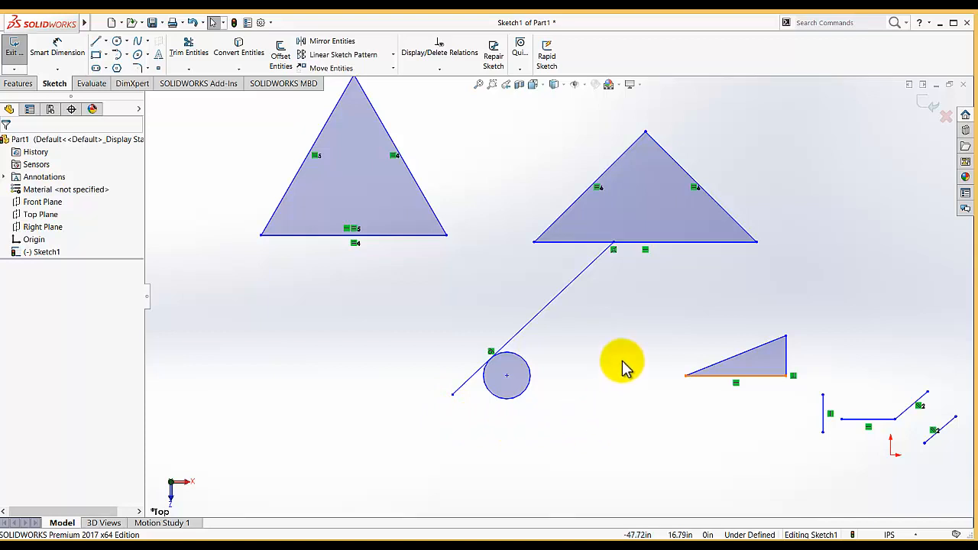
pyautogui.click(453, 395)
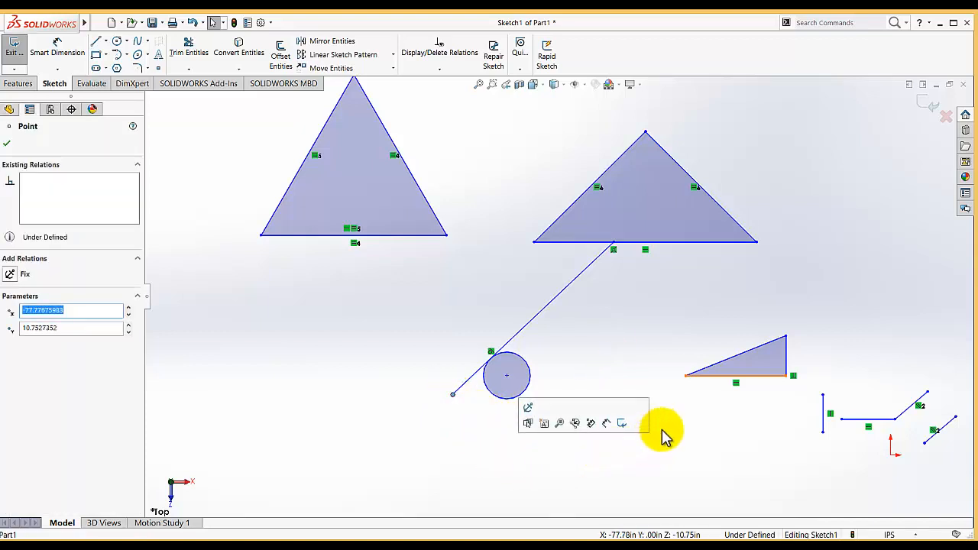
pyautogui.keyDown('ctrl'); pyautogui.click(708, 377); pyautogui.keyUp('ctrl')
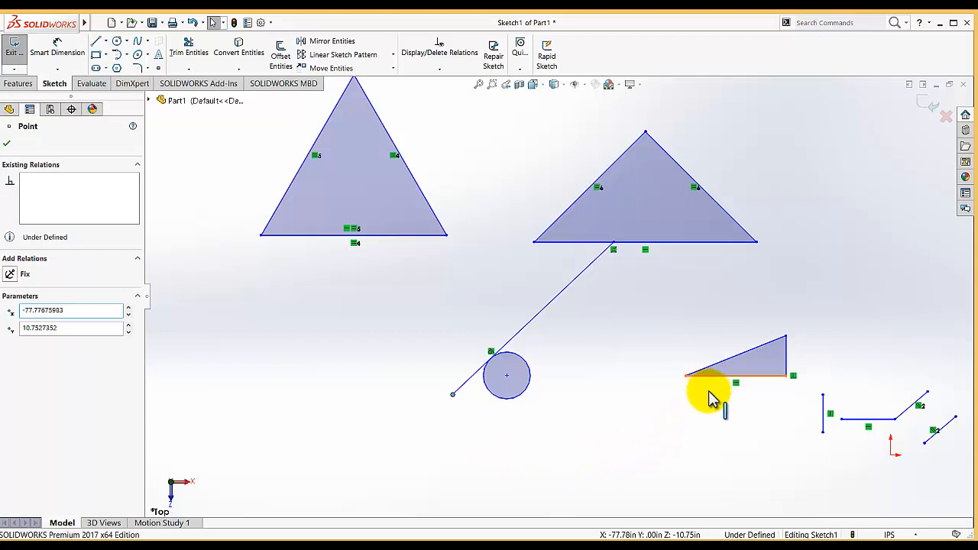
pyautogui.click(634, 404)
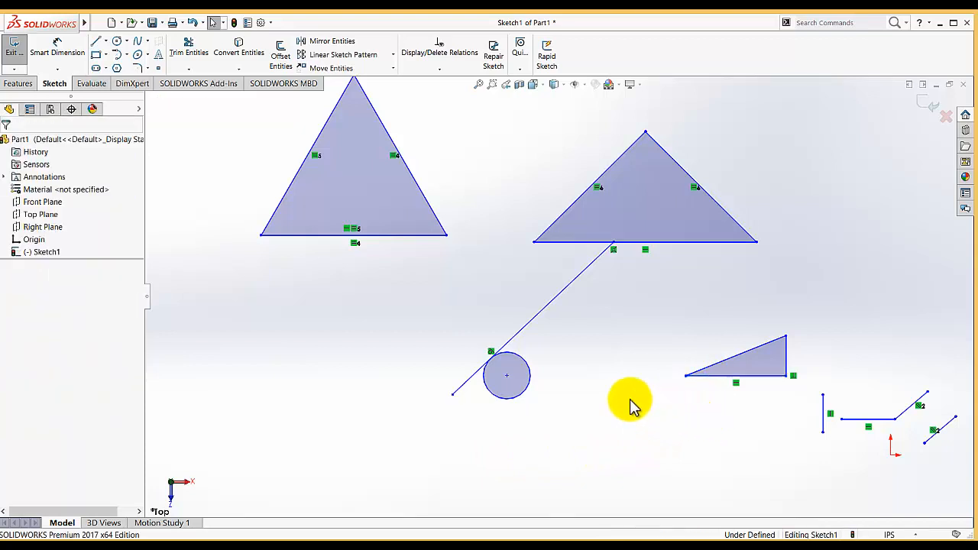
# Step: Add a Merge relation between the tangent line's lower endpoint and the left corner of the small right triangle
pyautogui.click(453, 395)
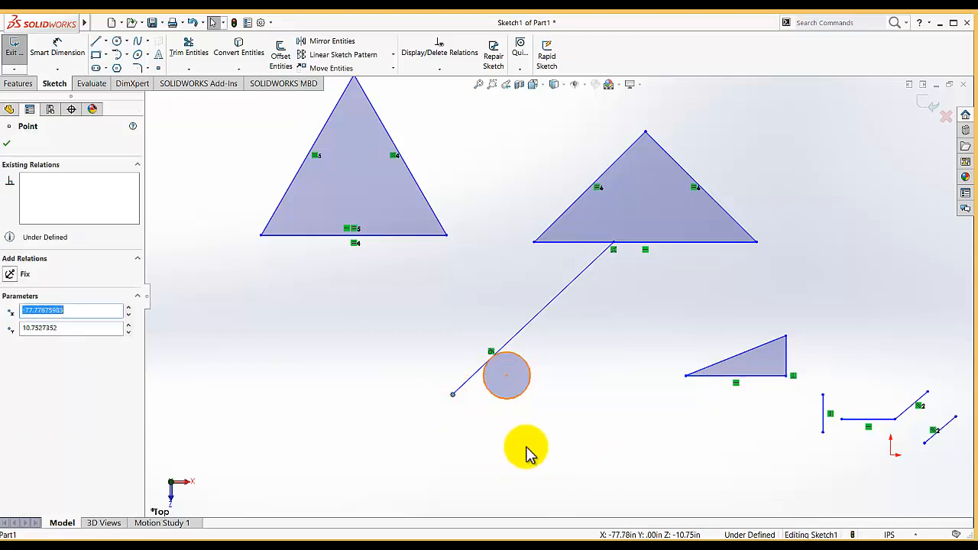
pyautogui.keyDown('ctrl'); pyautogui.click(686, 376); pyautogui.keyUp('ctrl')
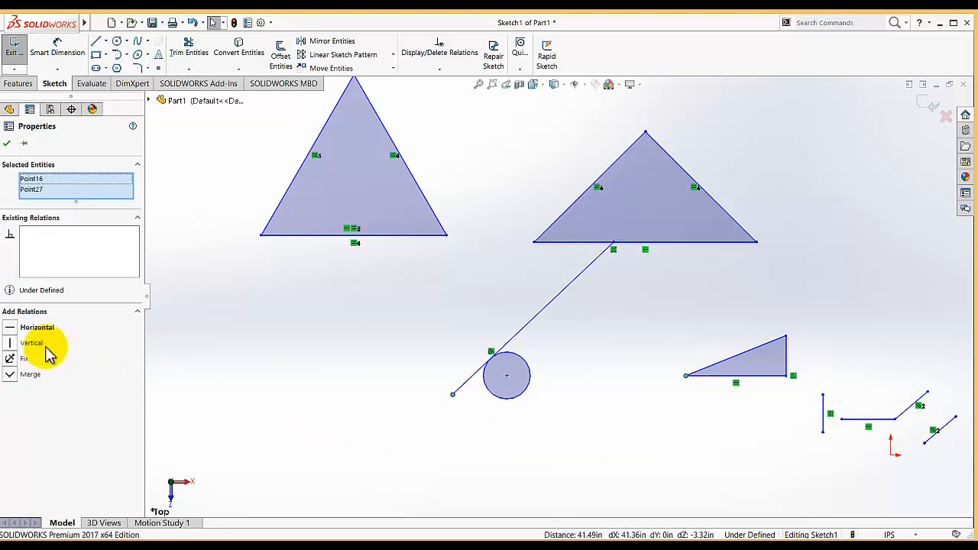
pyautogui.click(13, 377)
pyautogui.click(244, 366)
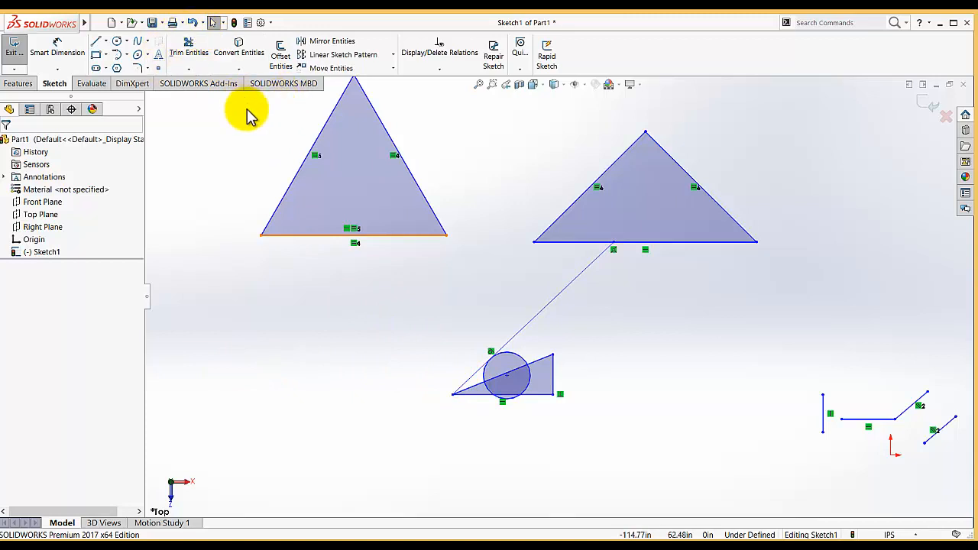
# Step: Delete all the lines, triangles and the circle from the sketch and fit the view
pyautogui.press('z')
pyautogui.moveTo(281, 119)
pyautogui.mouseDown()
pyautogui.moveTo(760, 408)
pyautogui.moveTo(856, 443)
pyautogui.mouseUp()
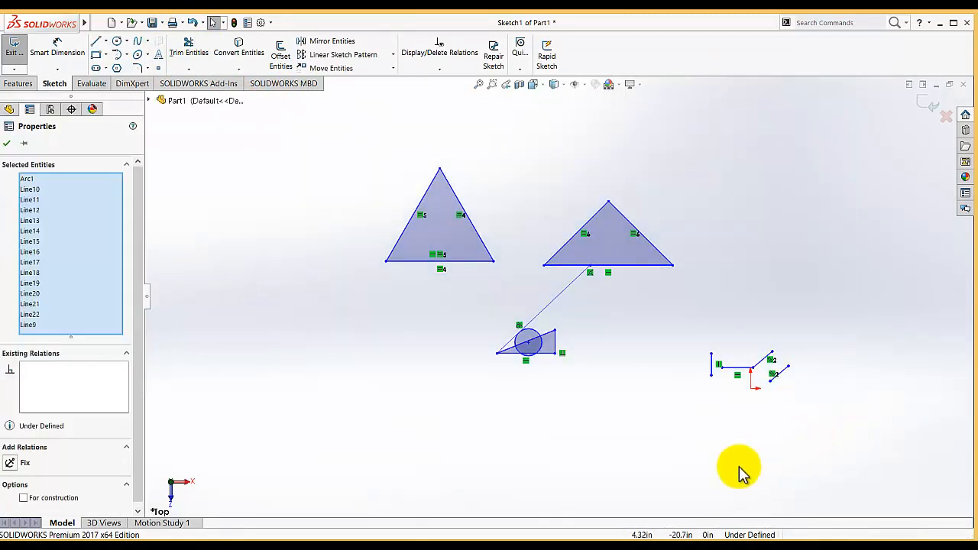
pyautogui.press('Delete')
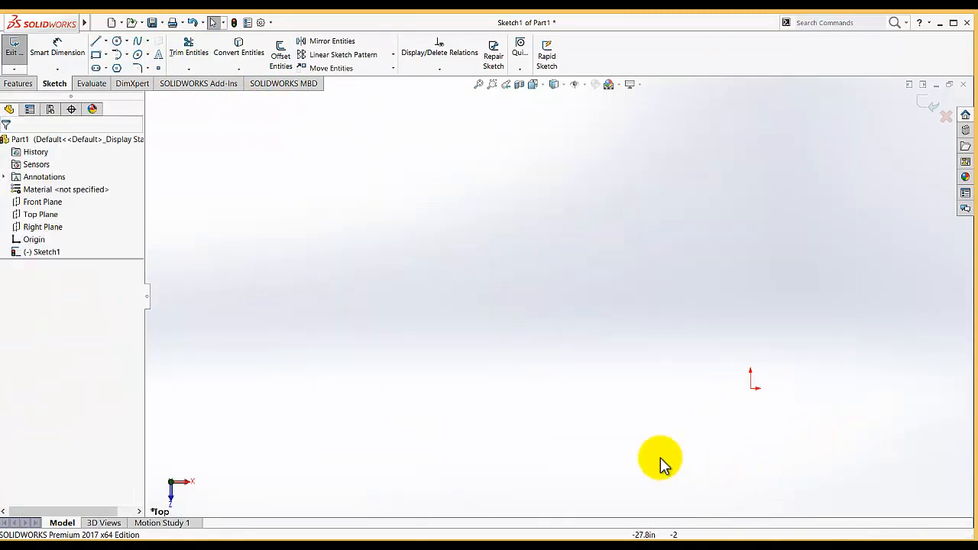
pyautogui.press('f')
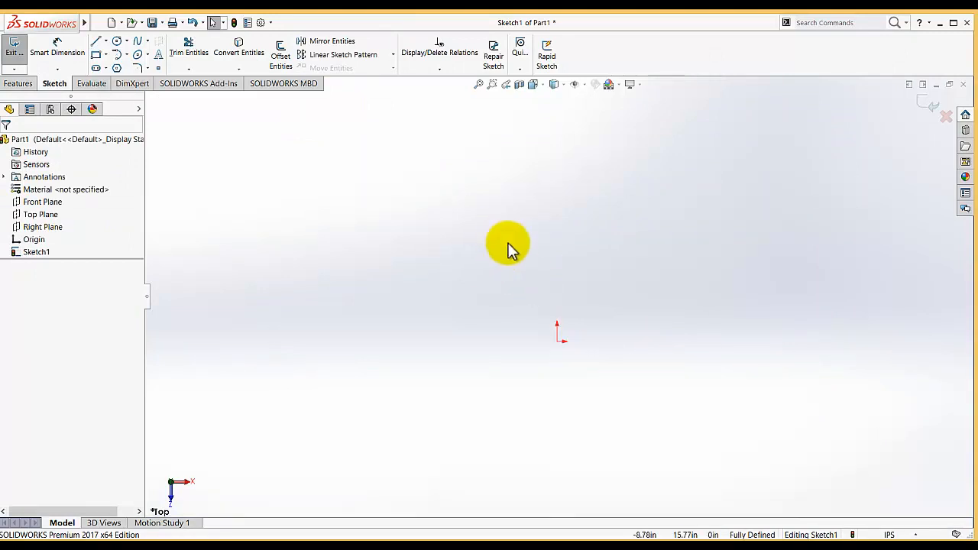
# Step: Sketch a horizontal line above the origin, running mostly to its left
pyautogui.click(97, 43)
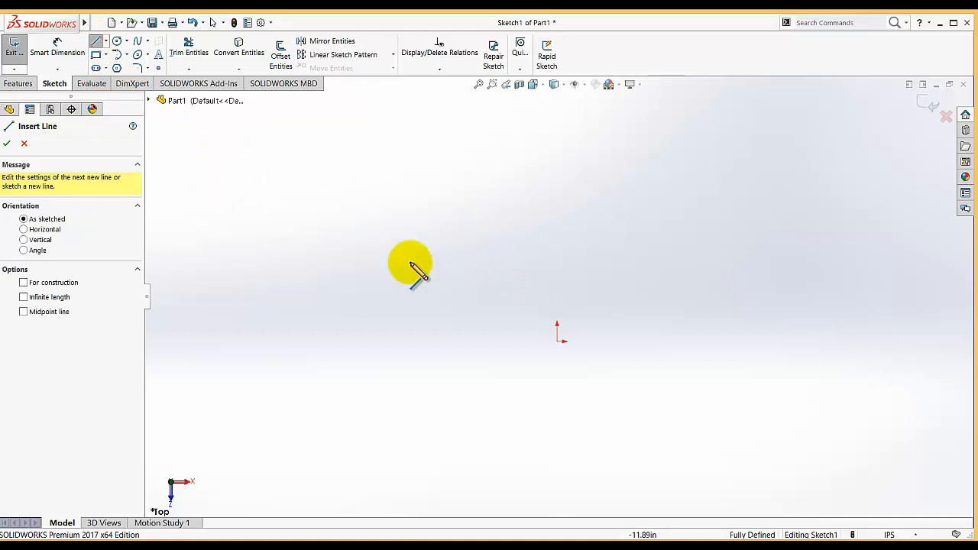
pyautogui.click(329, 235)
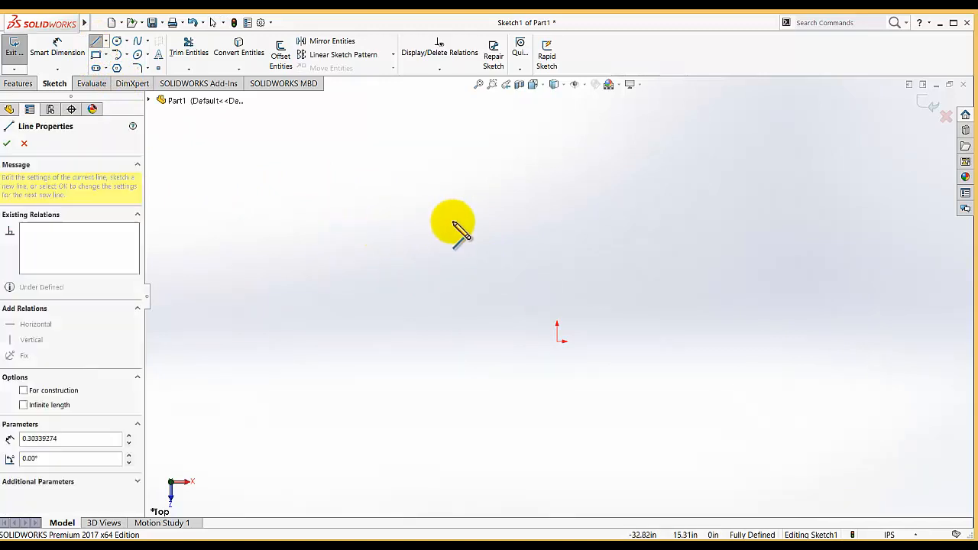
pyautogui.click(545, 236)
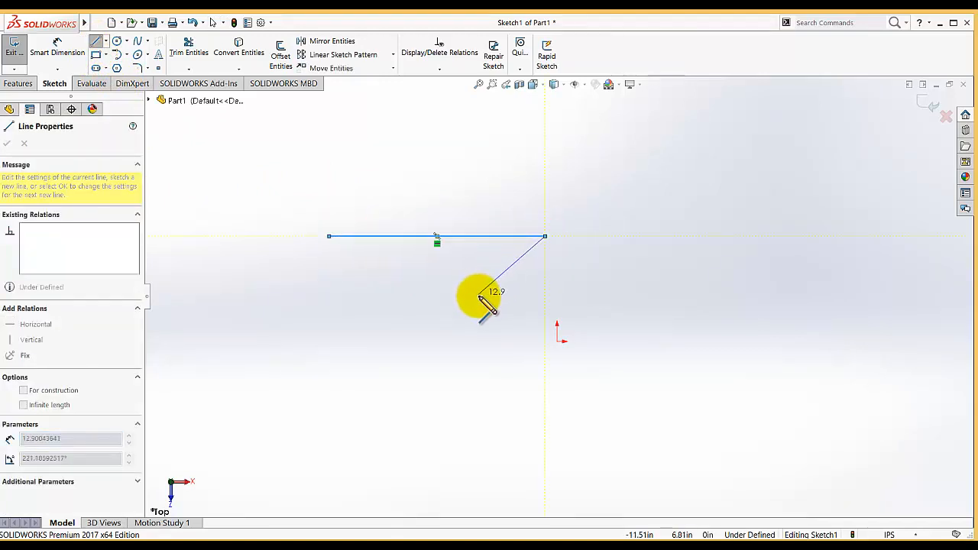
pyautogui.press('Escape')
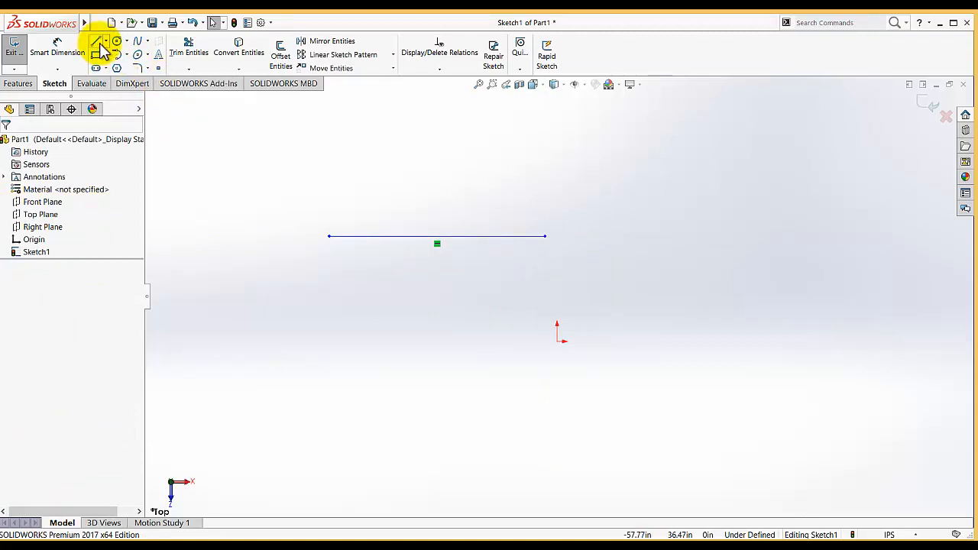
# Step: Sketch a vertical line about 22.75 in long crossing the horizontal line near its left end
pyautogui.click(106, 41)
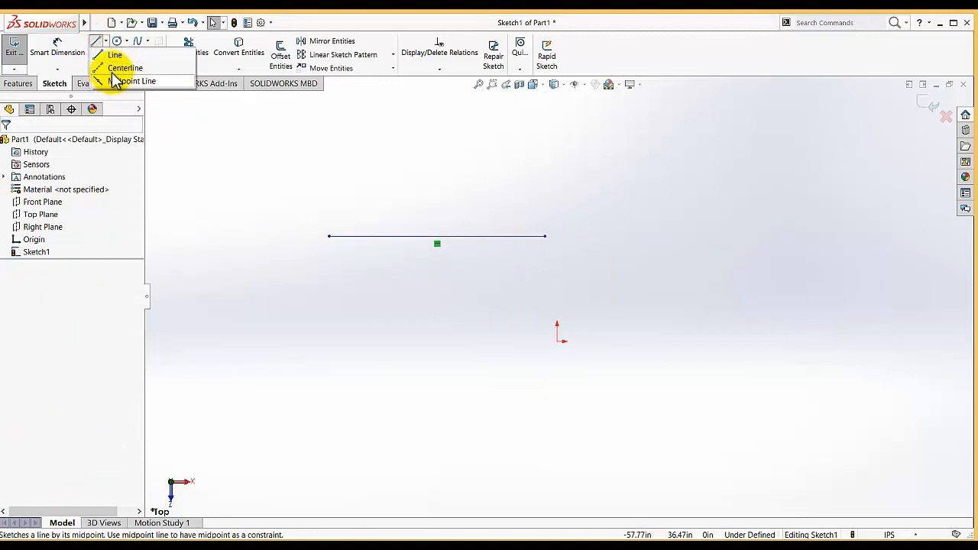
pyautogui.click(383, 301)
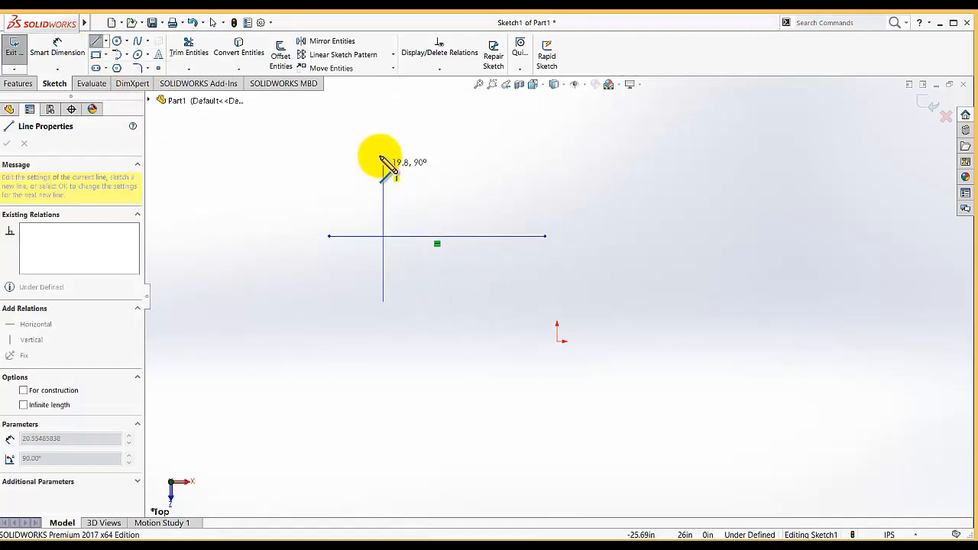
pyautogui.click(383, 145)
pyautogui.rightClick(237, 205)
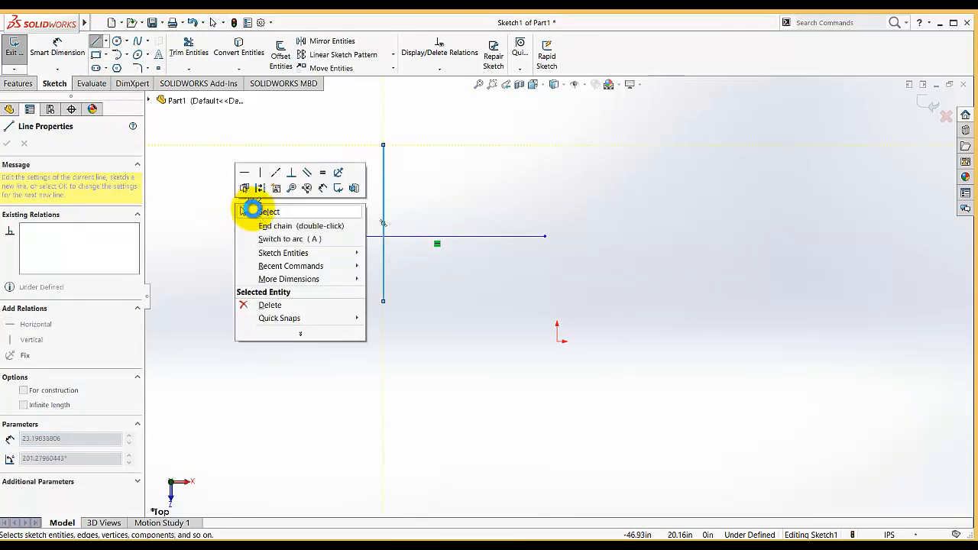
pyautogui.click(262, 213)
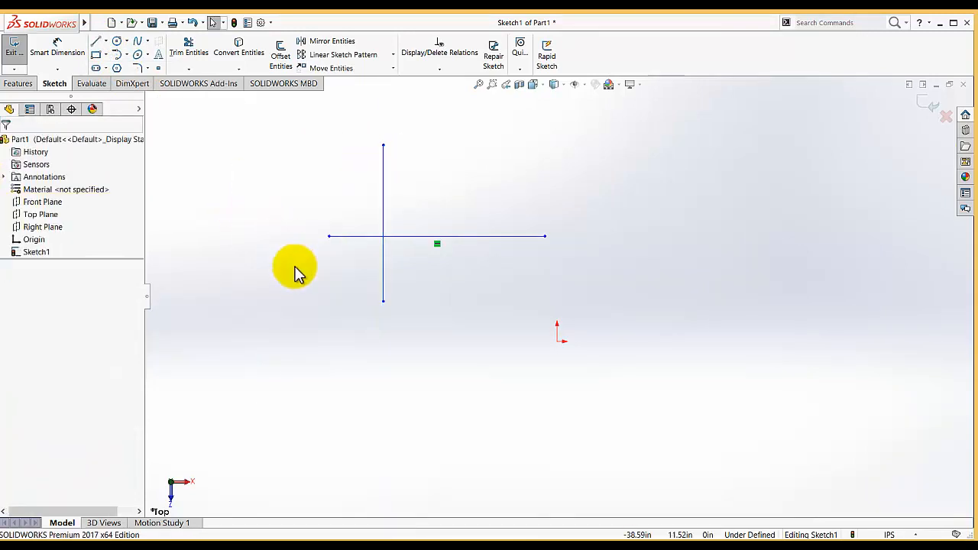
# Step: Add a Parallel relation between the vertical line and the horizontal line
pyautogui.click(385, 204)
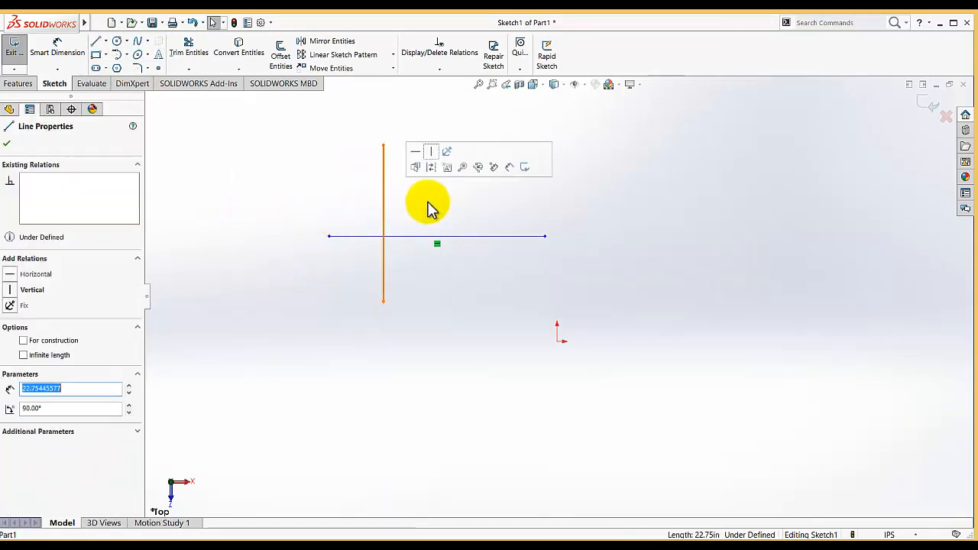
pyautogui.keyDown('ctrl'); pyautogui.click(410, 236); pyautogui.keyUp('ctrl')
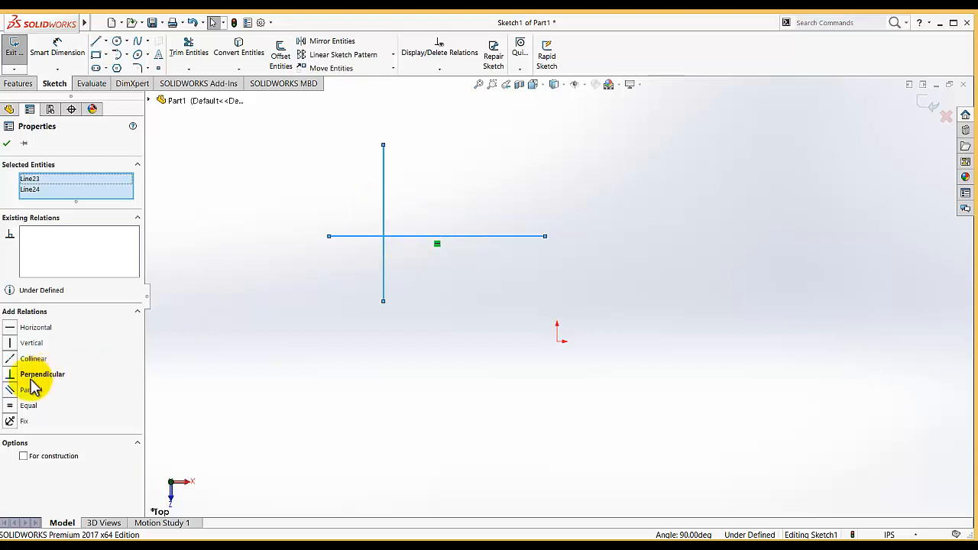
pyautogui.click(62, 384)
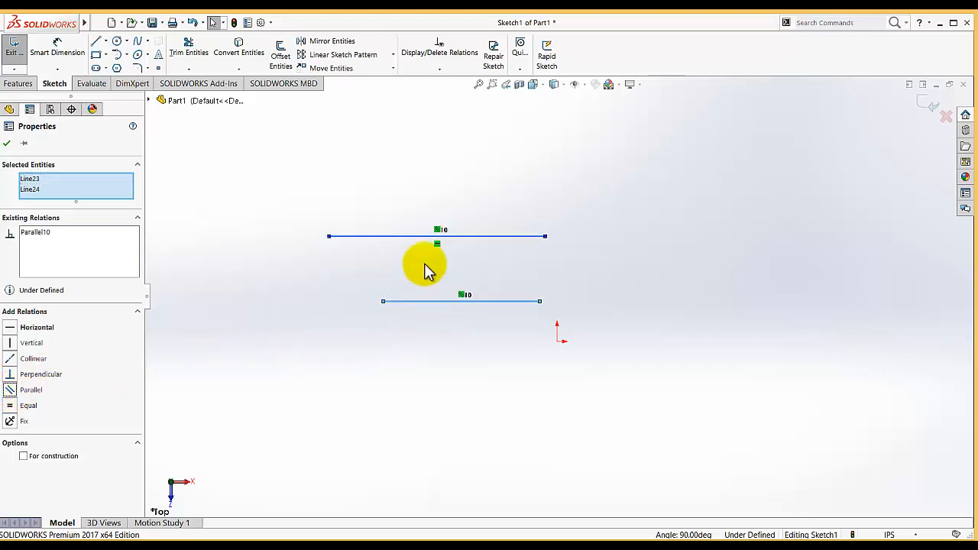
pyautogui.click(6, 144)
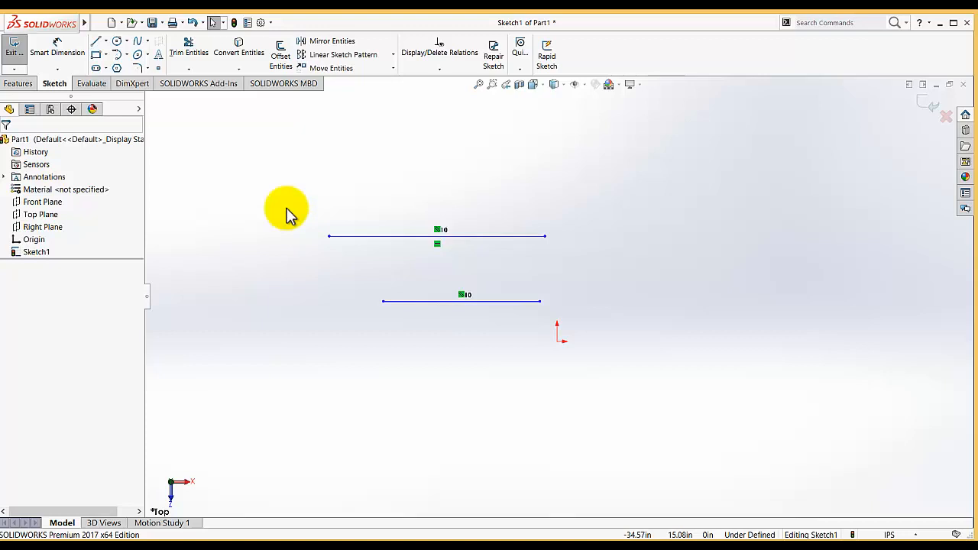
# Step: Sketch a short slanted line from the upper line's left endpoint down to the level of the lower parallel line
pyautogui.click(95, 41)
pyautogui.click(328, 236)
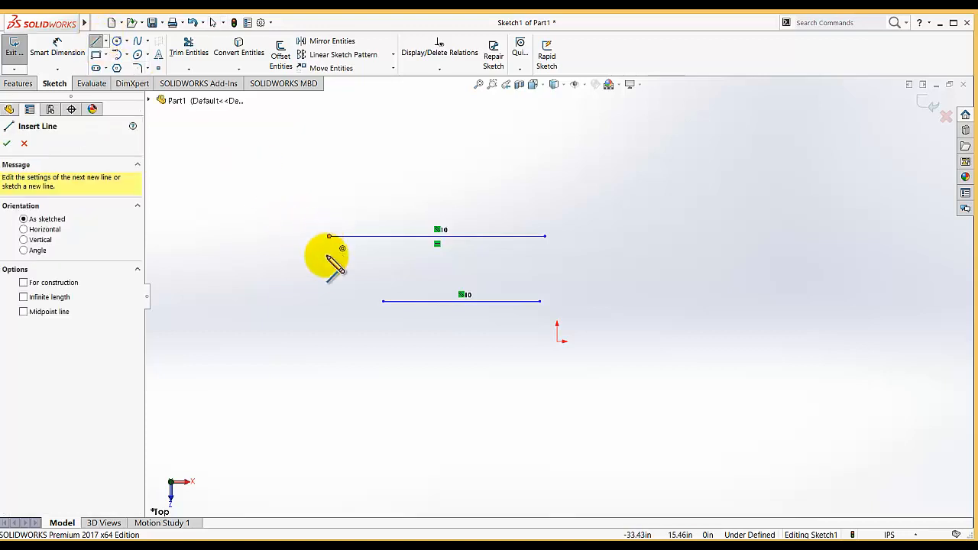
pyautogui.click(322, 301)
pyautogui.rightClick(347, 340)
pyautogui.click(368, 344)
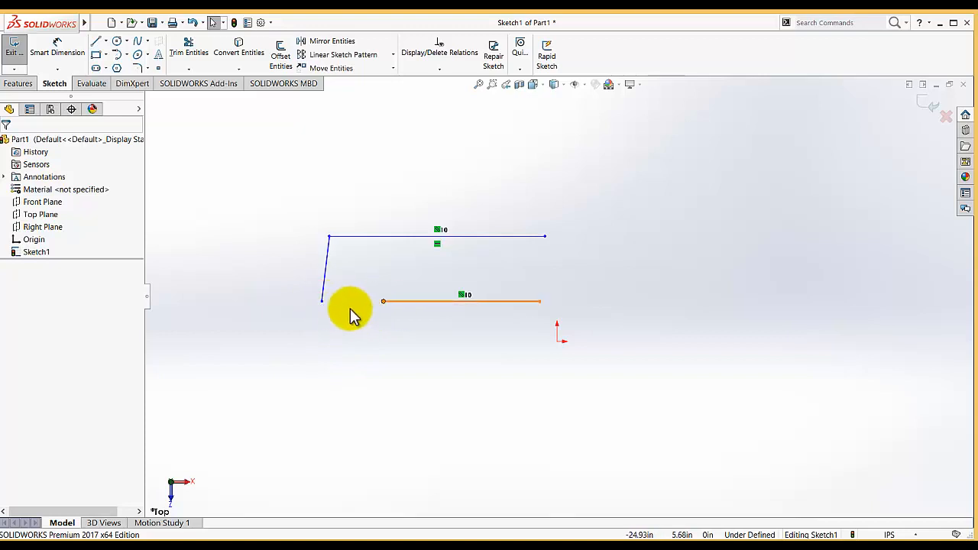
pyautogui.click(321, 301)
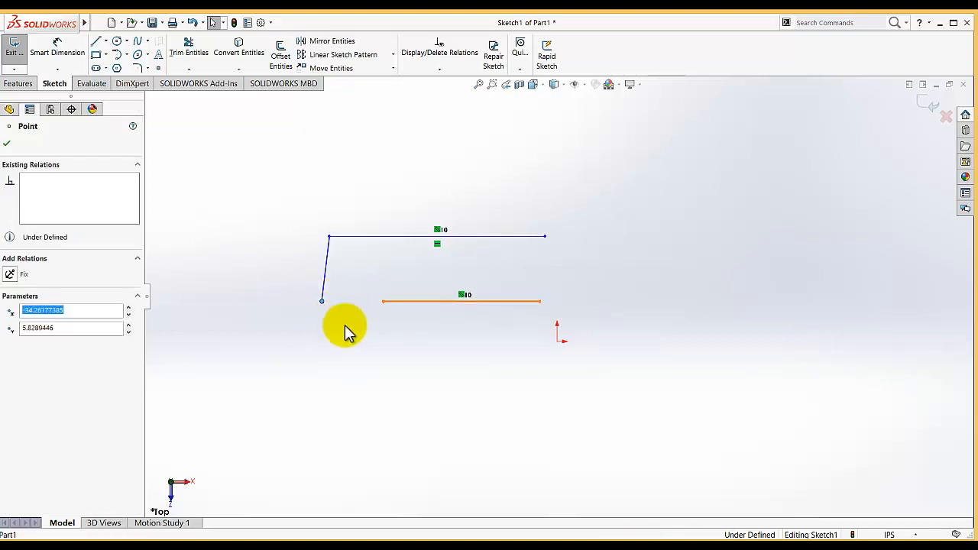
pyautogui.keyDown('ctrl'); pyautogui.click(383, 301); pyautogui.keyUp('ctrl')
pyautogui.click(176, 372)
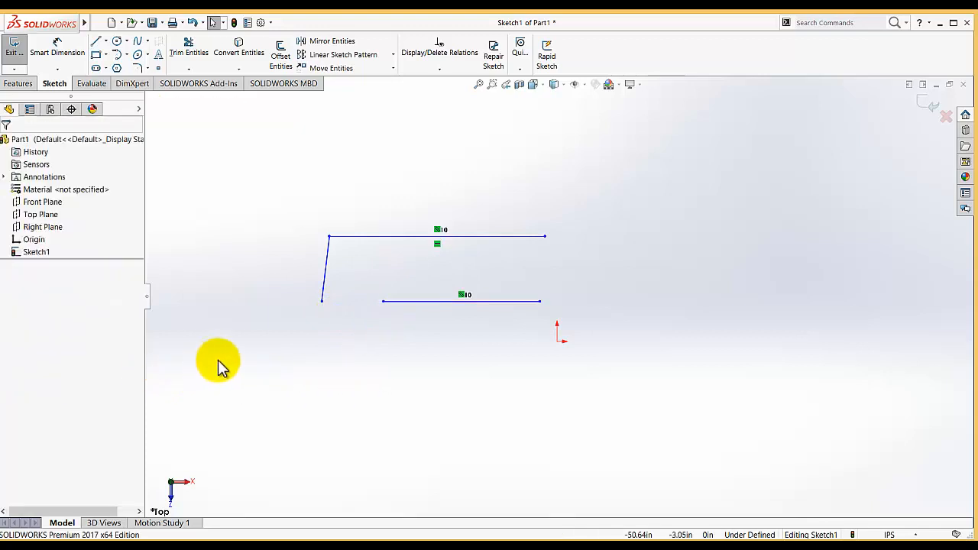
pyautogui.click(321, 301)
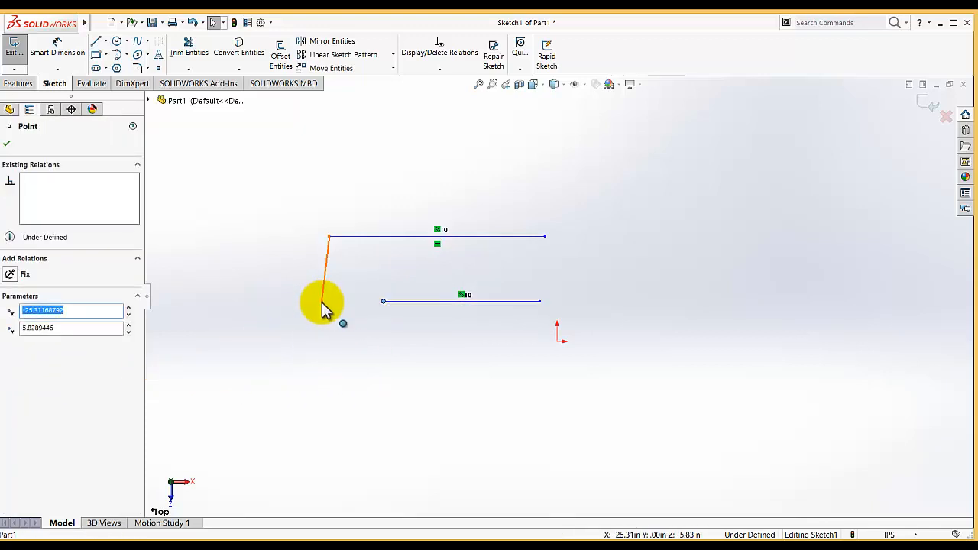
pyautogui.click(329, 335)
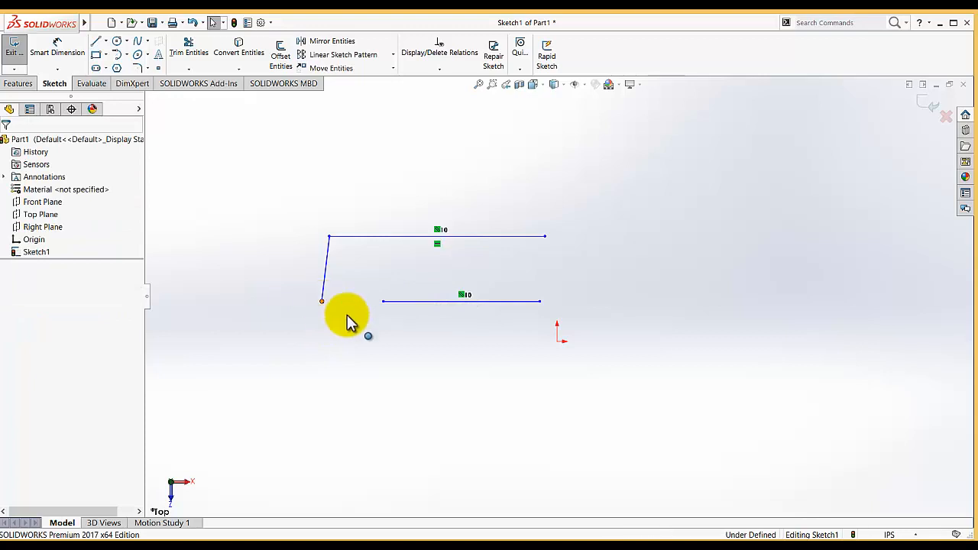
# Step: Merge the slanted line's lower endpoint with the lower line's left endpoint, and move the upper line's right endpoint up and left
pyautogui.click(378, 308)
pyautogui.keyDown('ctrl'); pyautogui.click(322, 301); pyautogui.keyUp('ctrl')
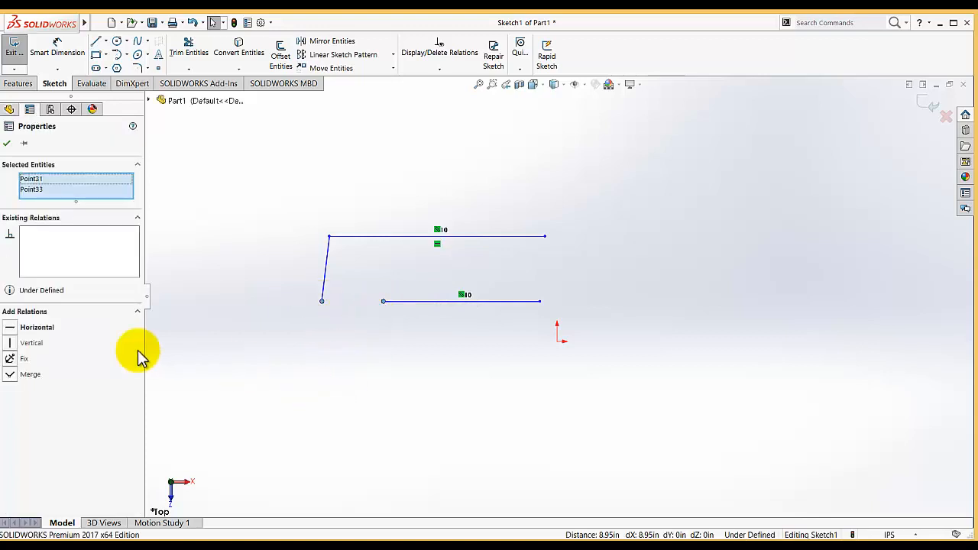
pyautogui.click(12, 375)
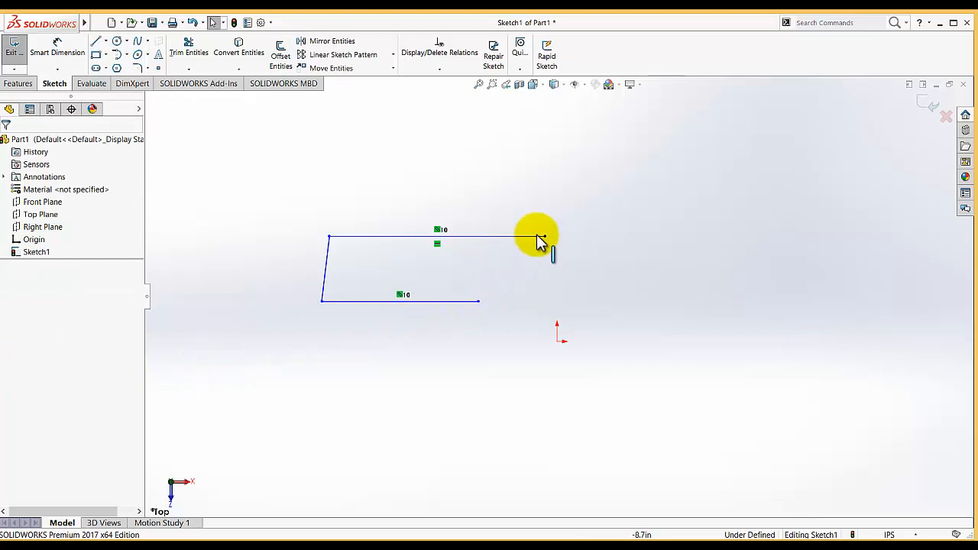
pyautogui.moveTo(541, 237); pyautogui.dragTo(471, 199)
pyautogui.click(433, 239)
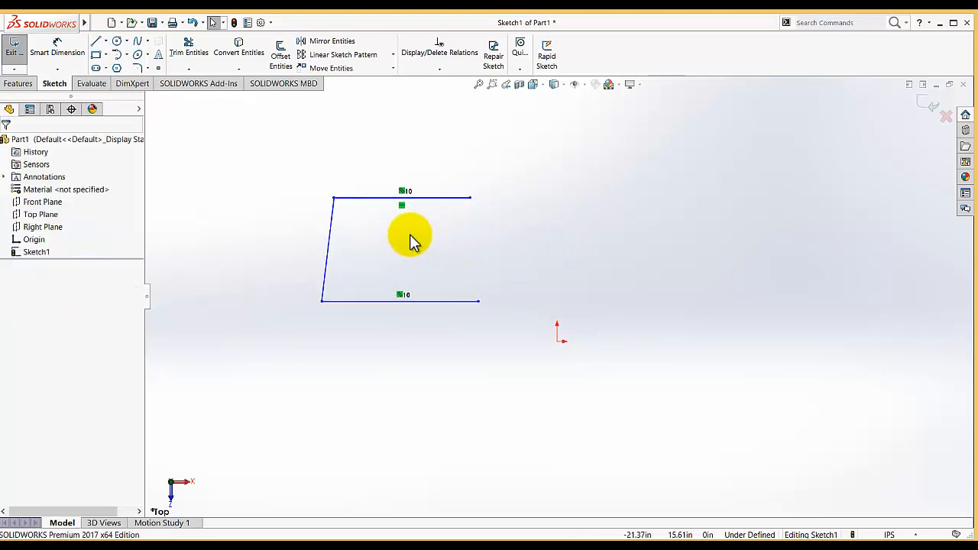
# Step: Delete the Parallel relation between the upper and lower lines, and move the upper line's right endpoint further up and slightly left
pyautogui.click(401, 192)
pyautogui.rightClick(403, 194)
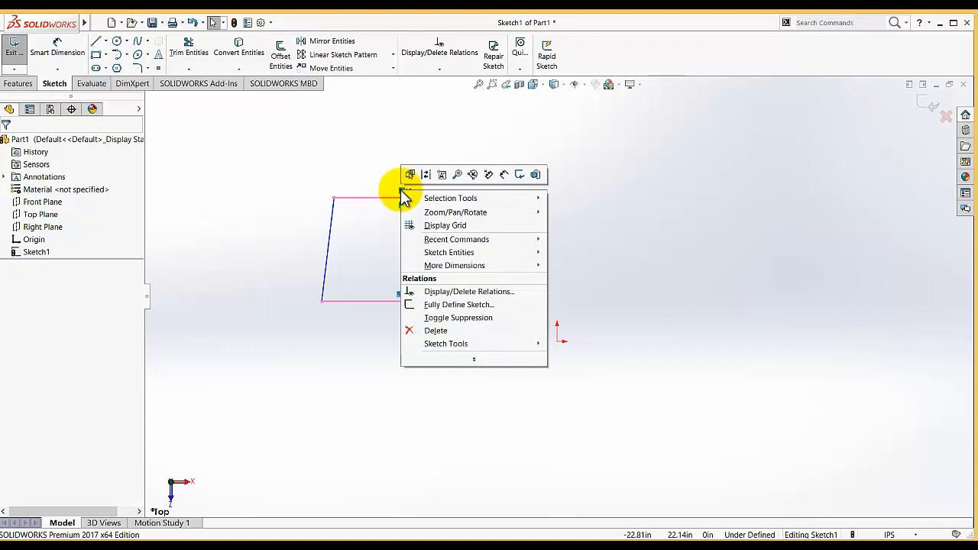
pyautogui.click(430, 330)
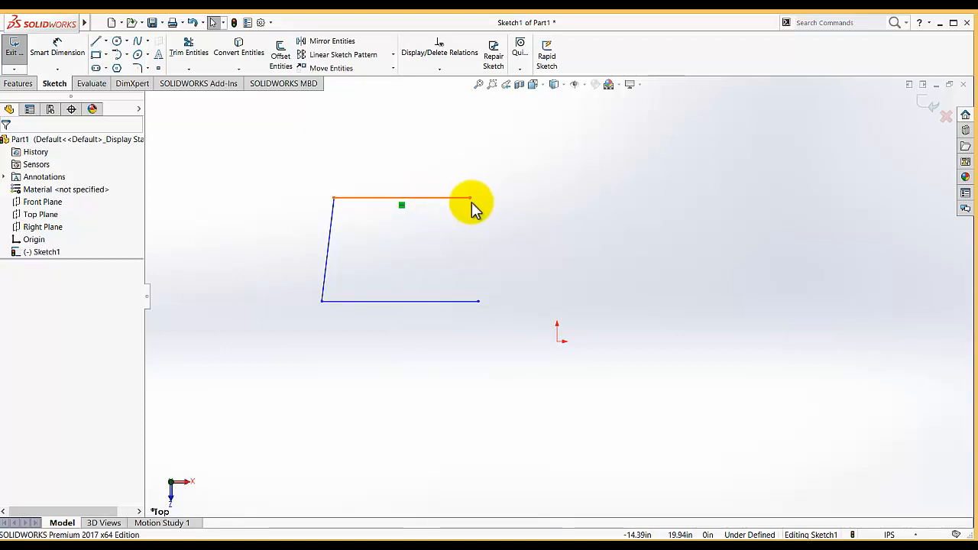
pyautogui.moveTo(470, 200); pyautogui.dragTo(456, 166)
pyautogui.click(409, 188)
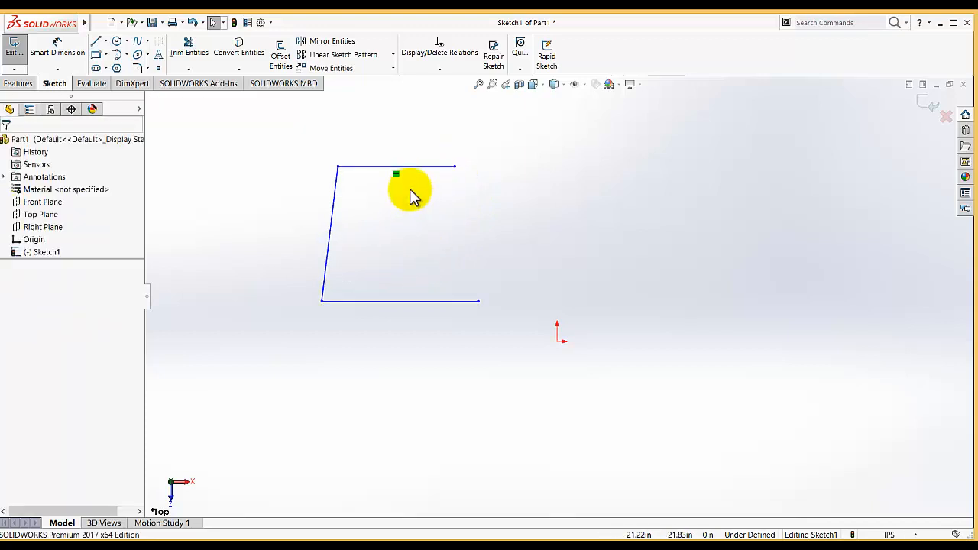
# Step: Delete the Horizontal relation from the upper line and move its right endpoint down and left so the line slopes
pyautogui.rightClick(396, 174)
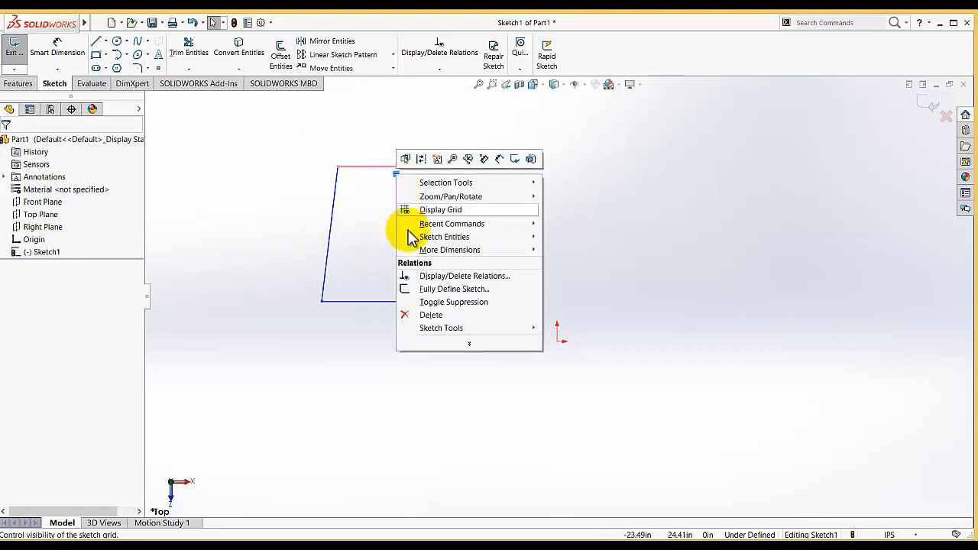
pyautogui.click(430, 315)
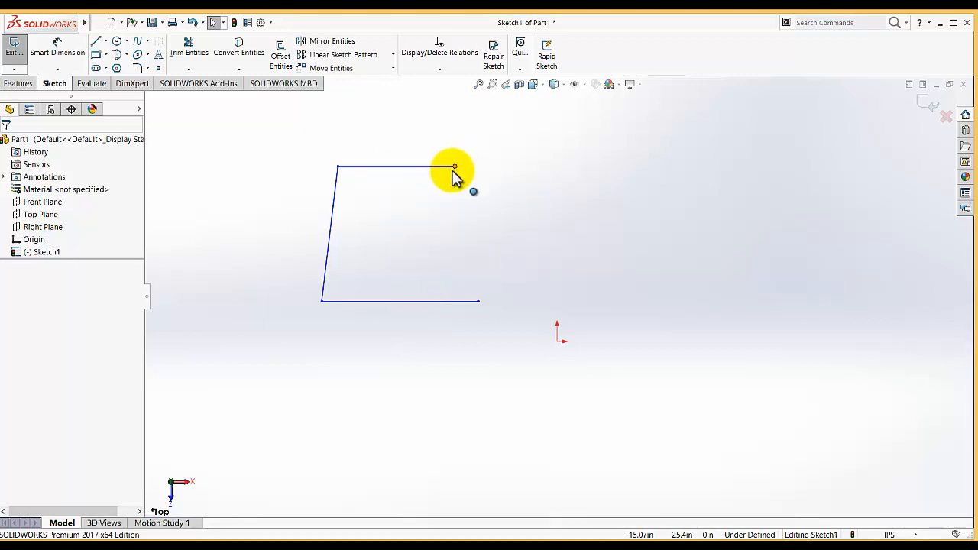
pyautogui.moveTo(452, 169); pyautogui.dragTo(410, 232)
pyautogui.click(409, 214)
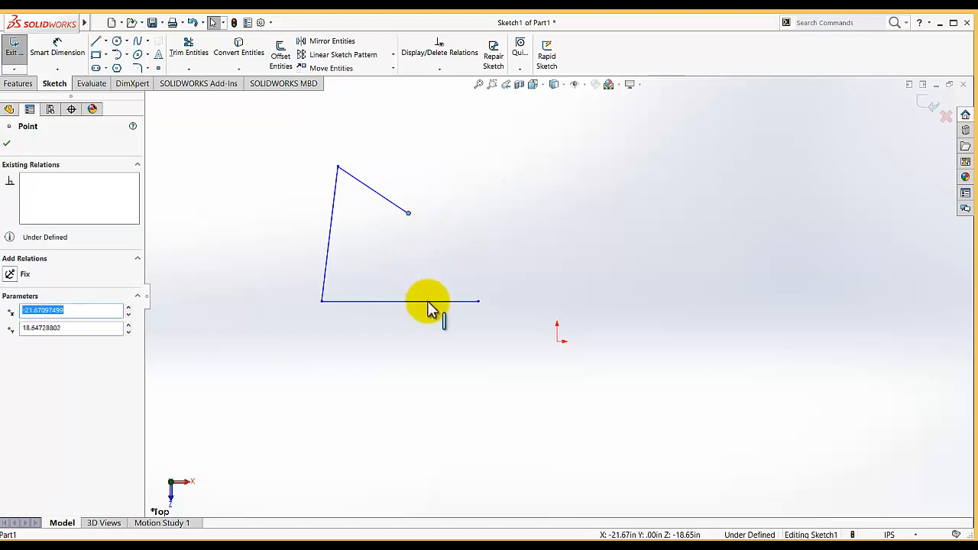
# Step: Add a Midpoint relation between the sloped line's free endpoint and the bottom line, and stretch the bottom line's right endpoint well past the origin
pyautogui.keyDown('ctrl'); pyautogui.click(430, 304); pyautogui.keyUp('ctrl')
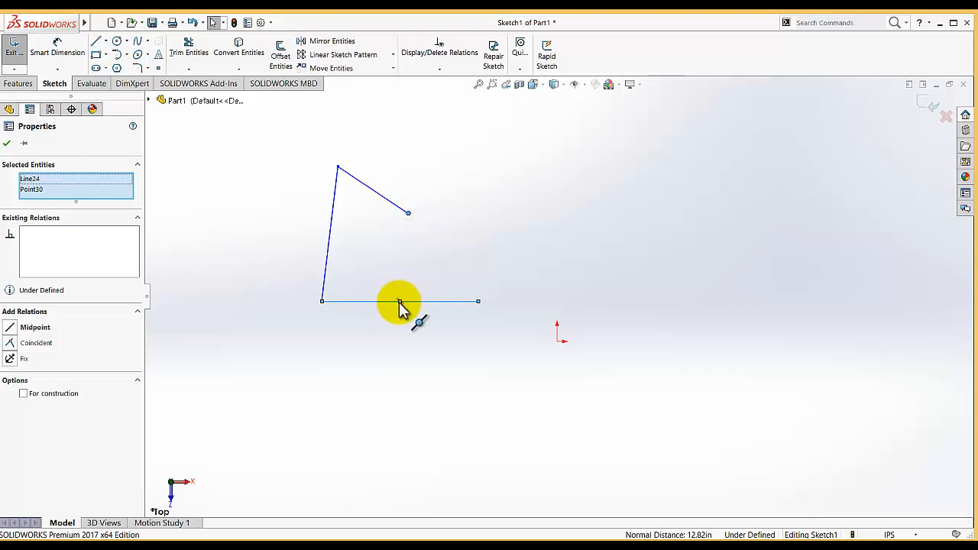
pyautogui.click(10, 328)
pyautogui.click(6, 143)
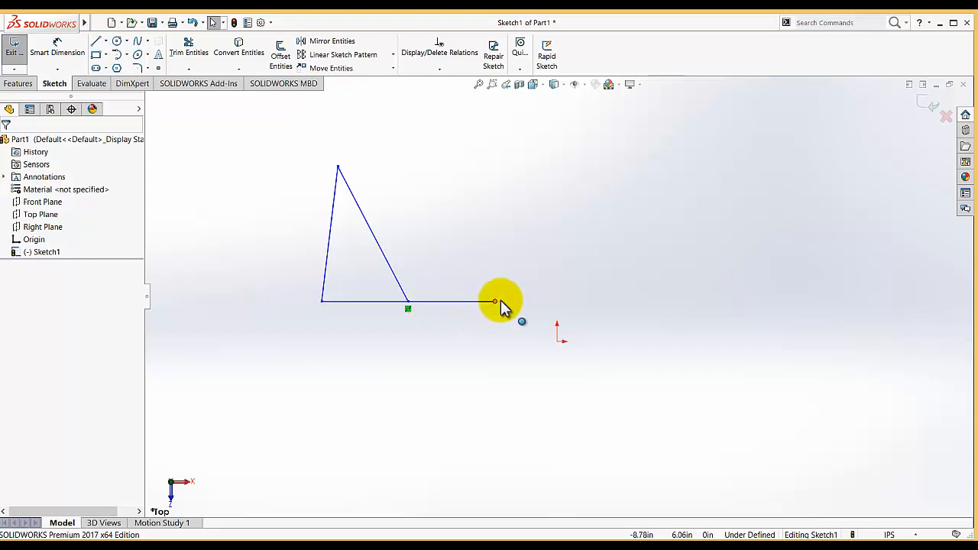
pyautogui.moveTo(496, 300); pyautogui.dragTo(764, 323)
pyautogui.click(410, 248)
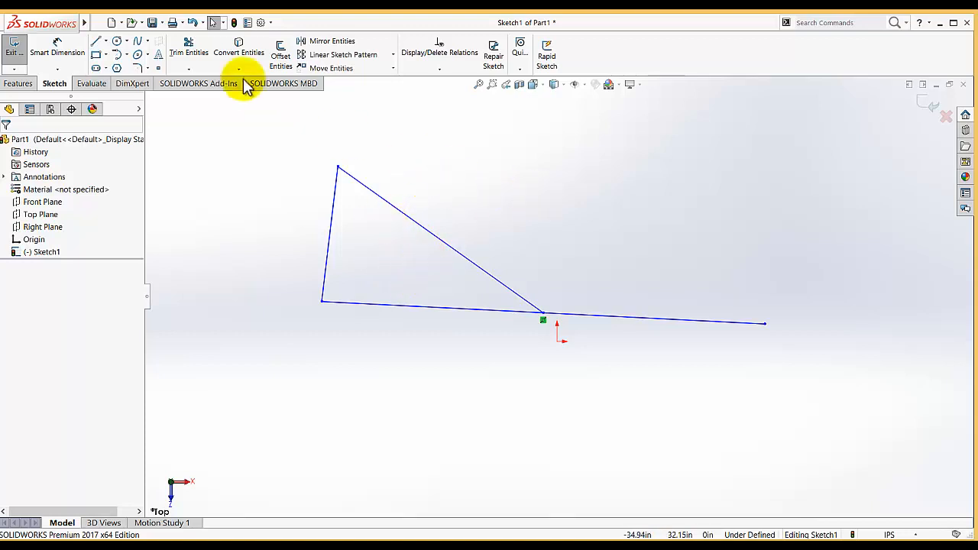
# Step: Delete all three connected lines from the sketch
pyautogui.moveTo(264, 126)
pyautogui.mouseDown()
pyautogui.moveTo(932, 371)
pyautogui.moveTo(771, 366)
pyautogui.mouseUp()
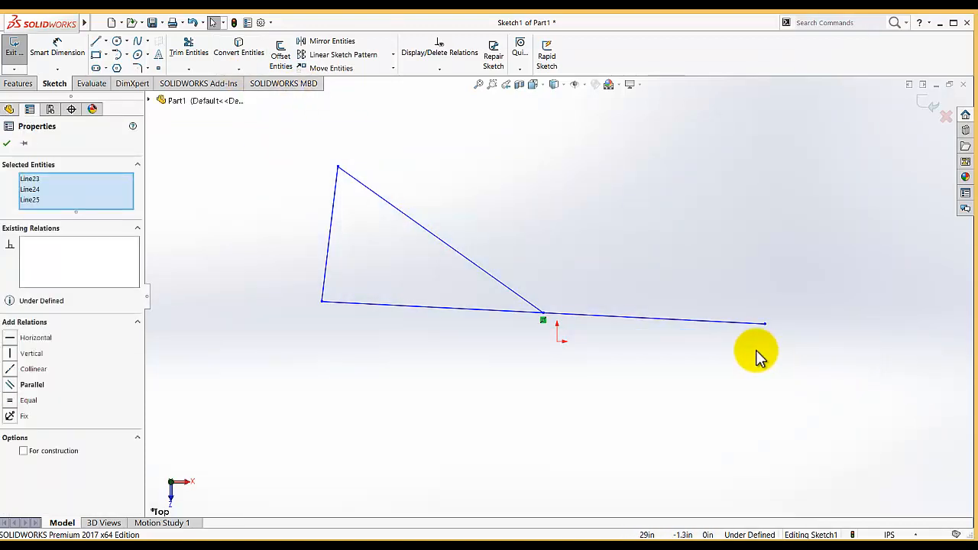
pyautogui.press('Delete')
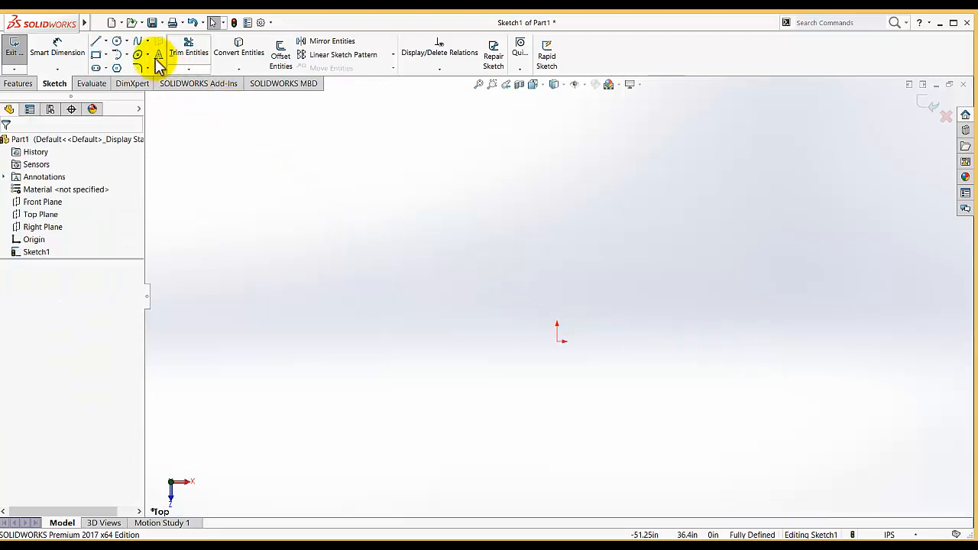
# Step: Sketch a closed trapezoid with lines from the origin, its base running about 20.9 in left and 16.9 in right of the origin
pyautogui.click(98, 42)
pyautogui.click(560, 341)
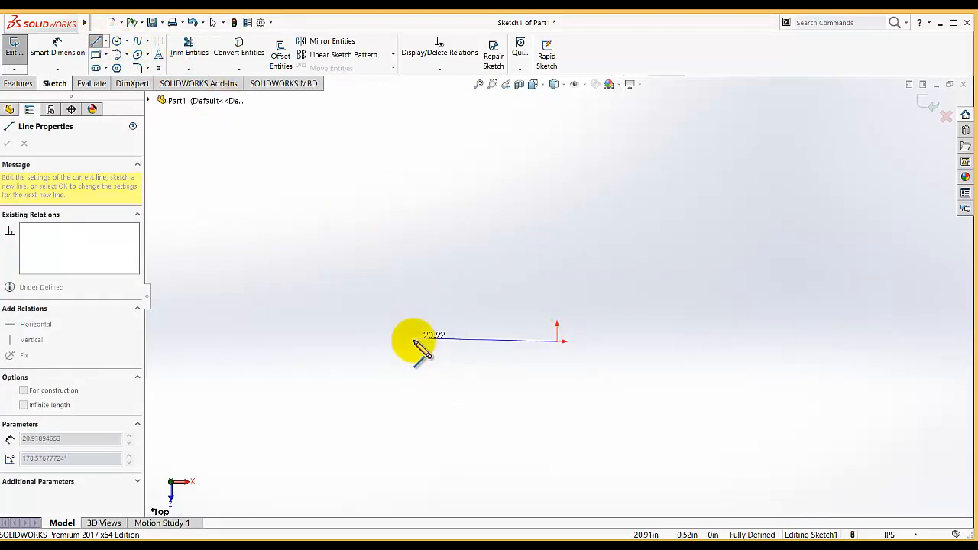
pyautogui.click(413, 341)
pyautogui.click(445, 234)
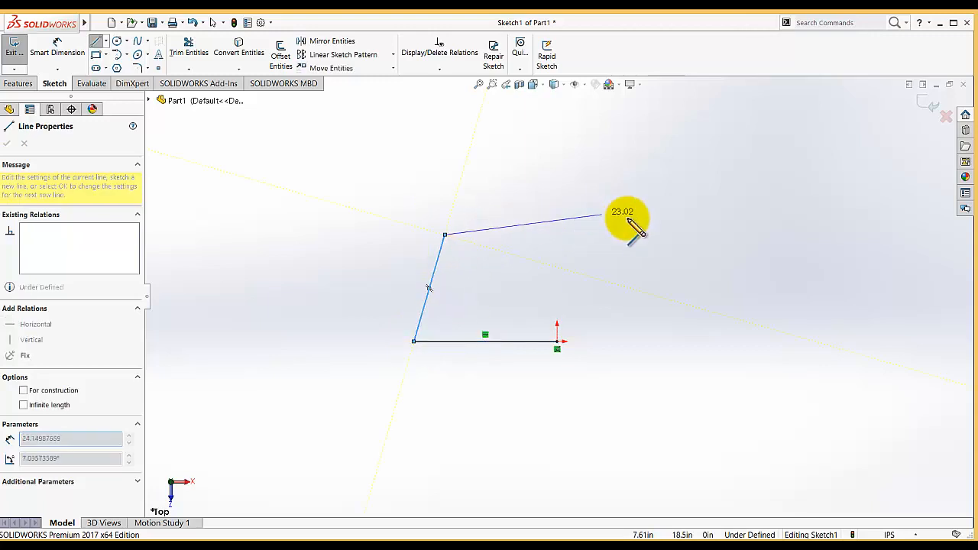
pyautogui.click(645, 235)
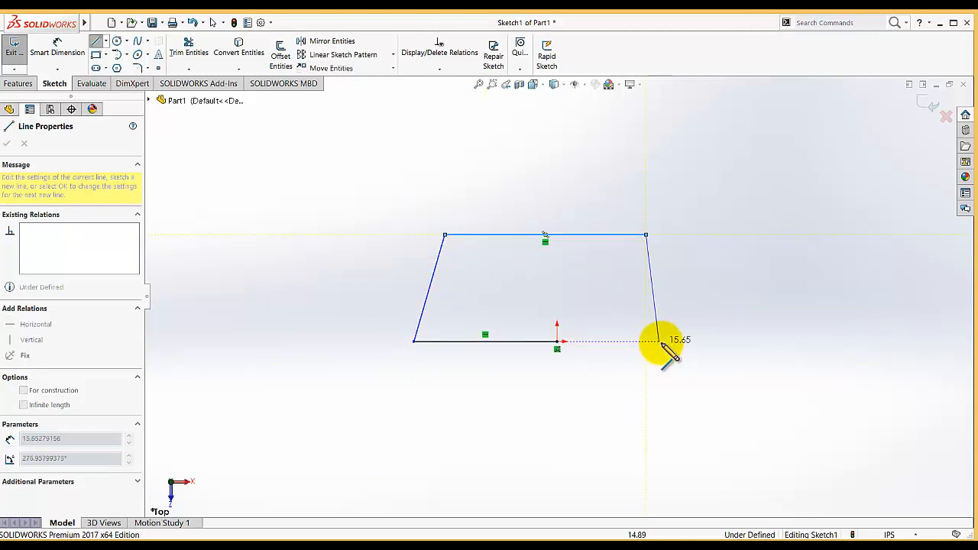
pyautogui.click(672, 342)
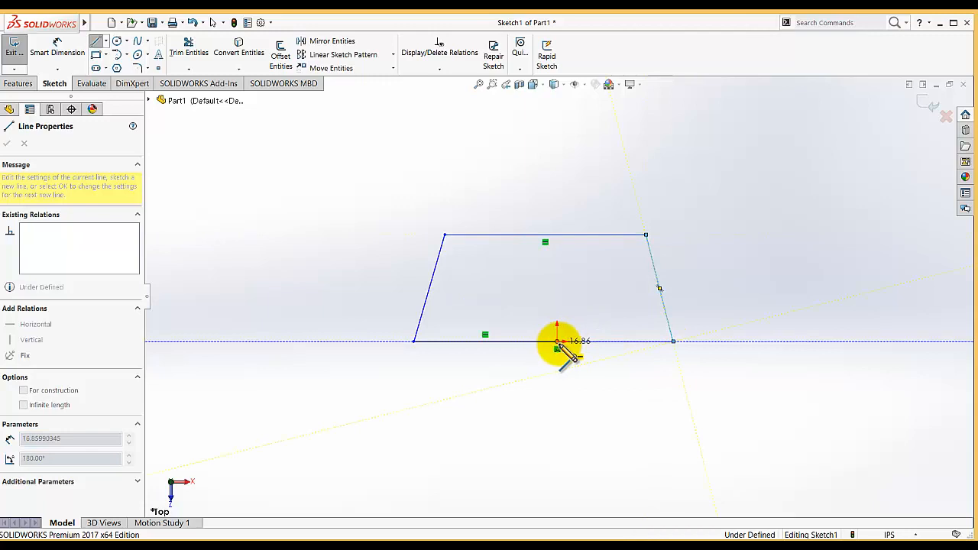
pyautogui.click(557, 341)
pyautogui.rightClick(511, 382)
pyautogui.click(513, 388)
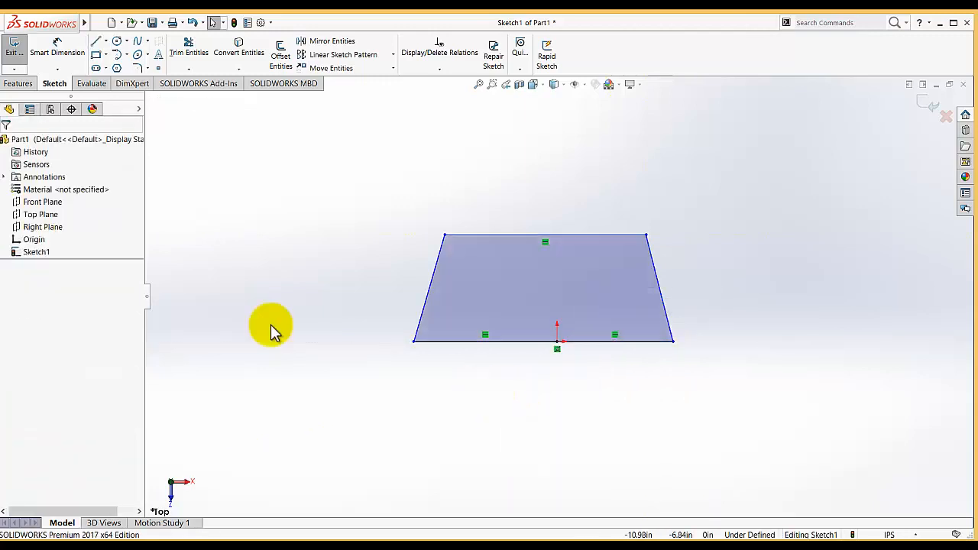
# Step: Draw a vertical centerline from the origin up through the trapezoid, ending well above its upper edge
pyautogui.click(116, 41)
pyautogui.click(106, 41)
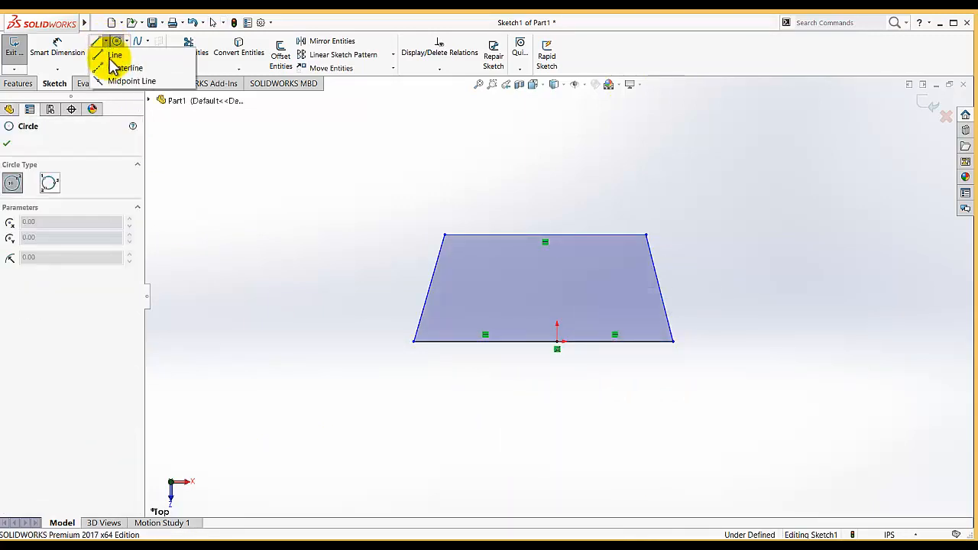
pyautogui.click(118, 67)
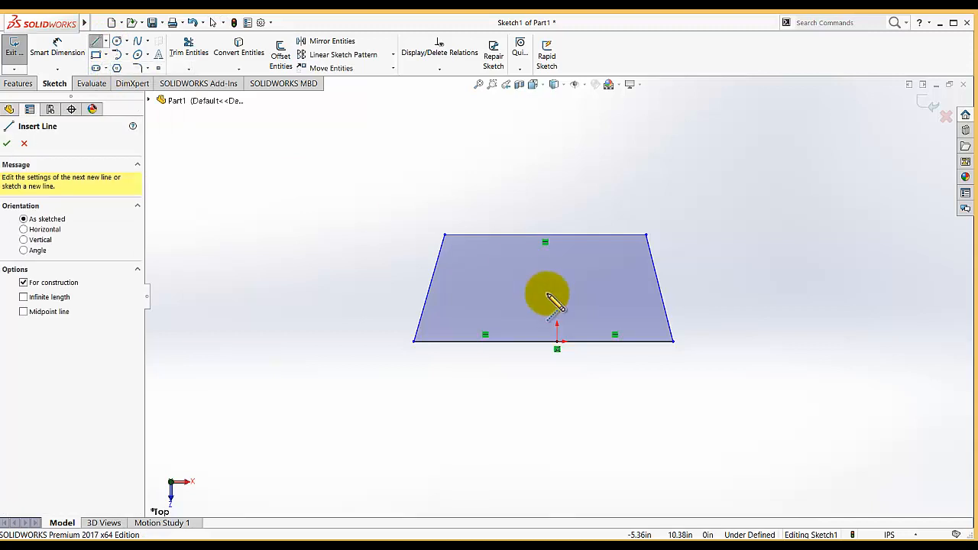
pyautogui.click(557, 341)
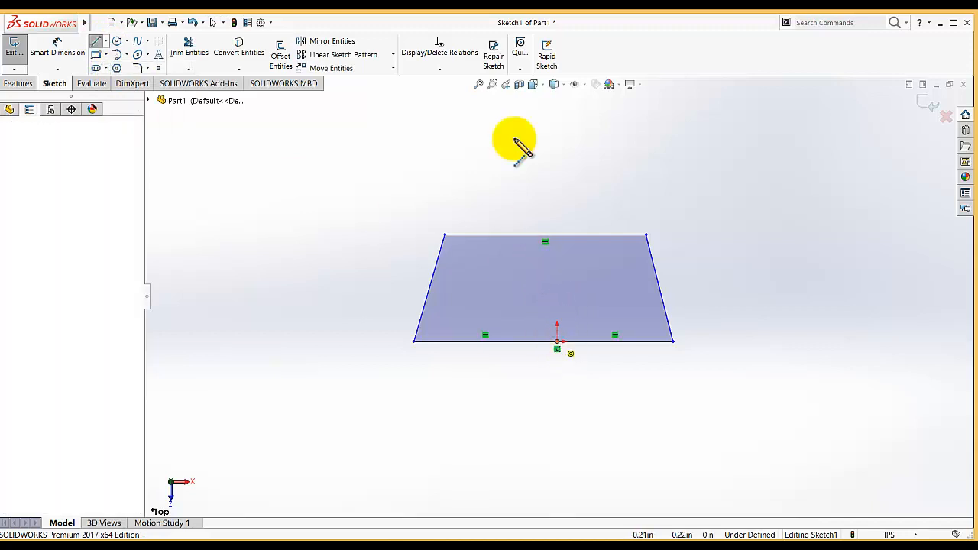
pyautogui.click(557, 113)
pyautogui.rightClick(497, 147)
pyautogui.click(526, 148)
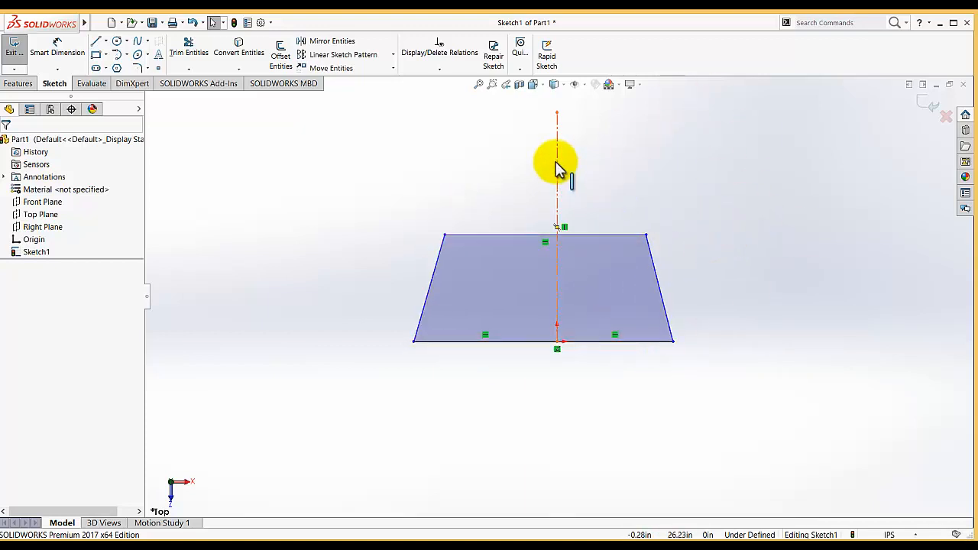
pyautogui.press('Escape')
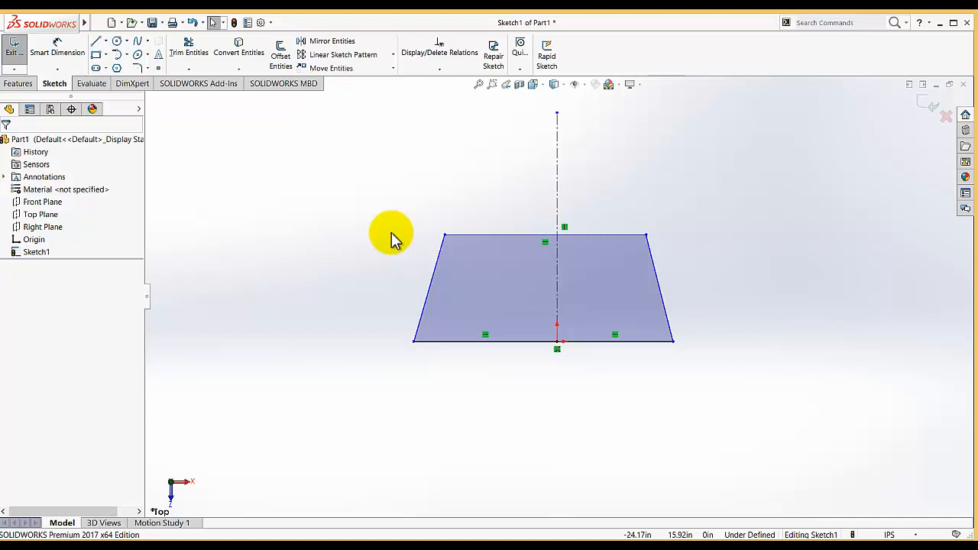
# Step: Add a Symmetric relation between the trapezoid's two slanted sides about the vertical centerline
pyautogui.click(436, 268)
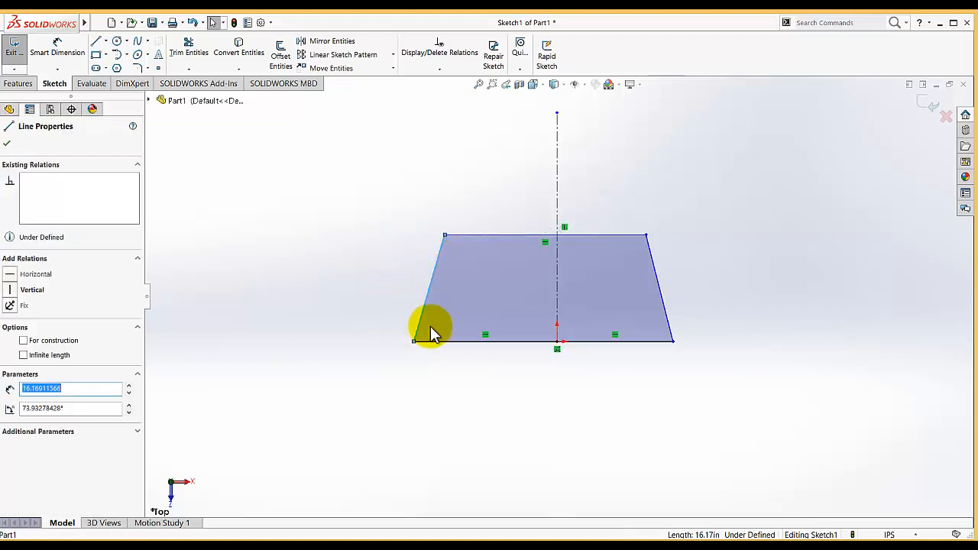
pyautogui.keyDown('ctrl'); pyautogui.click(655, 273); pyautogui.keyUp('ctrl')
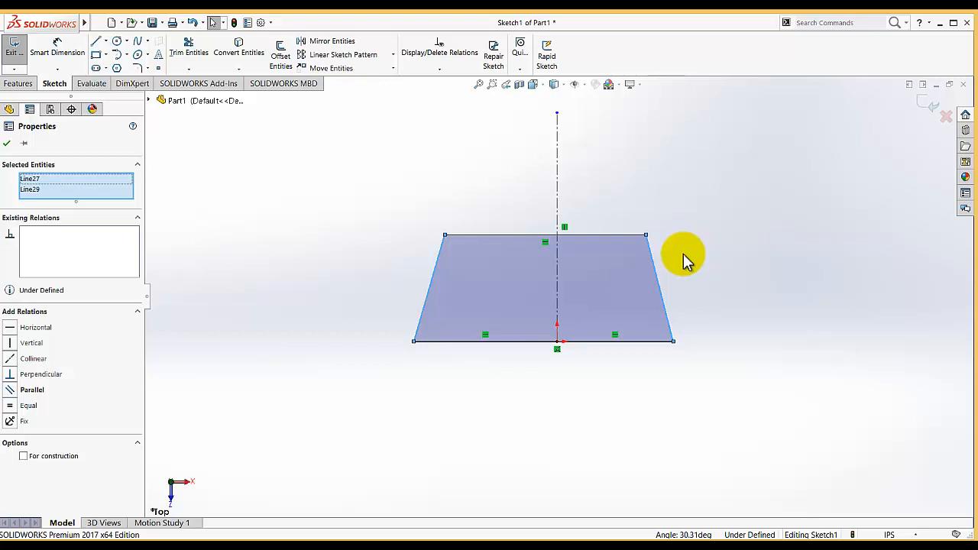
pyautogui.keyDown('ctrl'); pyautogui.click(558, 183); pyautogui.keyUp('ctrl')
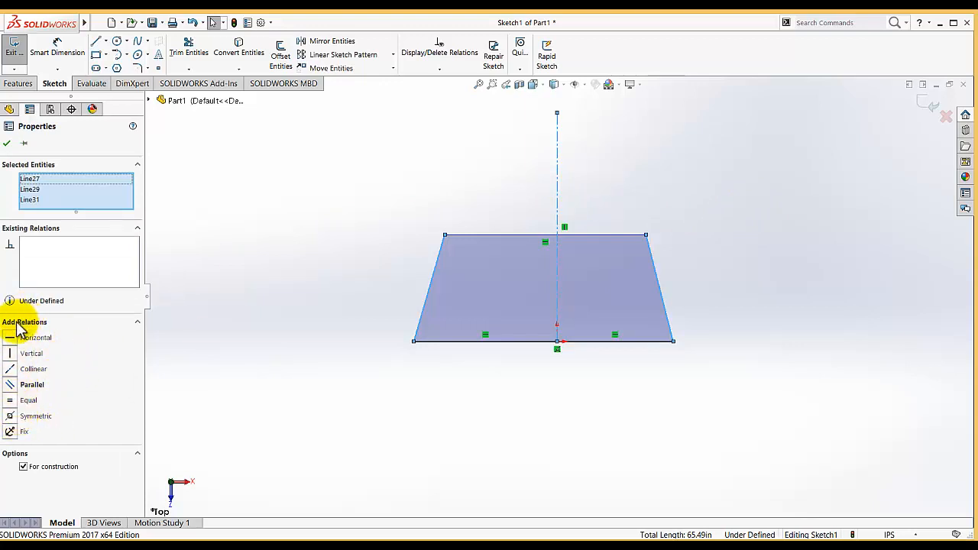
pyautogui.click(11, 416)
pyautogui.click(260, 337)
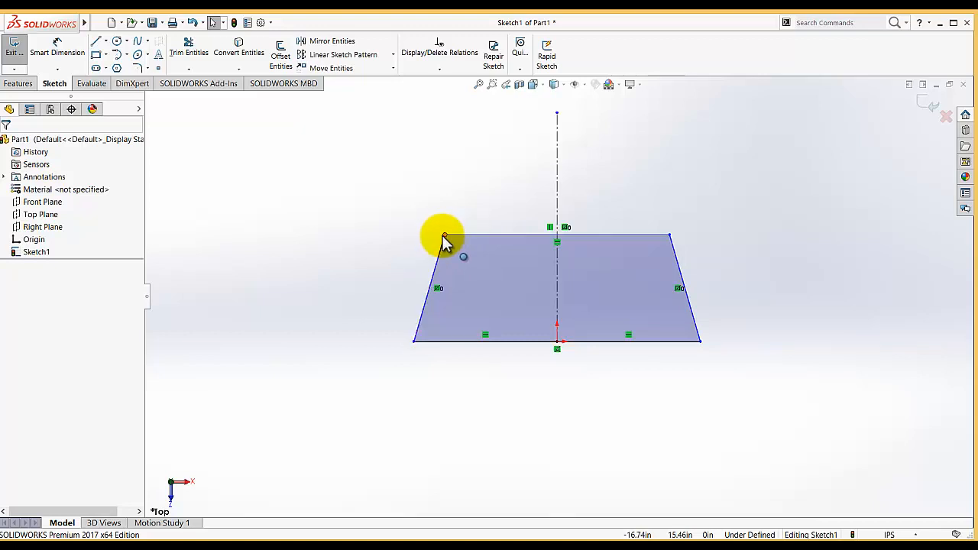
# Step: Move the trapezoid's upper-left corner inward and its lower-left corner toward the origin until the base is narrower than the upper edge
pyautogui.moveTo(445, 236); pyautogui.dragTo(468, 243)
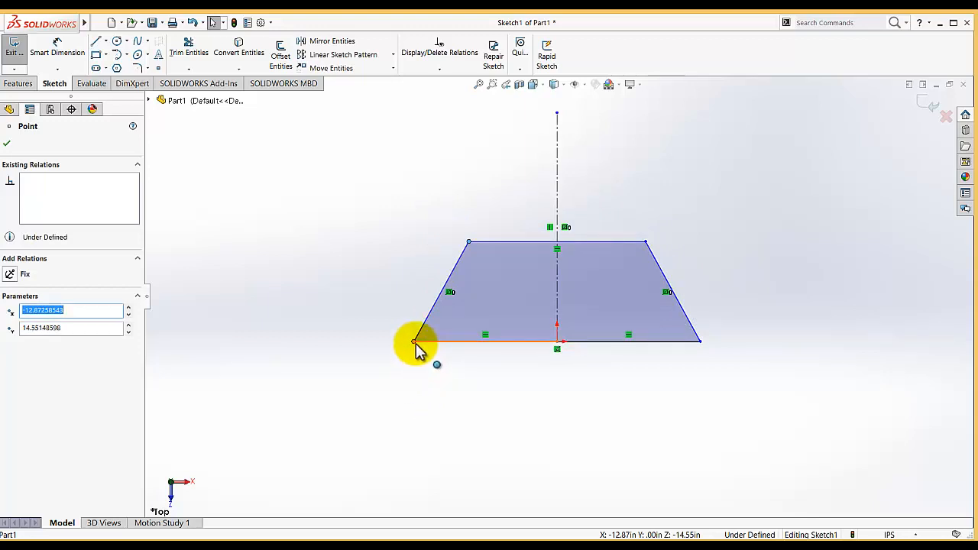
pyautogui.moveTo(414, 341); pyautogui.dragTo(399, 421)
pyautogui.click(503, 355)
pyautogui.click(407, 418)
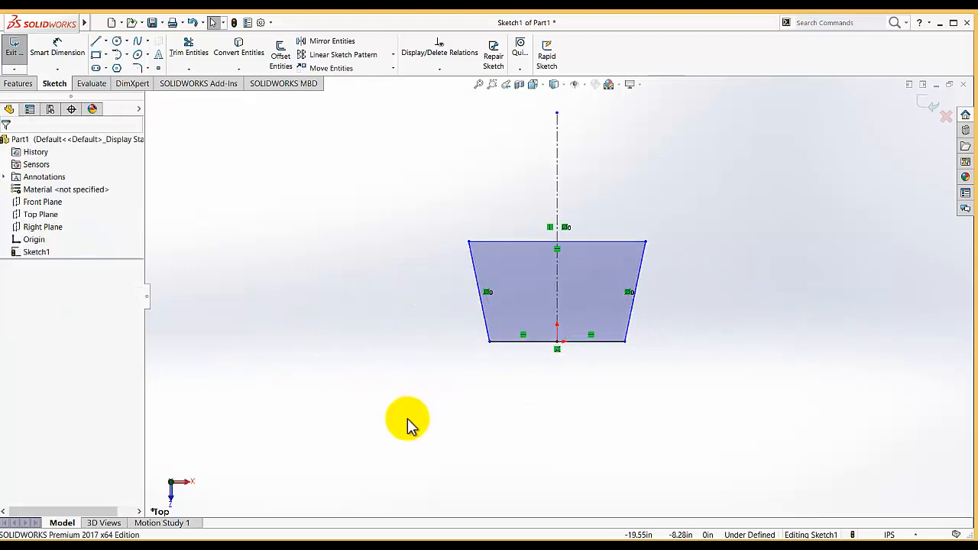
# Step: Delete both slanted sides, the upper line and the right half of the base, leaving the left base line and the centerline
pyautogui.moveTo(361, 196)
pyautogui.mouseDown()
pyautogui.moveTo(495, 305)
pyautogui.moveTo(523, 375)
pyautogui.mouseUp()
pyautogui.press('Delete')
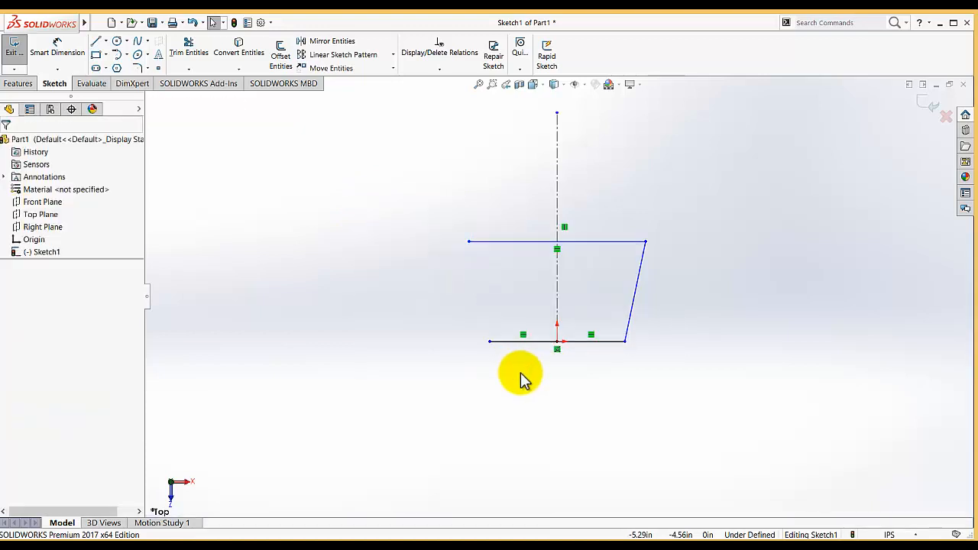
pyautogui.click(496, 242)
pyautogui.rightClick(497, 242)
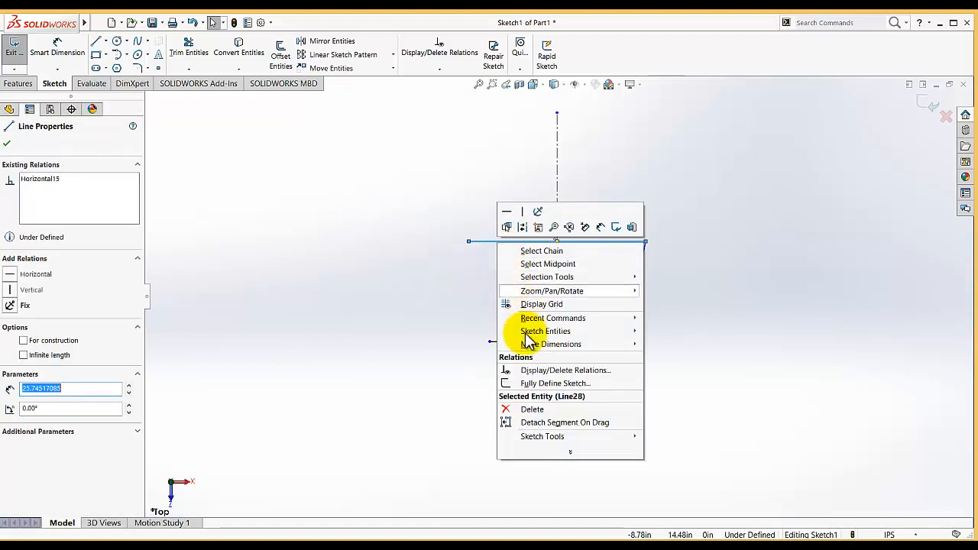
pyautogui.click(532, 408)
pyautogui.click(638, 265)
pyautogui.rightClick(638, 265)
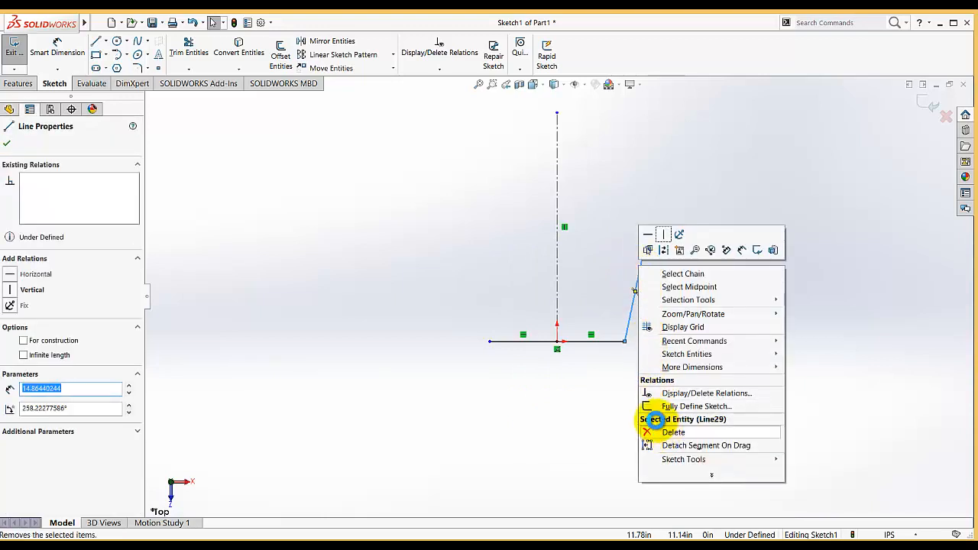
pyautogui.click(666, 431)
pyautogui.click(593, 340)
pyautogui.rightClick(594, 341)
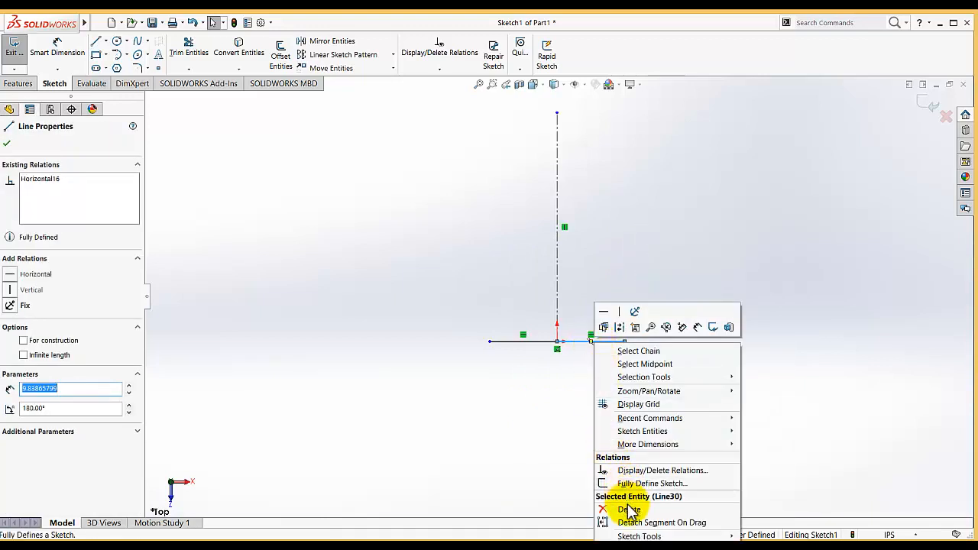
pyautogui.click(630, 509)
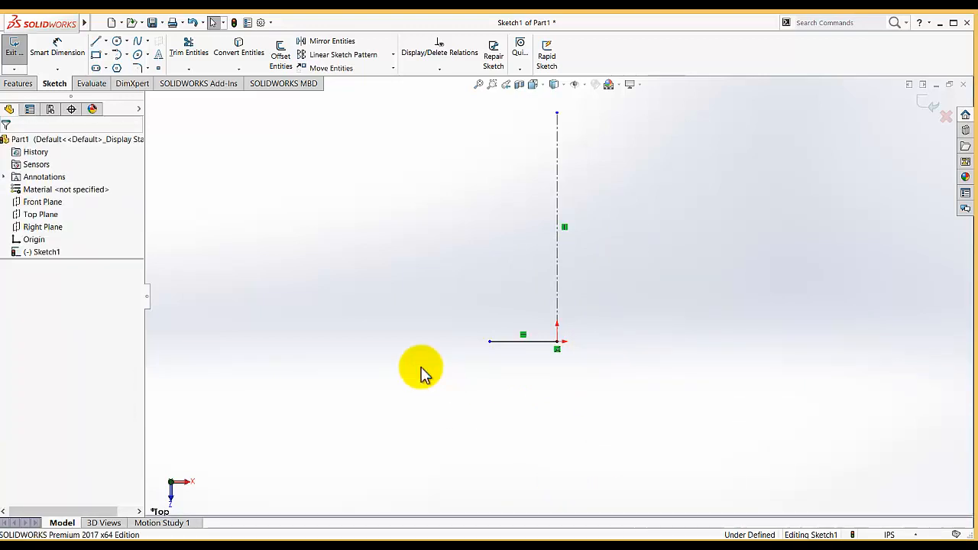
# Step: Draw a line about 28.5 in long up and left from the base's left endpoint, and connect it to the centerline's midpoint
pyautogui.click(95, 41)
pyautogui.click(490, 342)
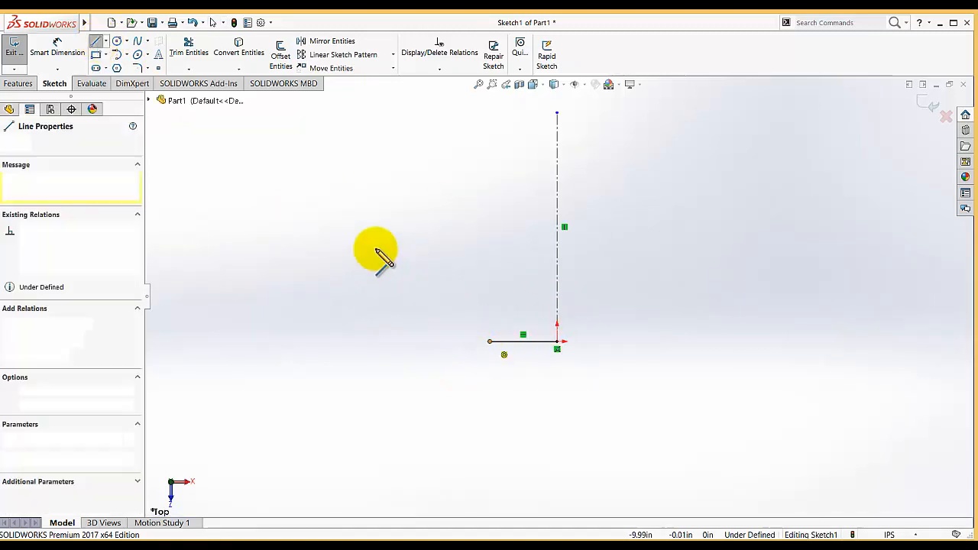
pyautogui.click(333, 224)
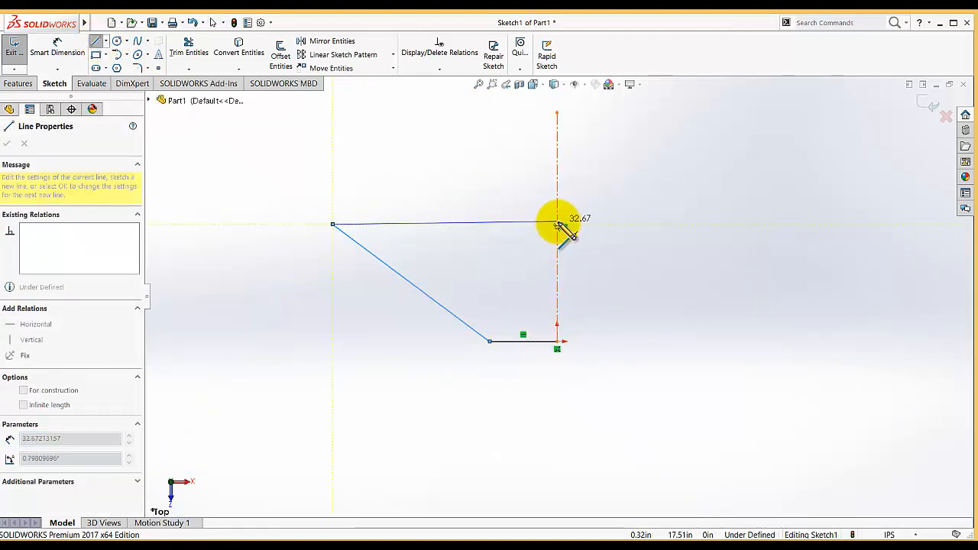
pyautogui.click(557, 226)
pyautogui.rightClick(609, 271)
pyautogui.click(611, 269)
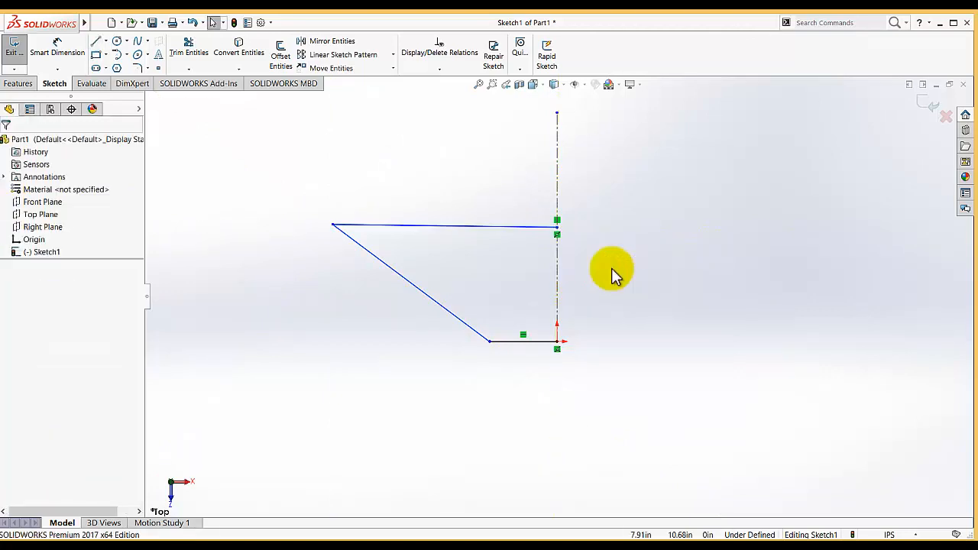
# Step: Close the profile's right half with a horizontal line from the centerline's midpoint, a 19.7 in slanted side and a 12.5 in base line to the origin
pyautogui.click(96, 41)
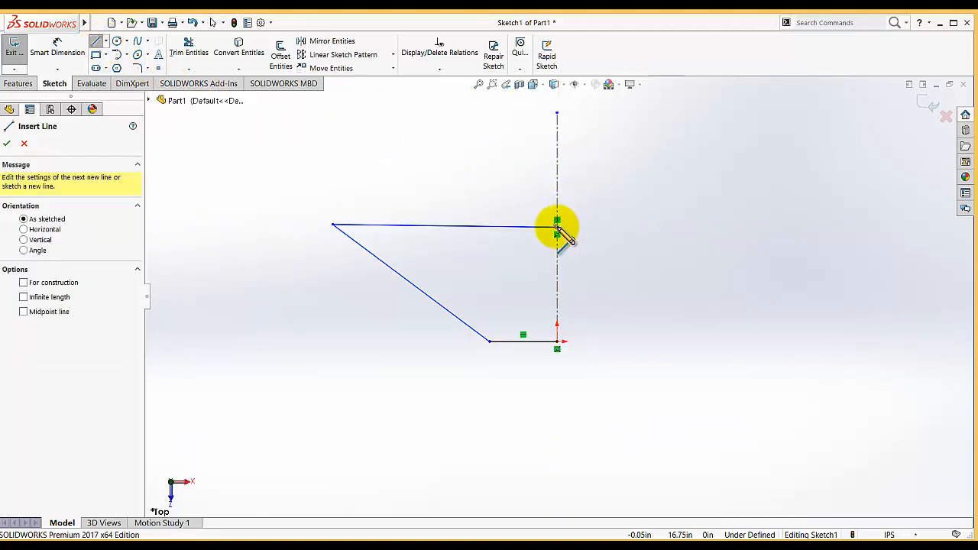
pyautogui.click(557, 227)
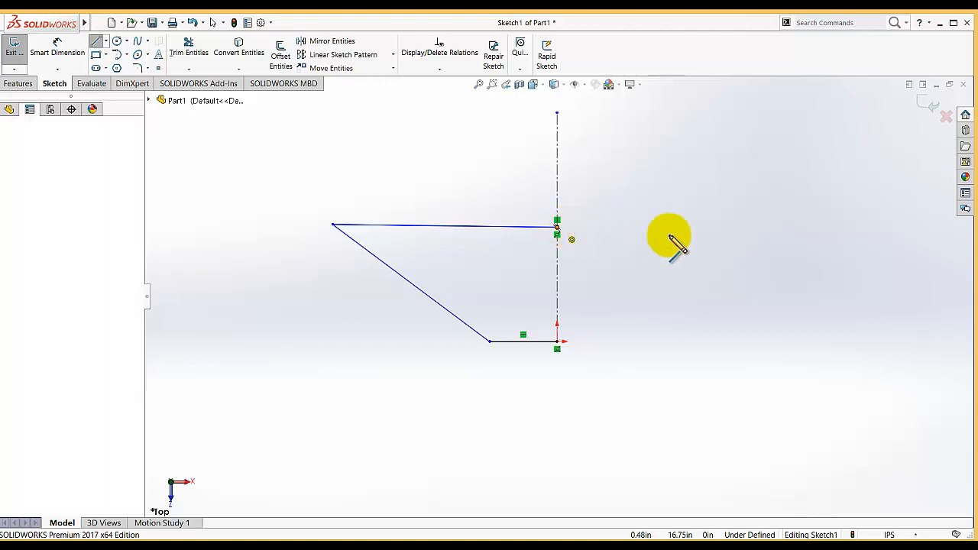
pyautogui.click(715, 227)
pyautogui.click(643, 341)
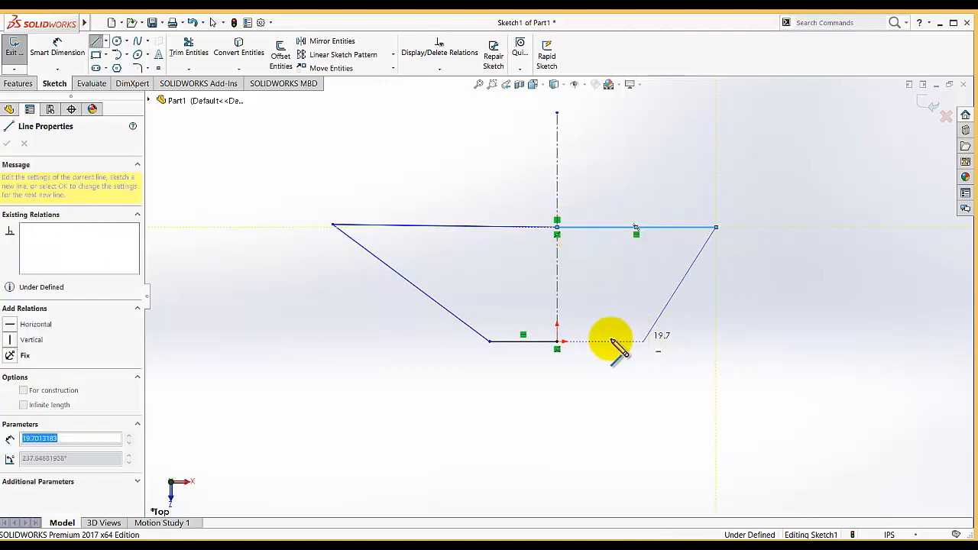
pyautogui.click(556, 340)
pyautogui.rightClick(476, 397)
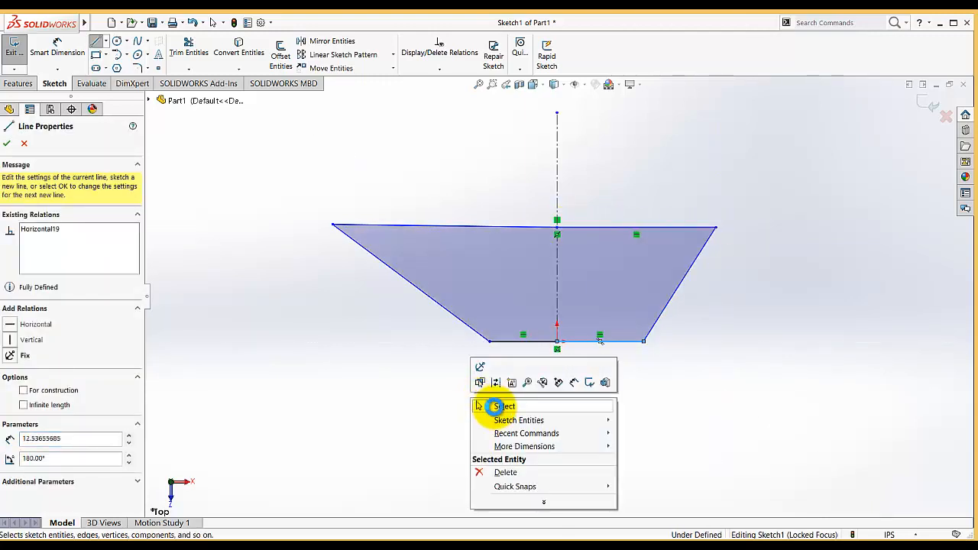
pyautogui.click(494, 406)
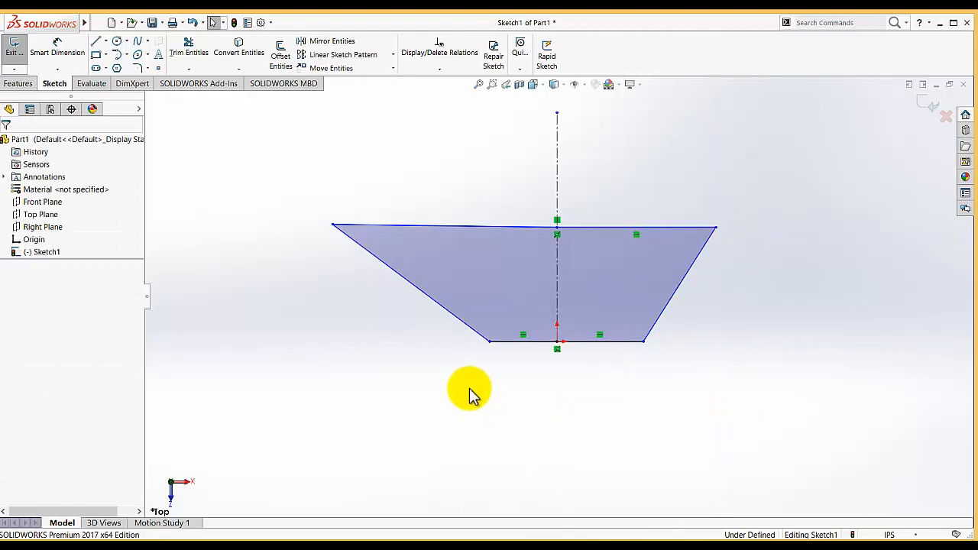
# Step: Add a Symmetric relation between the left and right base lines about the vertical centerline
pyautogui.click(517, 342)
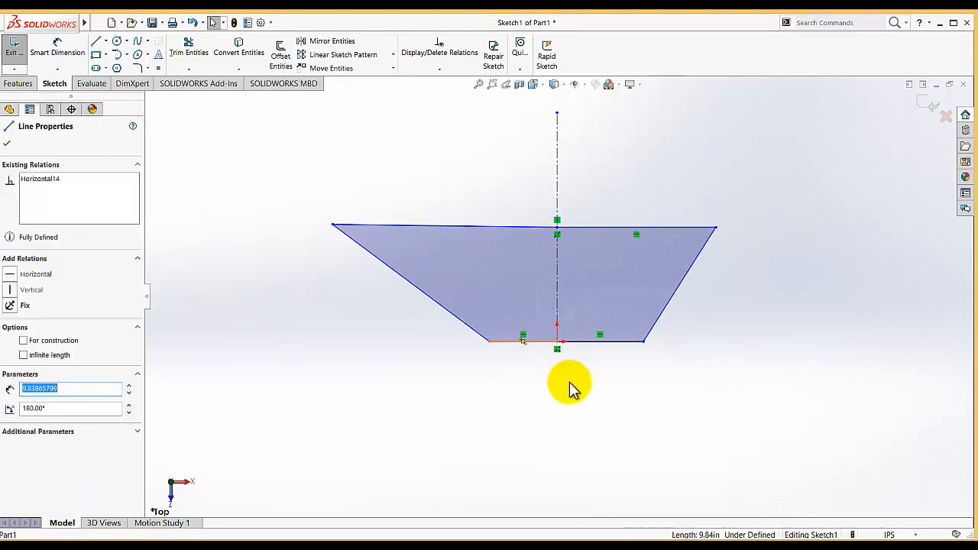
pyautogui.keyDown('ctrl'); pyautogui.click(594, 342); pyautogui.keyUp('ctrl')
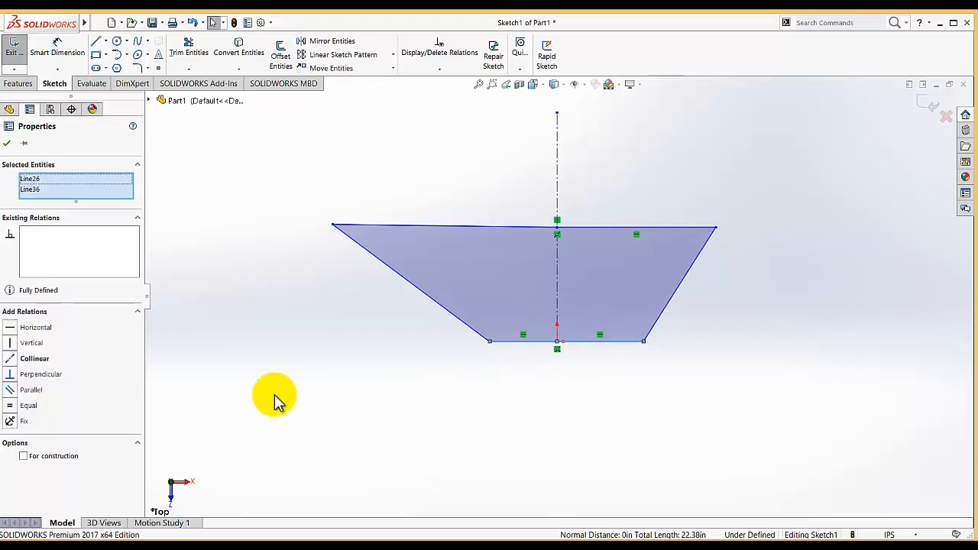
pyautogui.keyDown('ctrl'); pyautogui.click(557, 265); pyautogui.keyUp('ctrl')
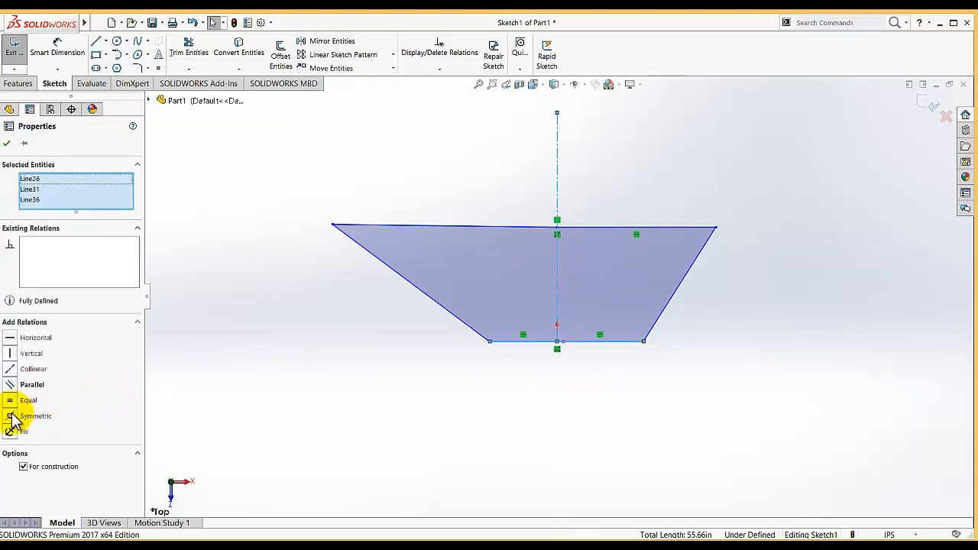
pyautogui.click(11, 417)
# Step: Add a Symmetric relation between the new profile's left and right slanted sides about the vertical centerline
pyautogui.click(390, 314)
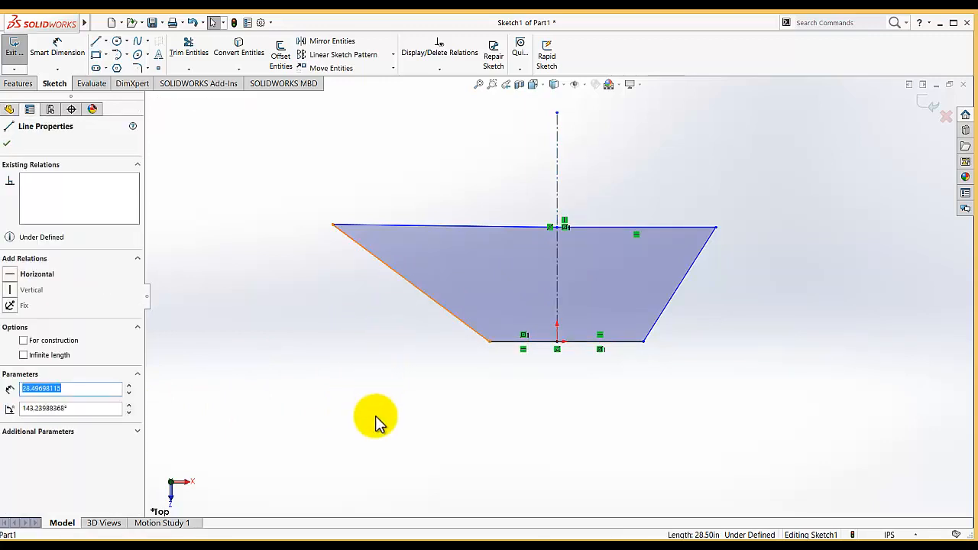
pyautogui.keyDown('ctrl'); pyautogui.click(676, 302); pyautogui.keyUp('ctrl')
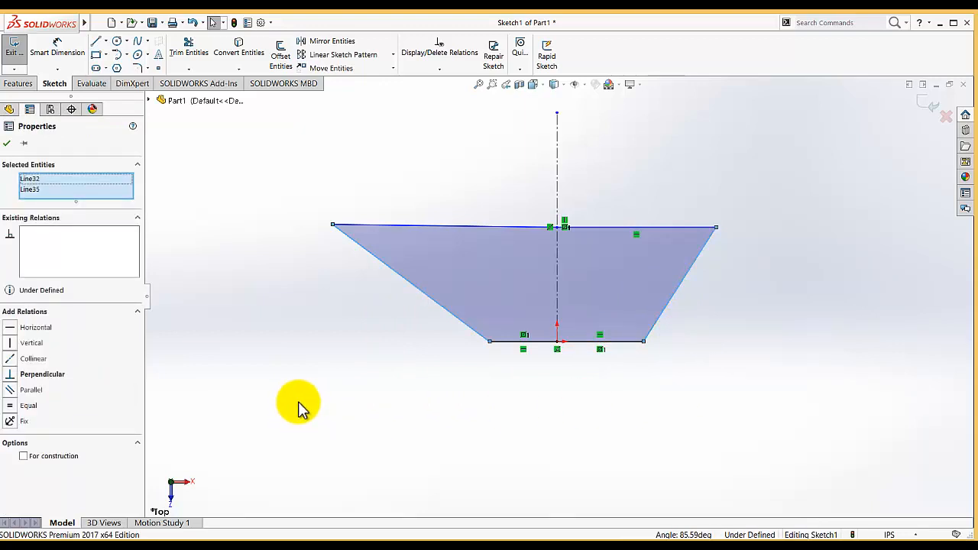
pyautogui.keyDown('ctrl'); pyautogui.click(557, 249); pyautogui.keyUp('ctrl')
pyautogui.click(13, 418)
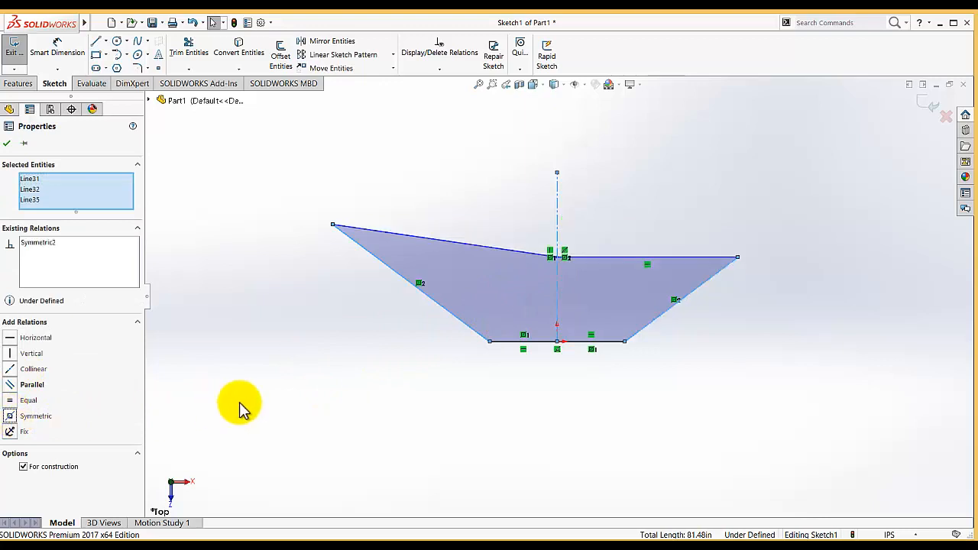
# Step: Add a Symmetric relation between the two top lines about the vertical centerline, and move the profile's upper-left corner inward and down
pyautogui.click(240, 406)
pyautogui.click(419, 242)
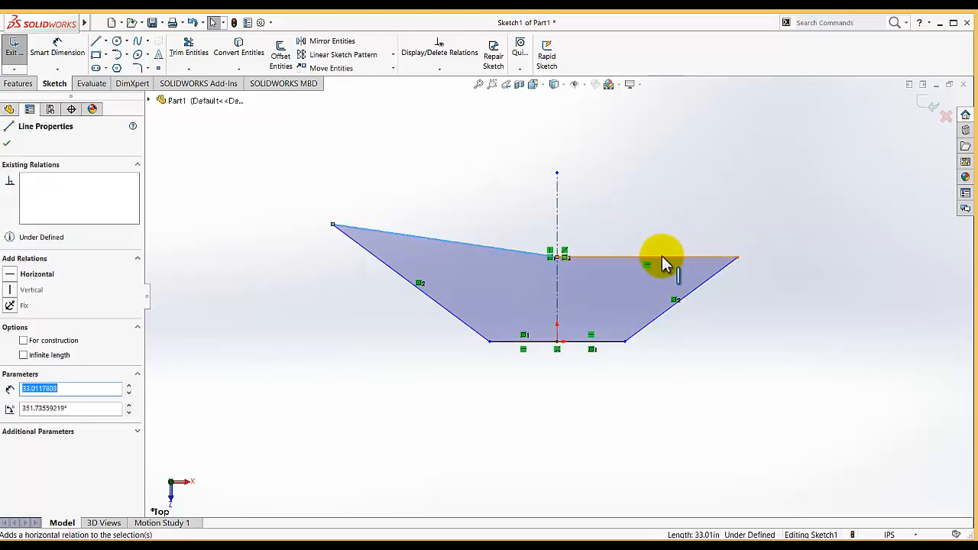
pyautogui.keyDown('ctrl'); pyautogui.click(661, 258); pyautogui.keyUp('ctrl')
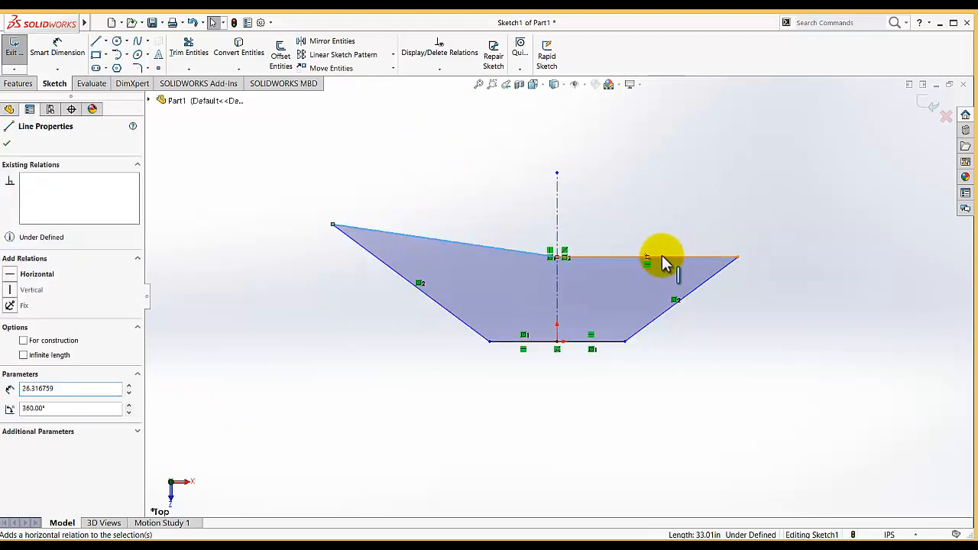
pyautogui.keyDown('ctrl'); pyautogui.click(557, 211); pyautogui.keyUp('ctrl')
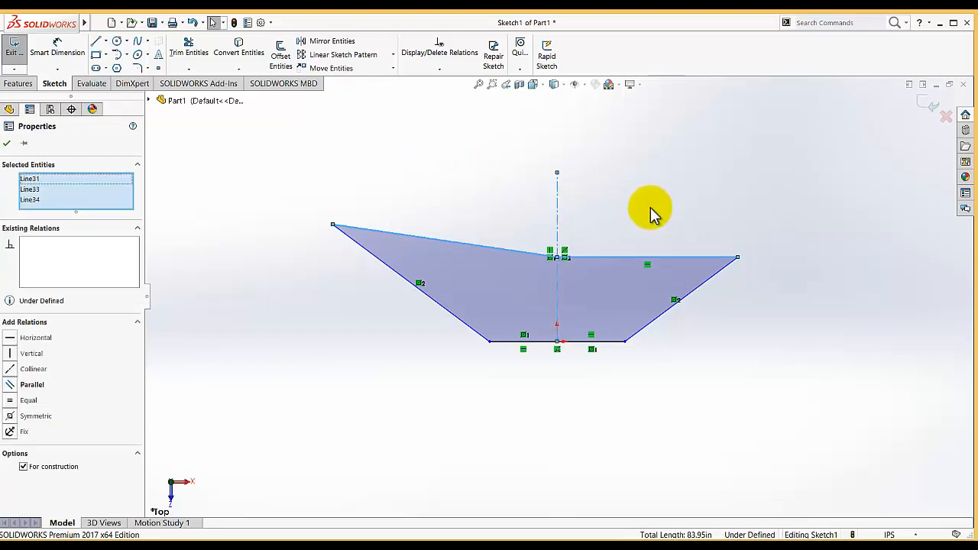
pyautogui.click(13, 418)
pyautogui.click(387, 380)
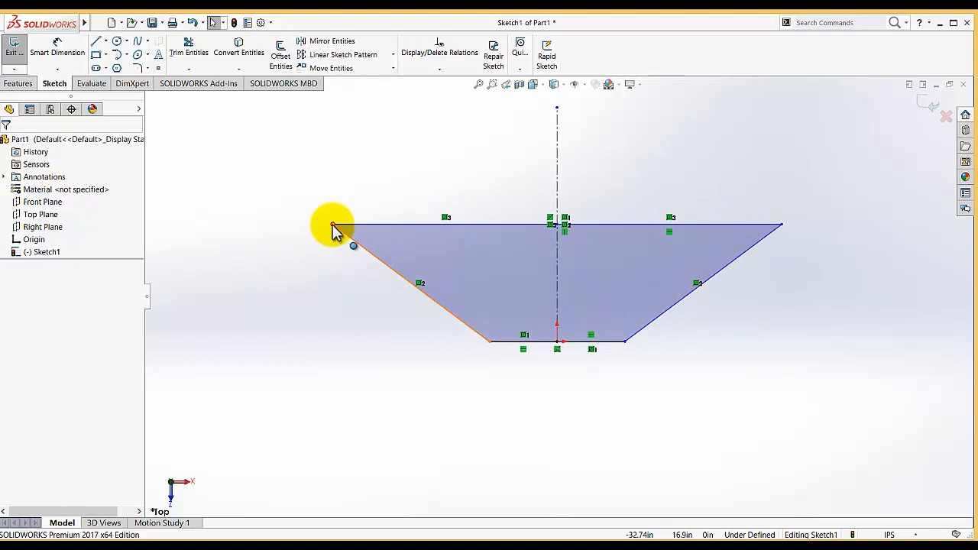
pyautogui.moveTo(340, 228); pyautogui.dragTo(443, 254)
pyautogui.click(343, 279)
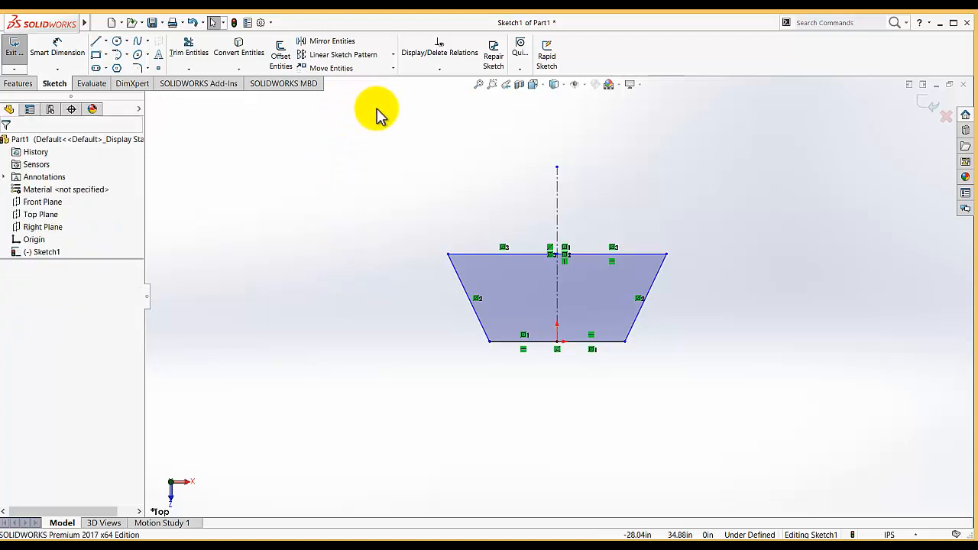
pyautogui.click(433, 73)
pyautogui.click(431, 96)
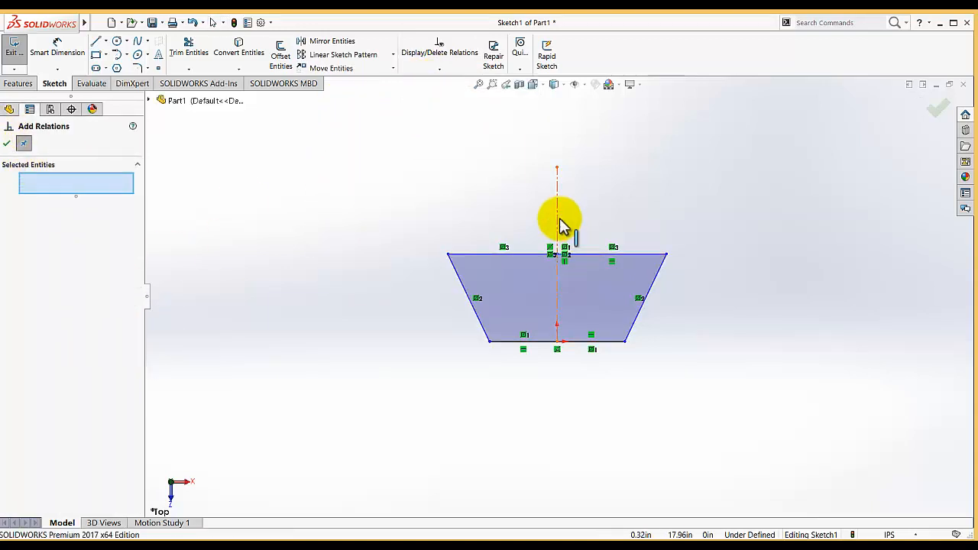
pyautogui.click(539, 253)
pyautogui.click(8, 143)
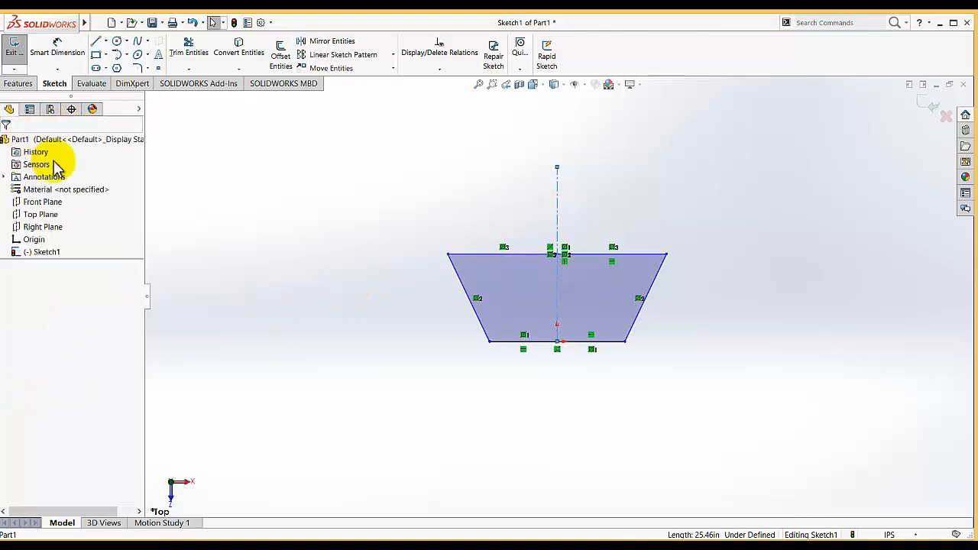
# Step: Check which relations are offered for the left and right slanted sides when the centerline is not selected
pyautogui.click(458, 271)
pyautogui.click(433, 291)
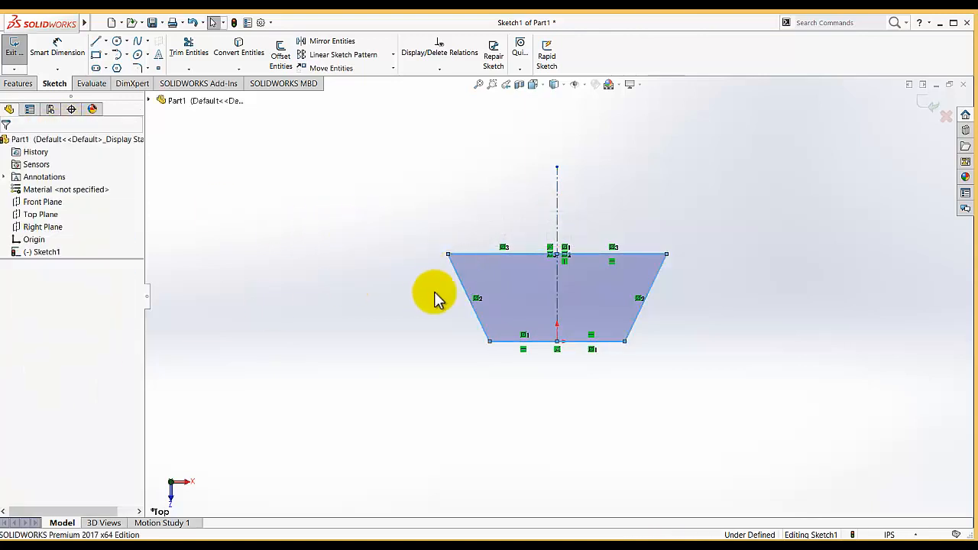
pyautogui.click(457, 280)
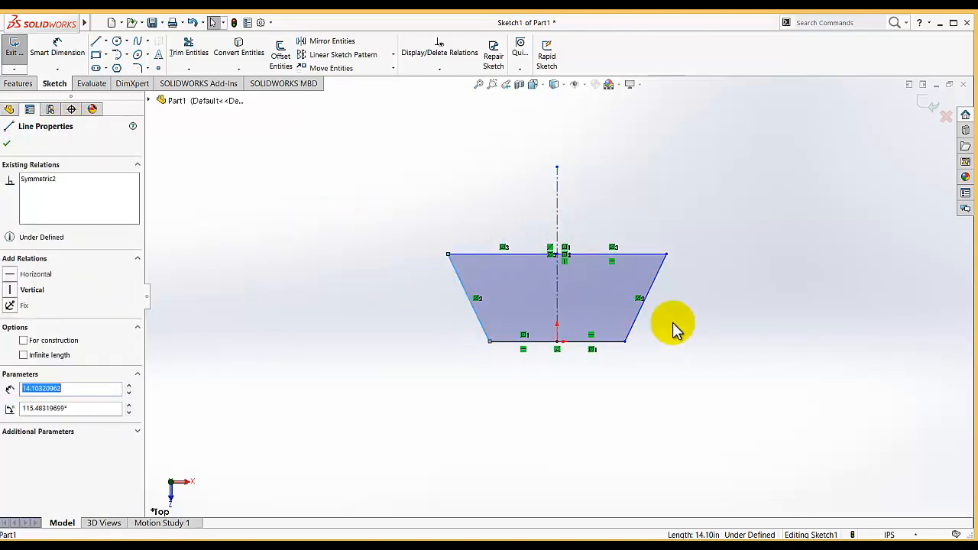
pyautogui.keyDown('ctrl'); pyautogui.click(651, 287); pyautogui.keyUp('ctrl')
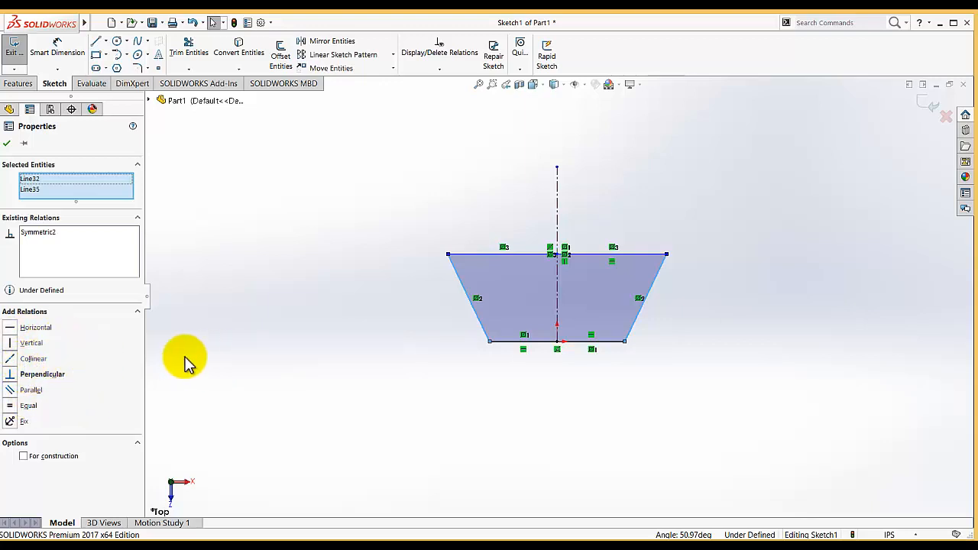
pyautogui.click(282, 264)
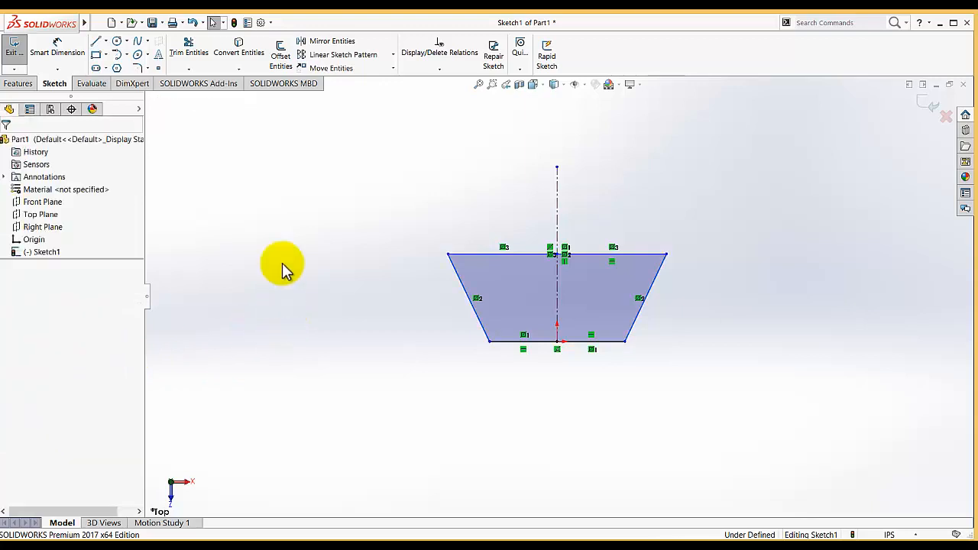
# Step: Draw a closed right triangle up and left of the trapezoid, with a horizontal base, a vertical side about 9.9 in and a hypotenuse about 23 in
pyautogui.click(99, 42)
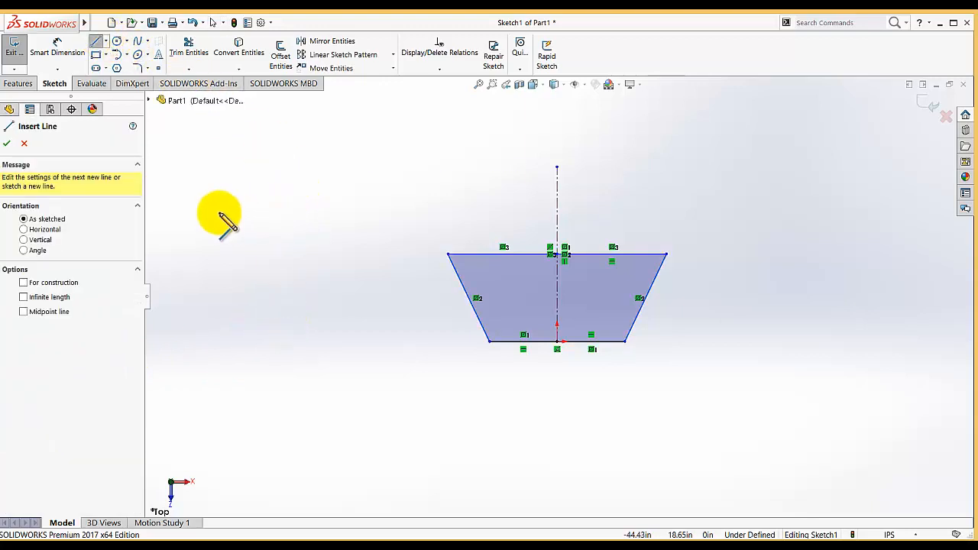
pyautogui.click(201, 190)
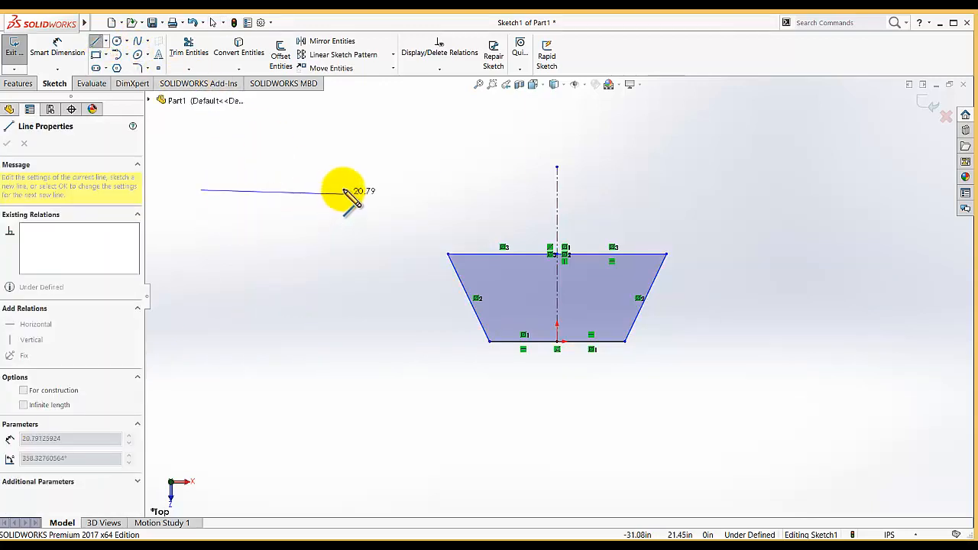
pyautogui.click(342, 189)
pyautogui.click(343, 122)
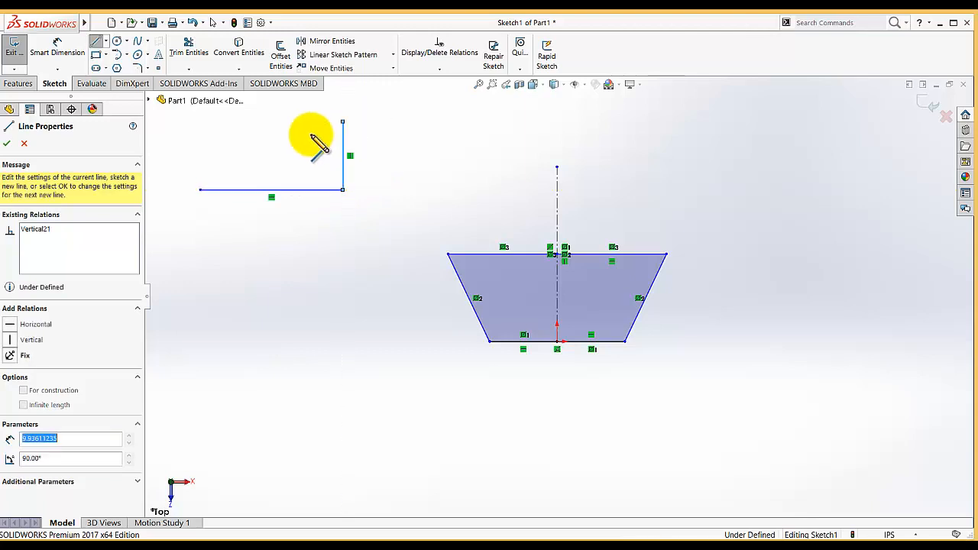
pyautogui.click(200, 190)
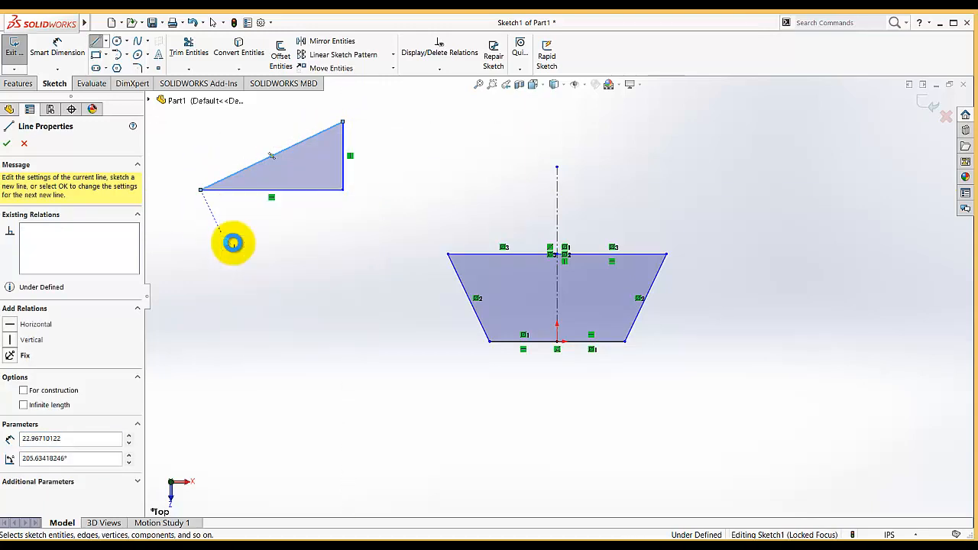
pyautogui.press('Escape')
# Step: Draw a closed rectangle about 15.5 in wide from four lines to the right of the triangle, level with its base
pyautogui.click(97, 43)
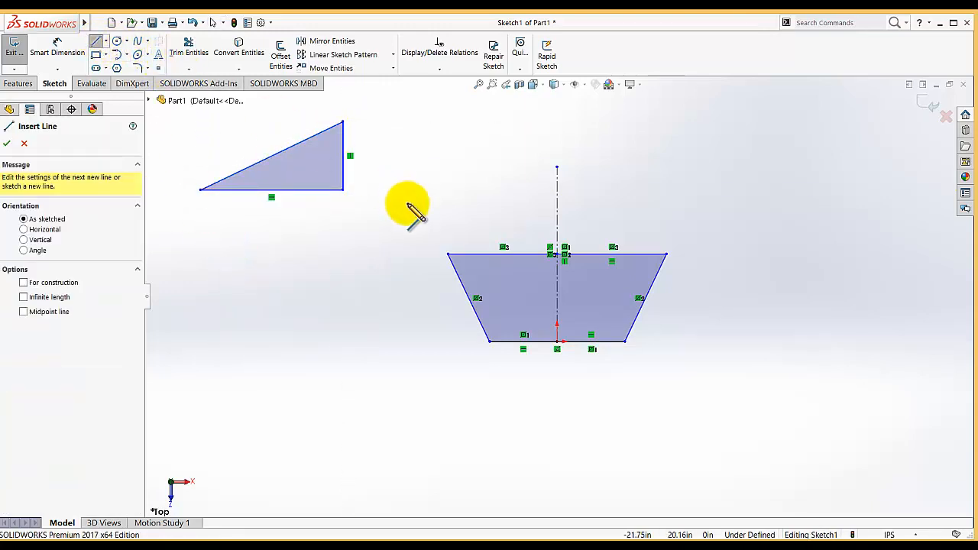
pyautogui.click(400, 190)
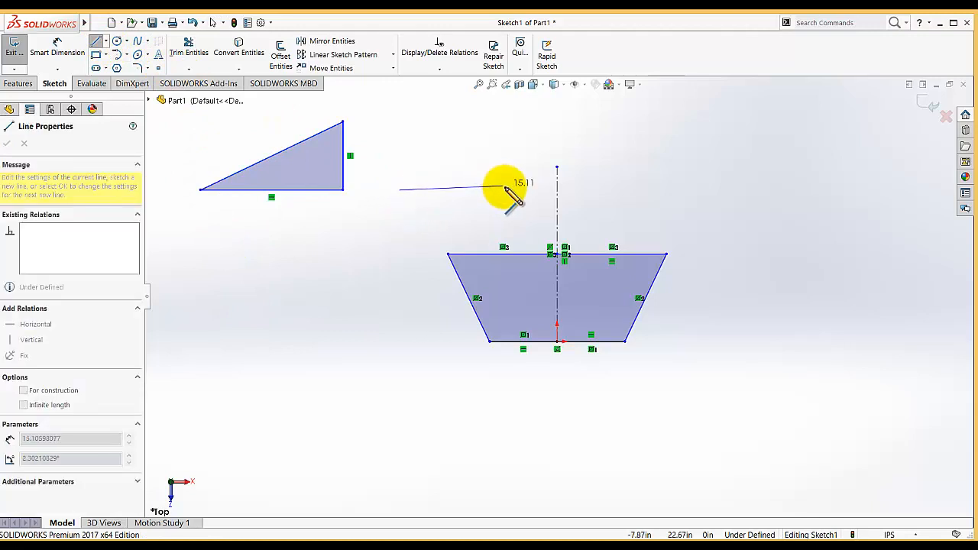
pyautogui.click(505, 190)
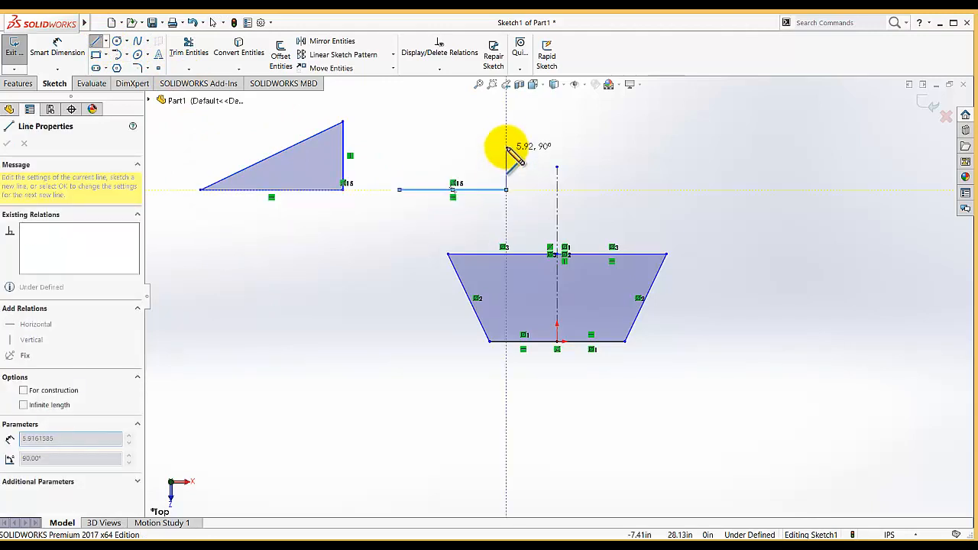
pyautogui.click(506, 128)
pyautogui.click(399, 127)
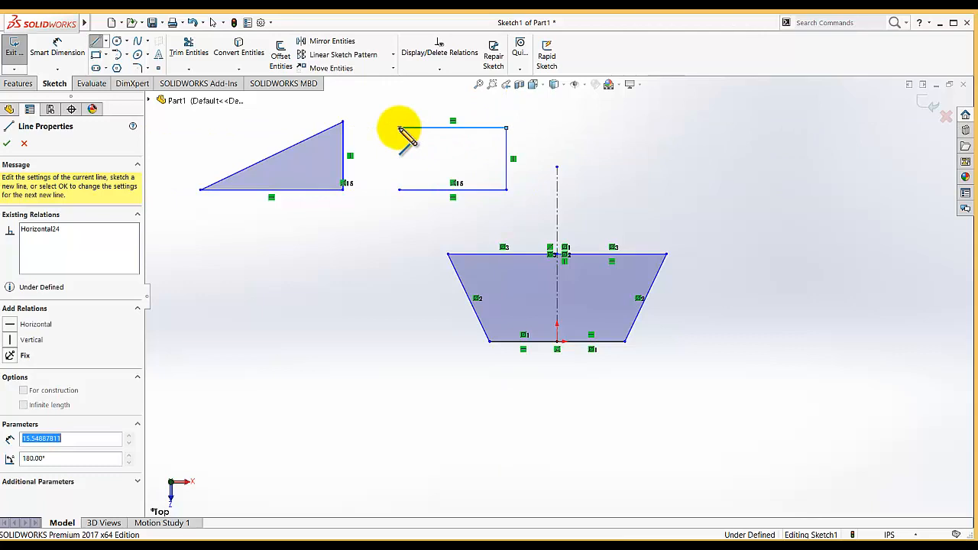
pyautogui.click(400, 189)
pyautogui.rightClick(401, 193)
pyautogui.click(405, 220)
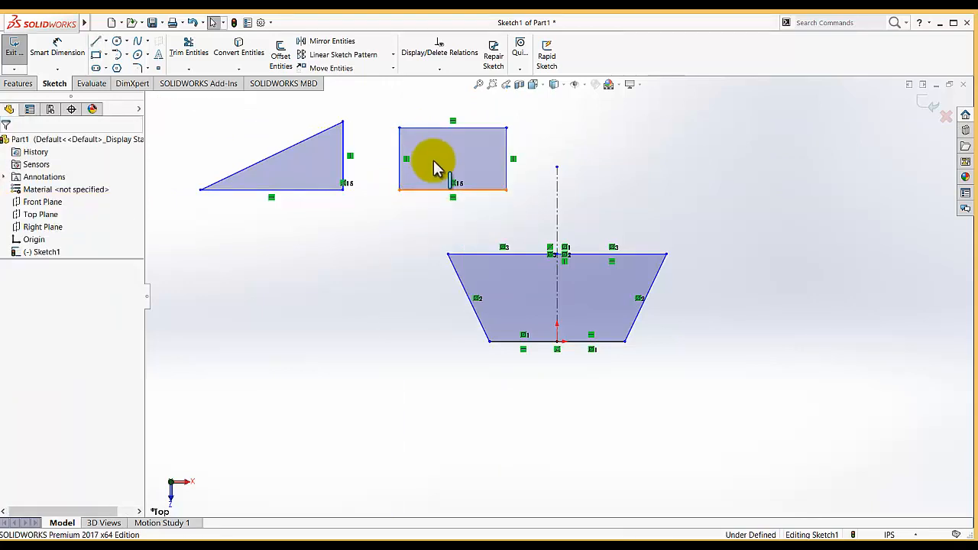
# Step: Delete all four lines of the rectangle beside the triangle
pyautogui.click(433, 190)
pyautogui.click(438, 217)
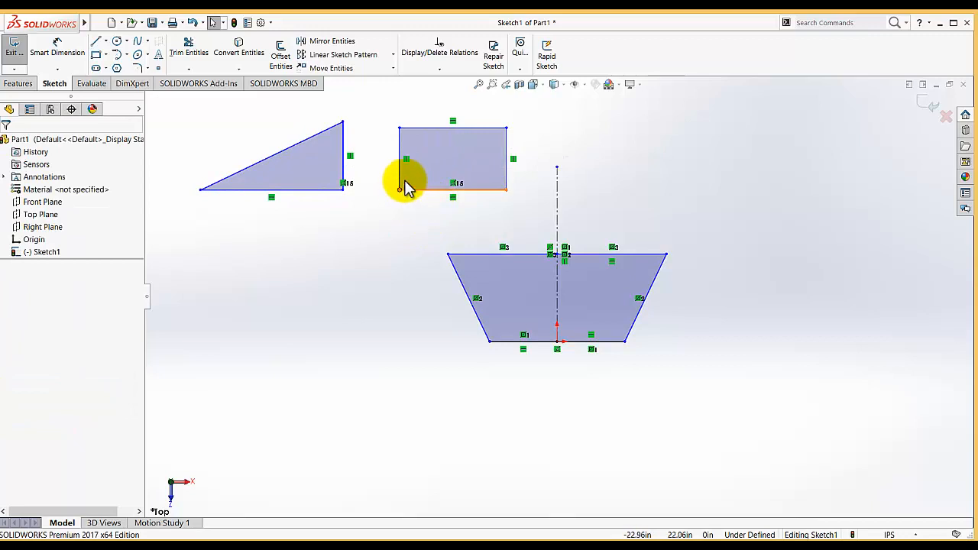
pyautogui.moveTo(386, 118); pyautogui.dragTo(532, 214)
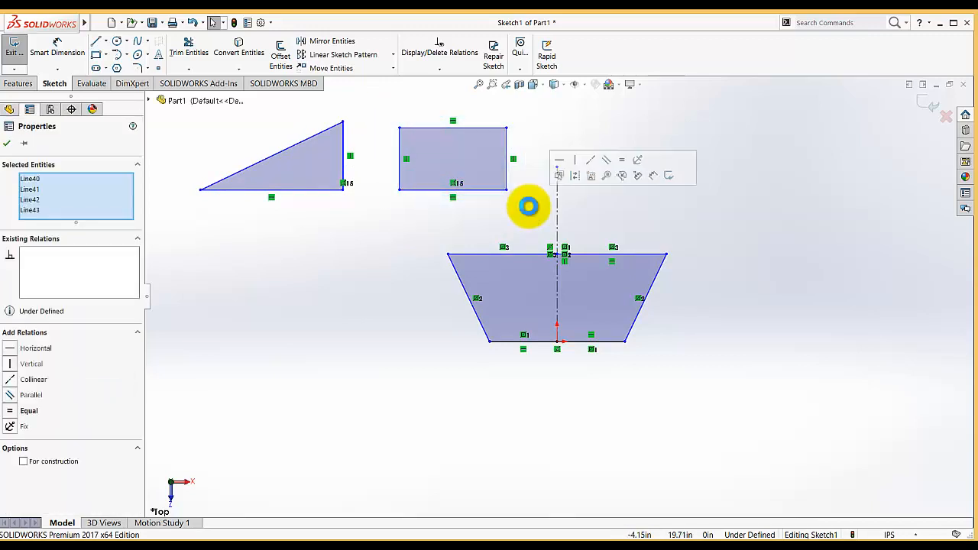
pyautogui.press('Delete')
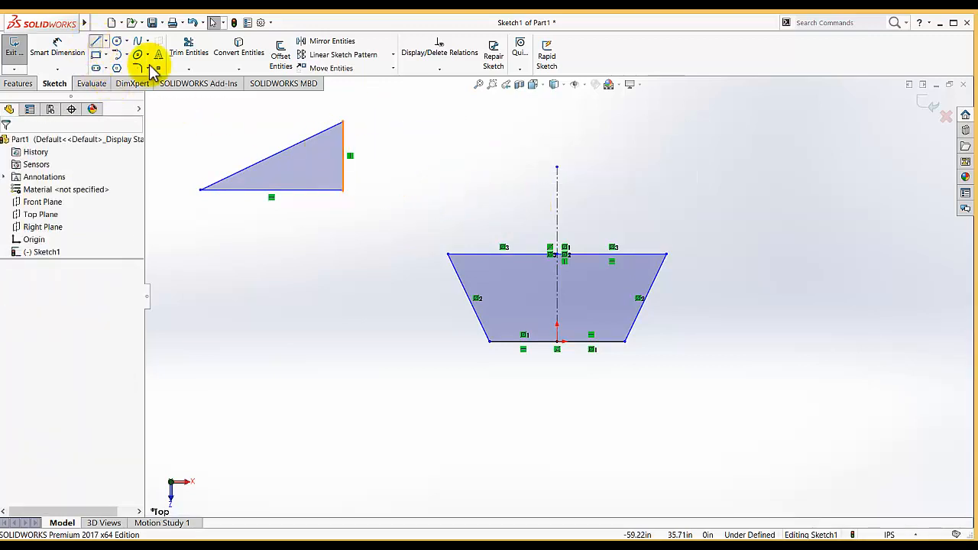
# Step: Draw a closed four-sided profile right of the triangle, with a vertical left side about 8.2 in, horizontal top and slanted bottom about 7.3 in
pyautogui.press('l')
pyautogui.click(397, 144)
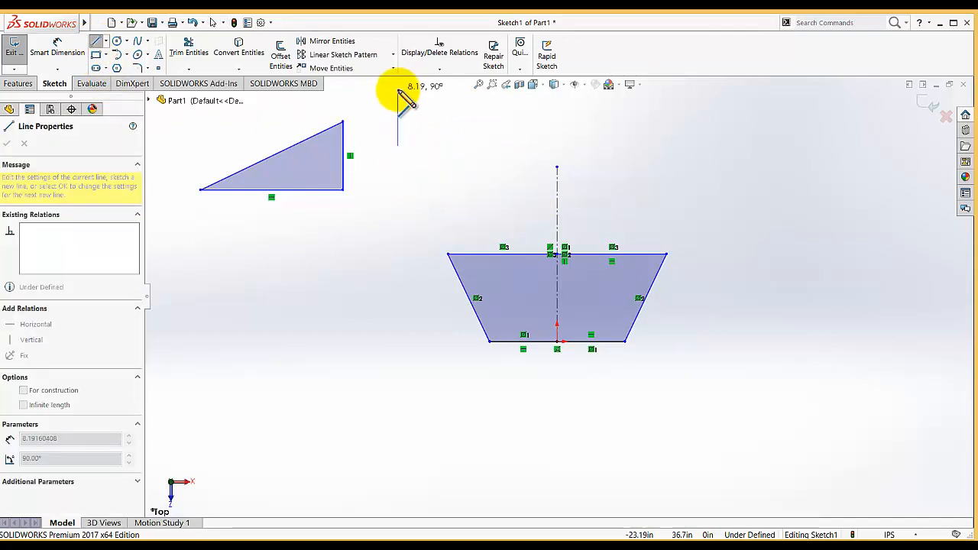
pyautogui.click(397, 89)
pyautogui.click(471, 89)
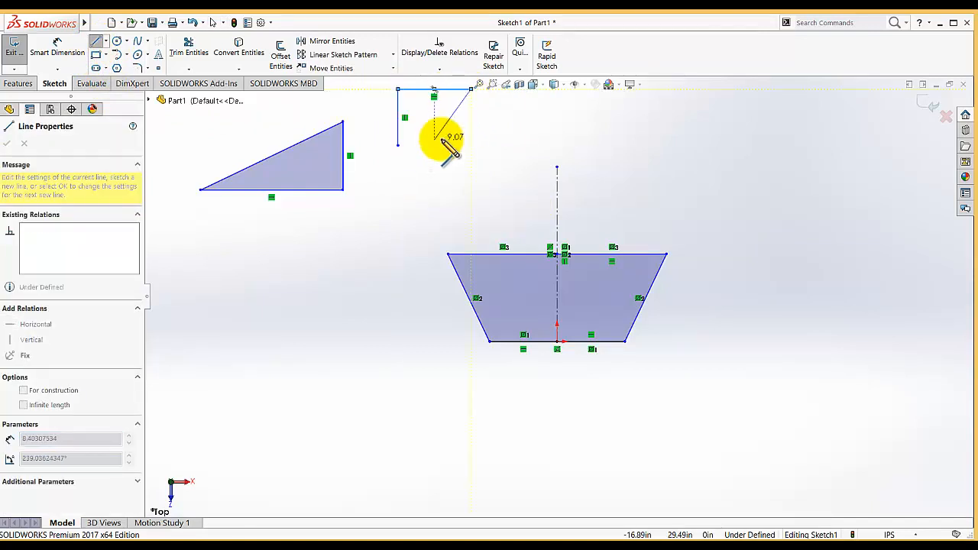
pyautogui.click(448, 139)
pyautogui.click(397, 144)
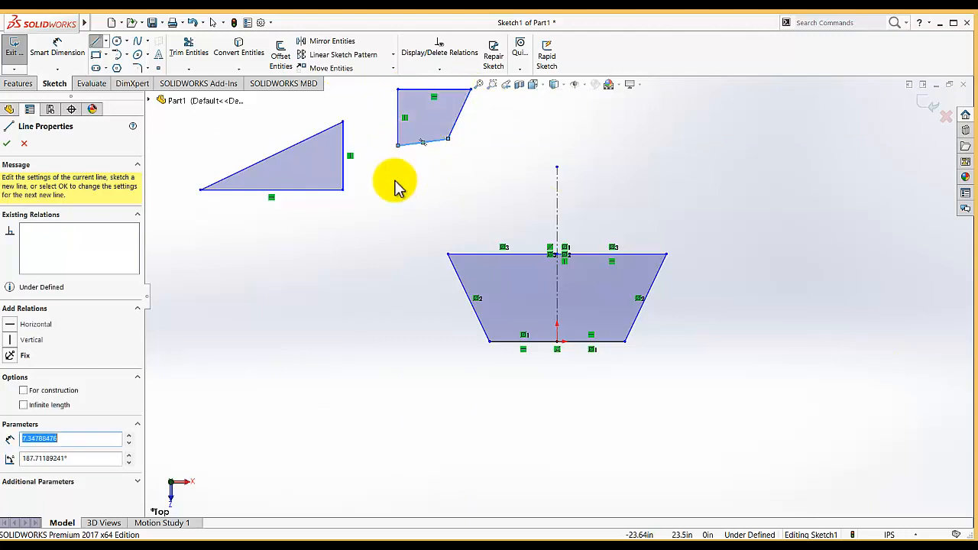
pyautogui.press('Escape')
# Step: Add a Horizontal relation to the slanted bottom line of the small four-sided profile
pyautogui.click(421, 143)
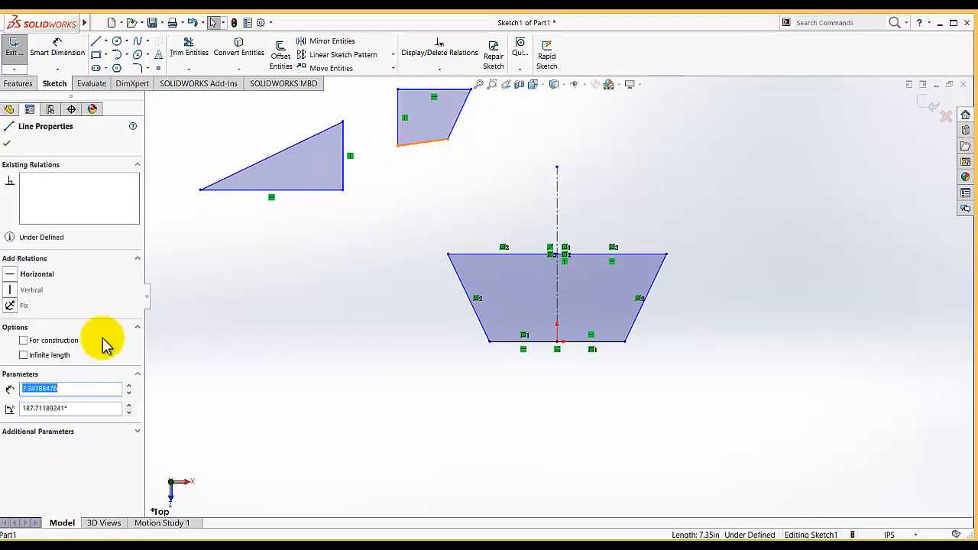
pyautogui.click(17, 277)
pyautogui.click(253, 263)
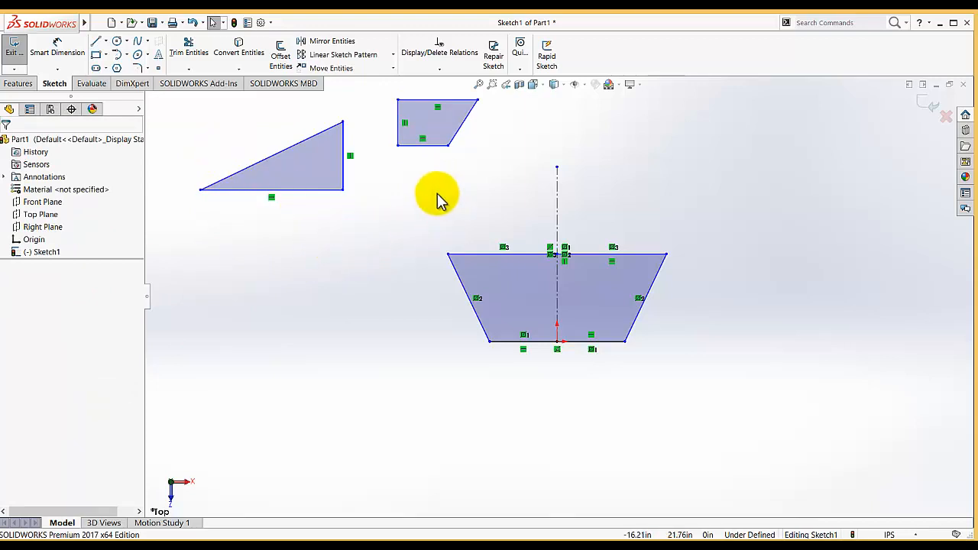
# Step: Draw a single horizontal line above and to the right of the trapezoid's centerline
pyautogui.click(96, 41)
pyautogui.click(606, 155)
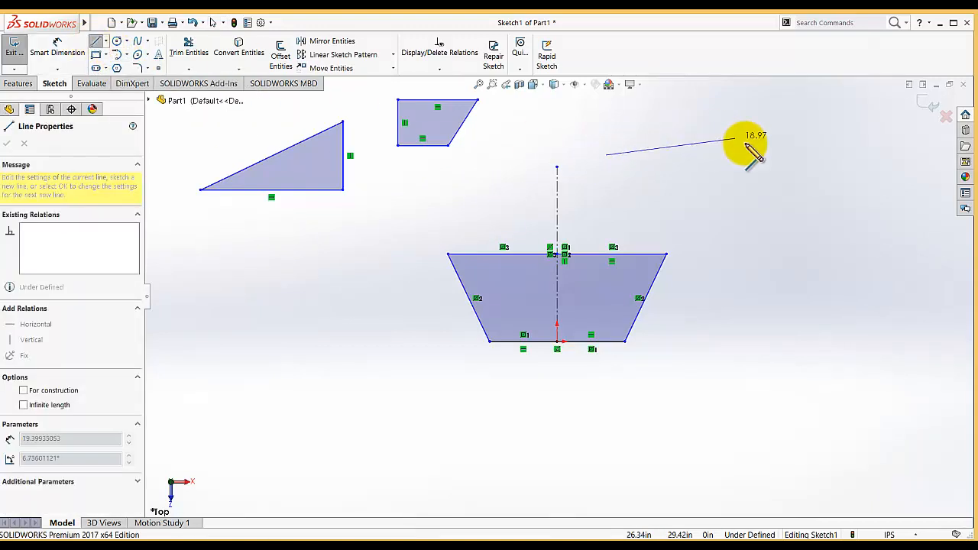
pyautogui.click(755, 155)
pyautogui.rightClick(797, 236)
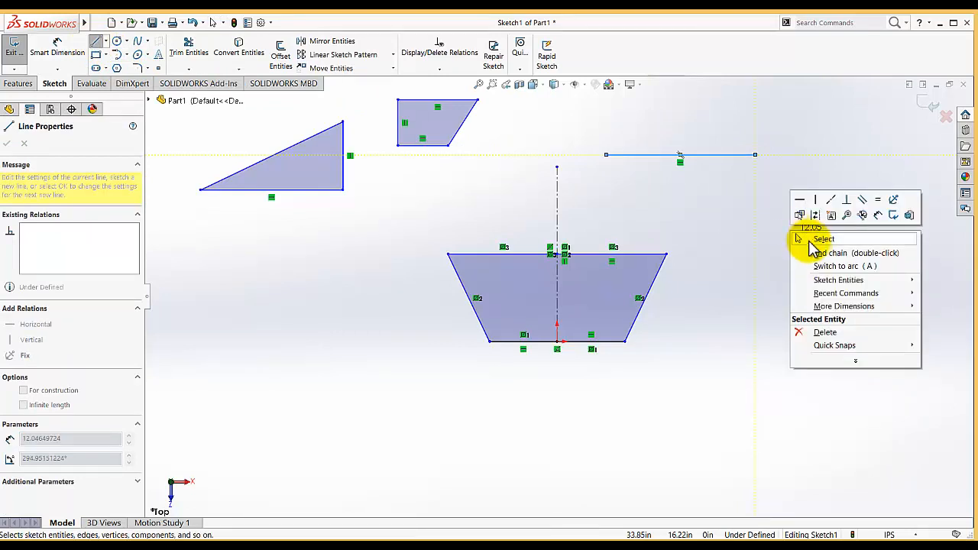
pyautogui.click(808, 238)
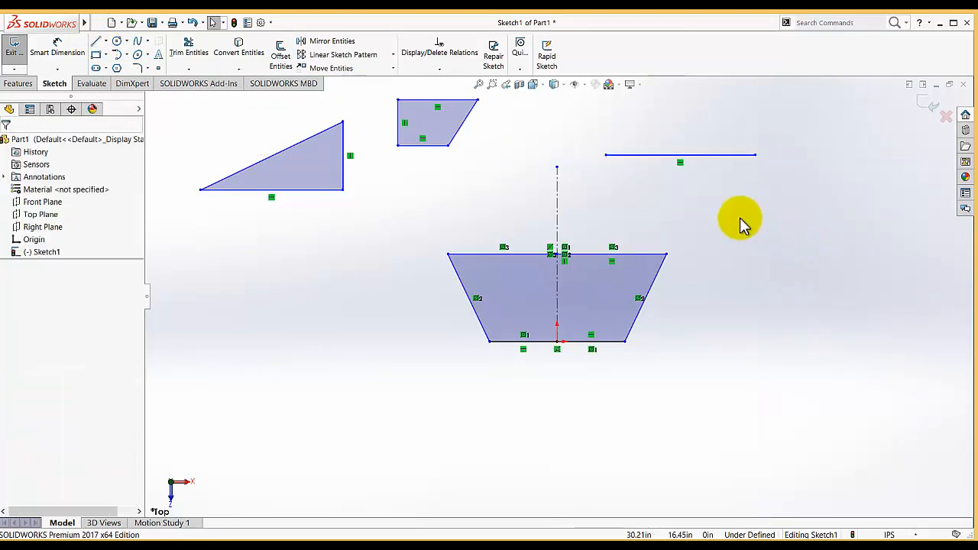
# Step: Draw a second horizontal line about 16.2 in long, starting on the first line near its right end and overlapping it, and select it
pyautogui.click(96, 43)
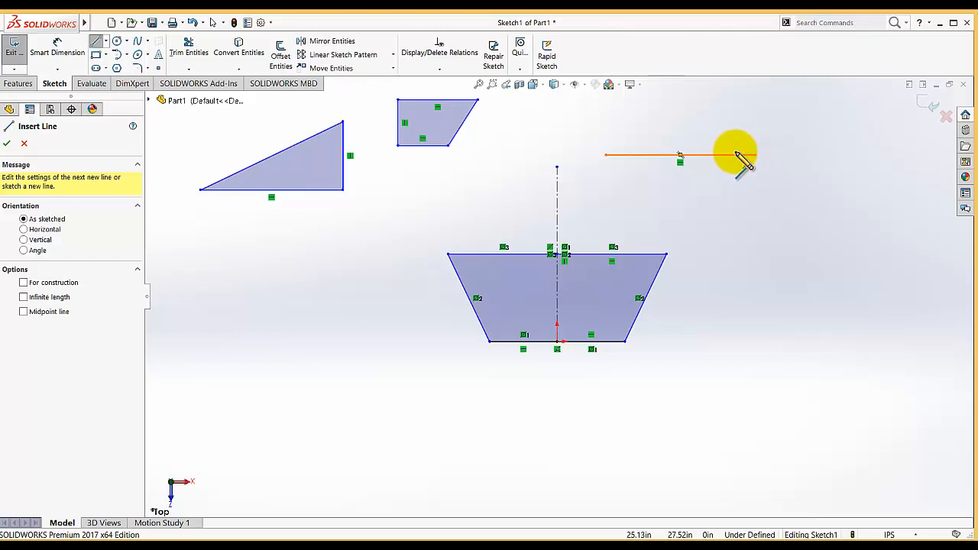
pyautogui.click(734, 155)
pyautogui.click(841, 155)
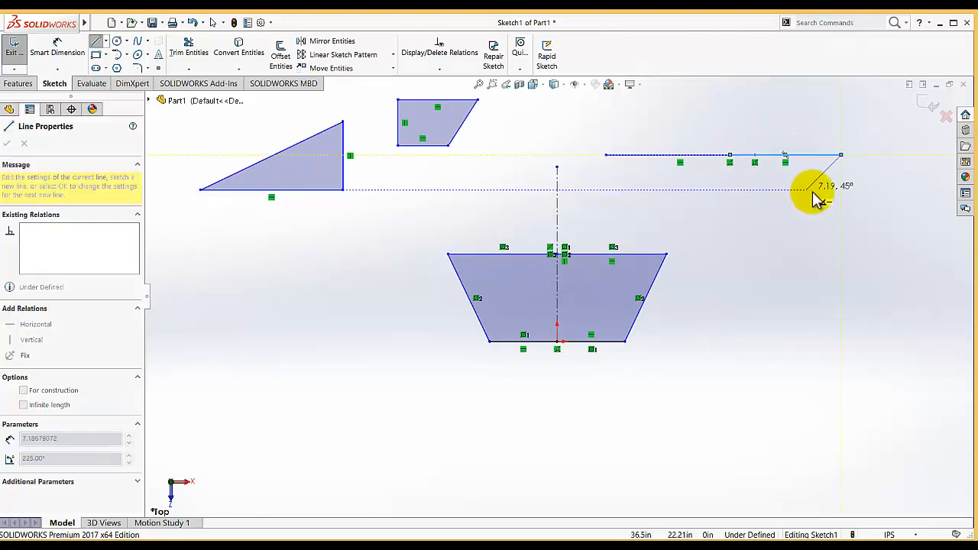
pyautogui.press('Escape')
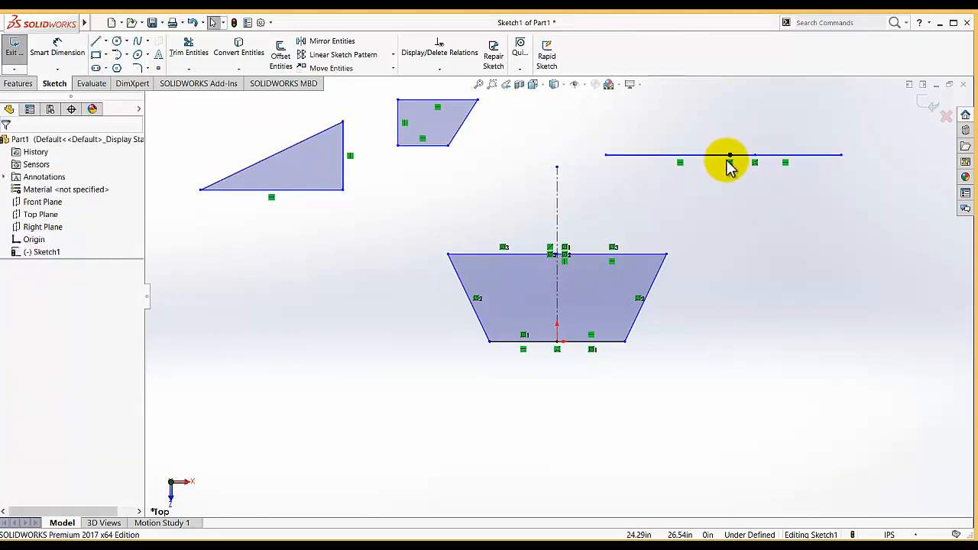
pyautogui.click(777, 160)
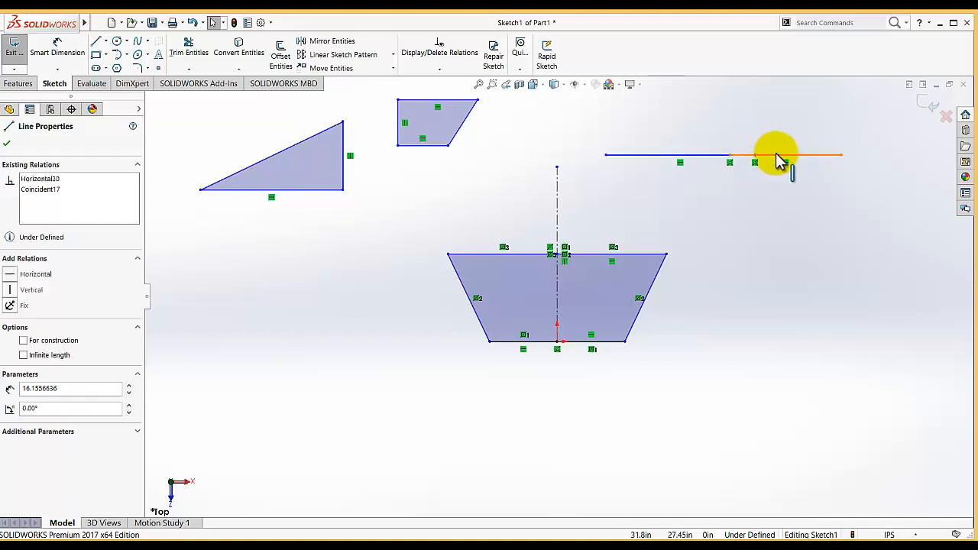
# Step: Delete the second horizontal line that overlaps the first one
pyautogui.rightClick(775, 158)
pyautogui.click(795, 304)
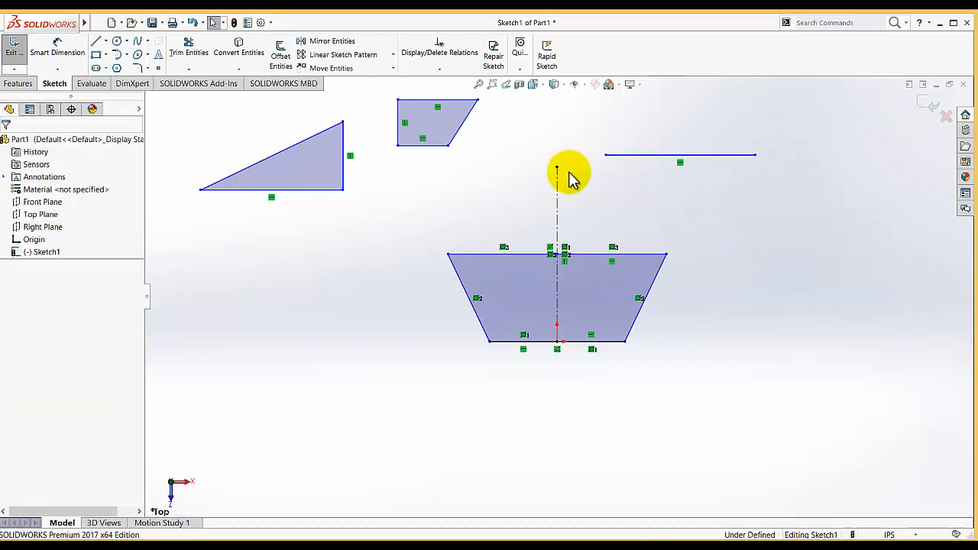
# Step: Place a sketch point on the remaining horizontal line's left half and four free points above and beyond its right end
pyautogui.click(159, 69)
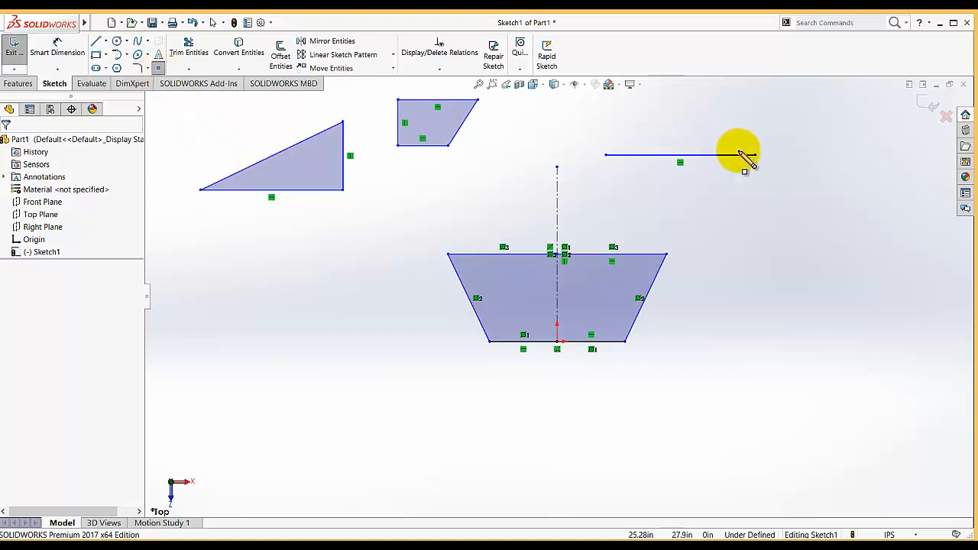
pyautogui.click(643, 155)
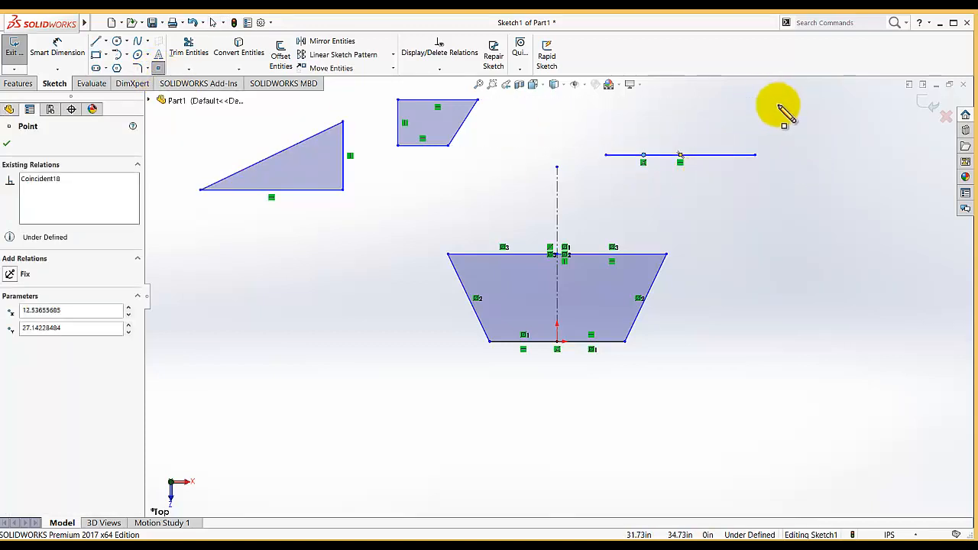
pyautogui.click(771, 128)
pyautogui.click(822, 108)
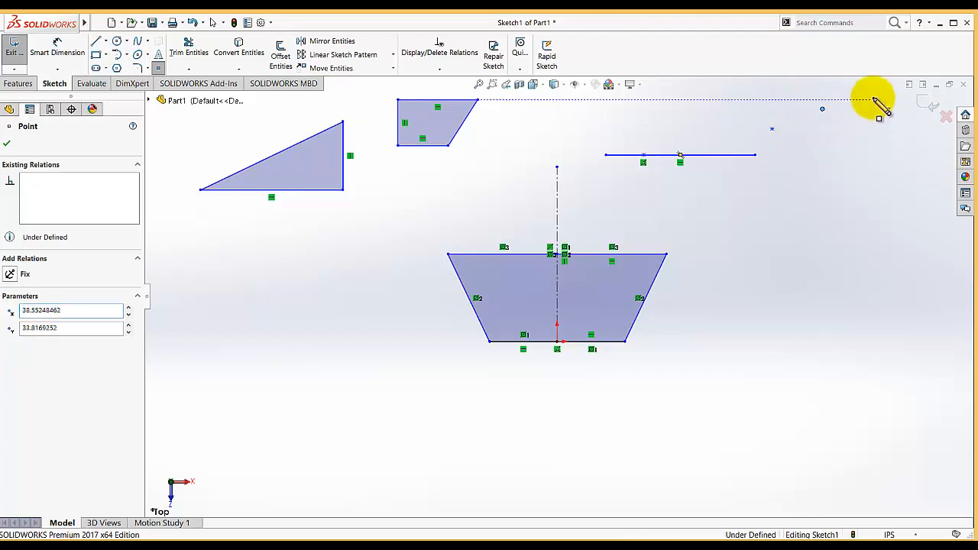
pyautogui.click(873, 100)
pyautogui.click(906, 121)
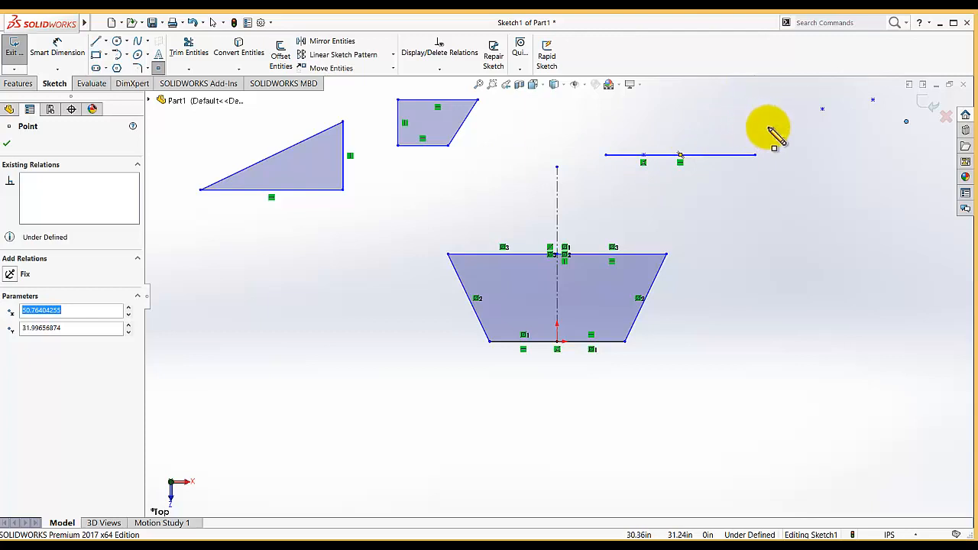
# Step: Add two points on the horizontal line's right half, two free points above it, and one above the triangle's left corner
pyautogui.click(718, 155)
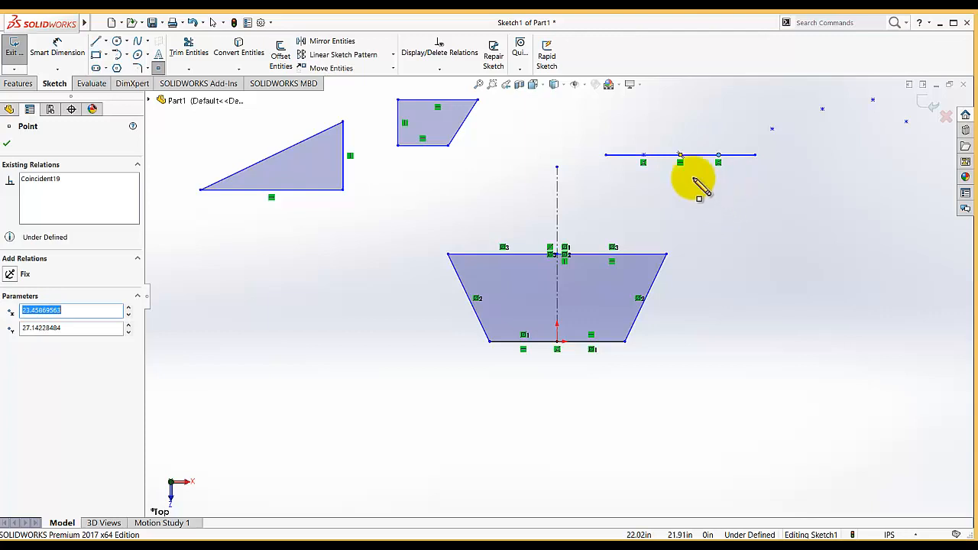
pyautogui.click(681, 121)
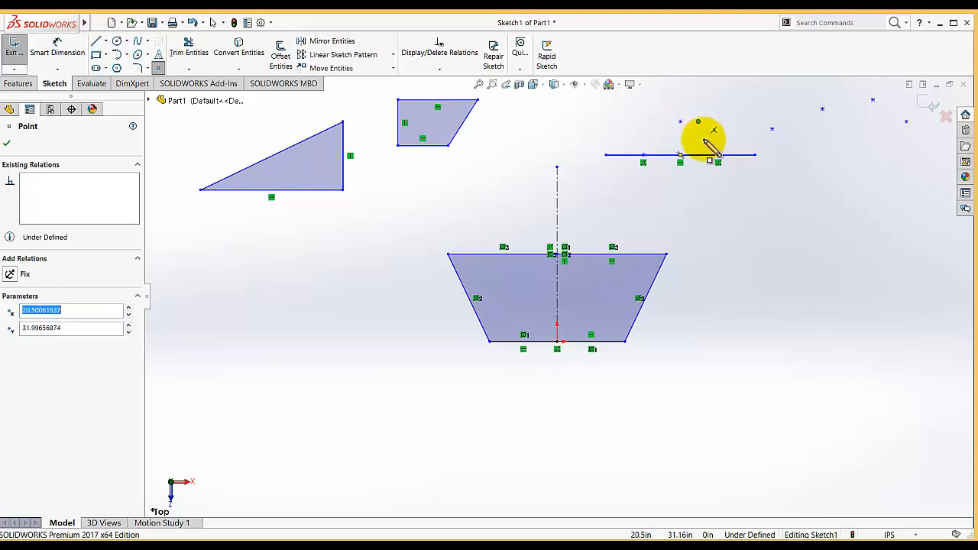
pyautogui.click(702, 155)
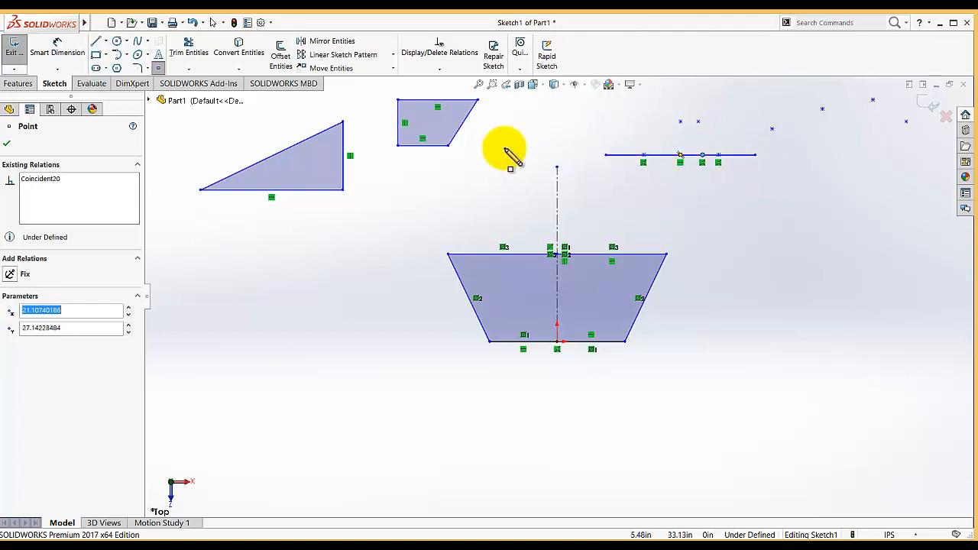
pyautogui.click(6, 144)
pyautogui.click(200, 128)
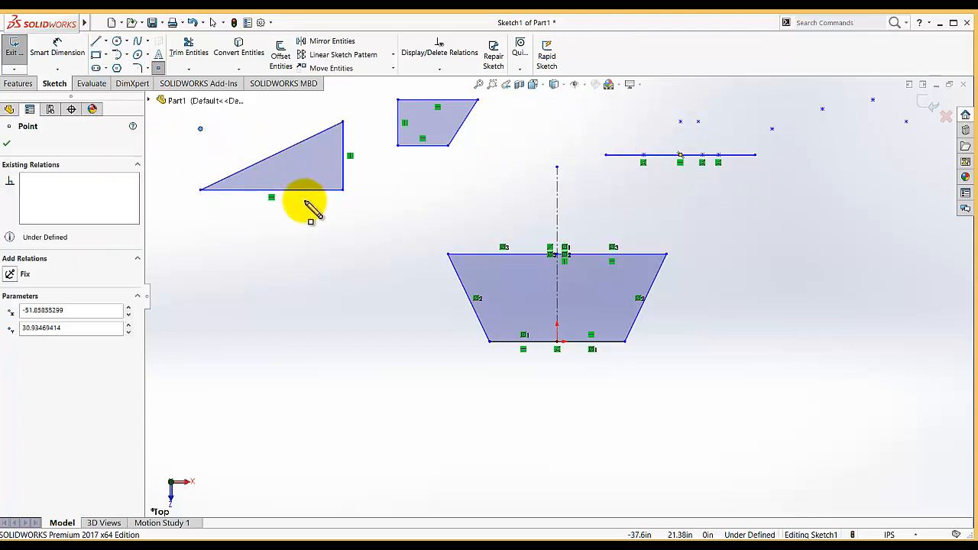
pyautogui.click(158, 68)
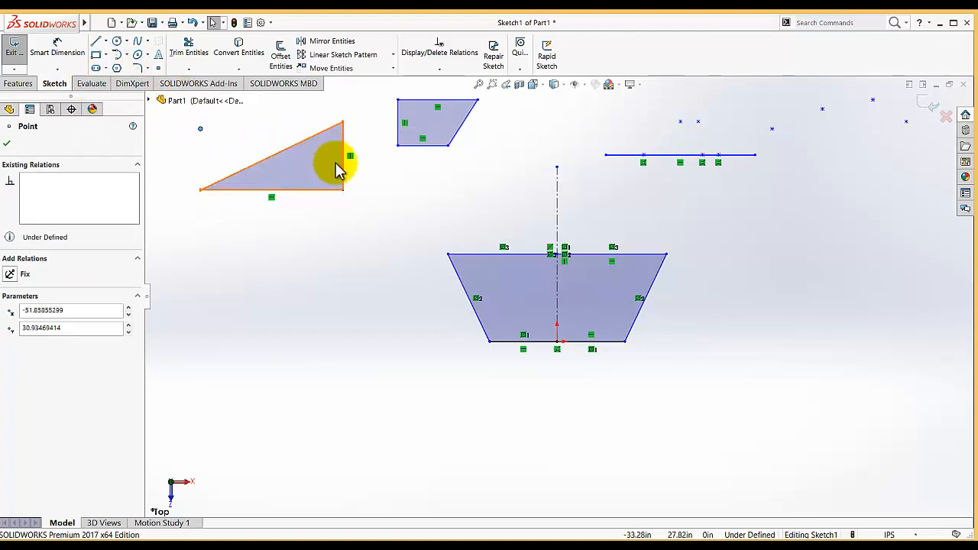
# Step: Add a Collinear relation between the small four-sided profile's bottom line and the triangle's base
pyautogui.click(413, 147)
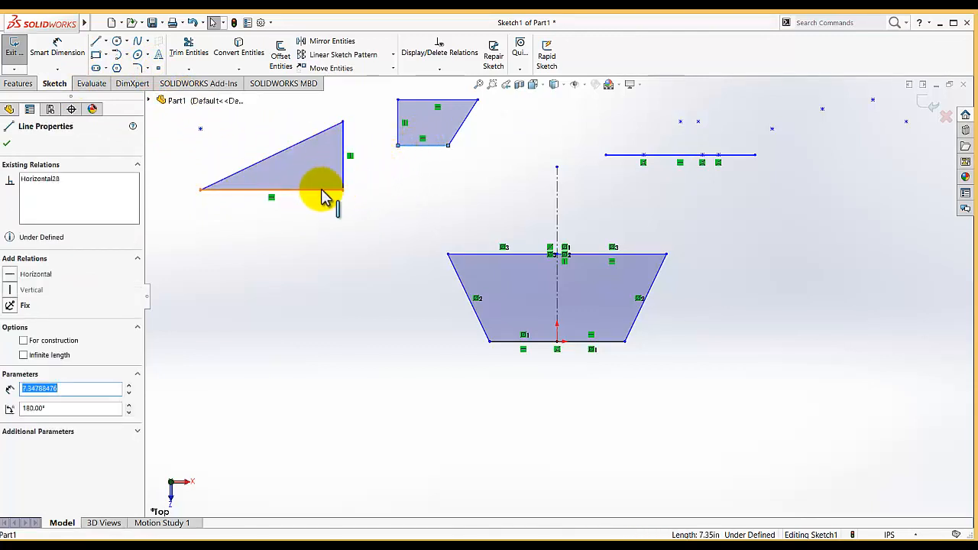
pyautogui.click(411, 162)
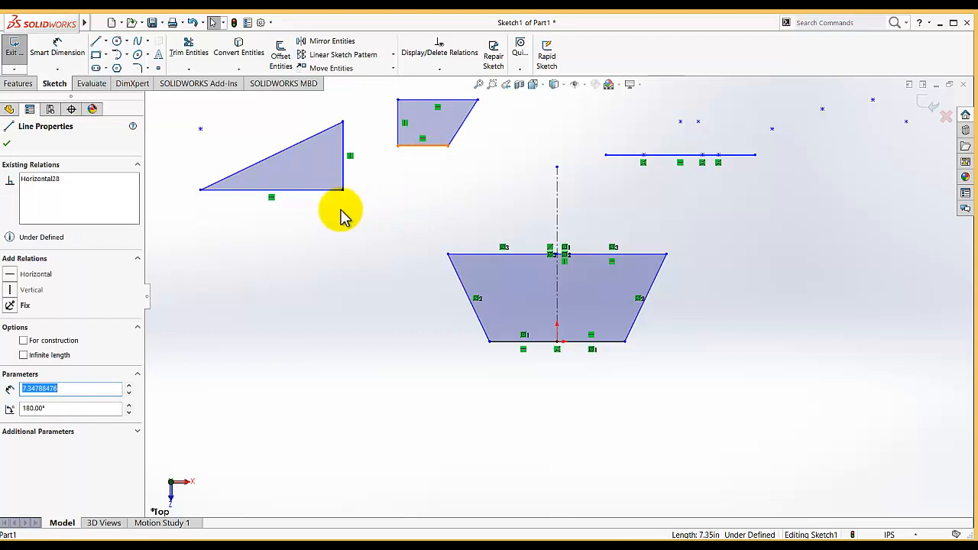
pyautogui.click(336, 189)
pyautogui.keyDown('ctrl'); pyautogui.click(342, 180); pyautogui.keyUp('ctrl')
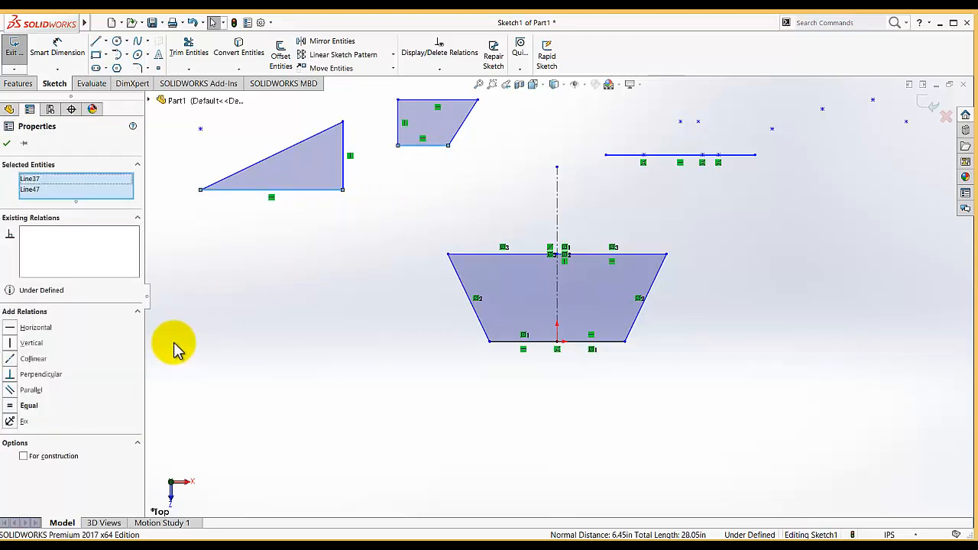
pyautogui.click(11, 359)
pyautogui.click(347, 239)
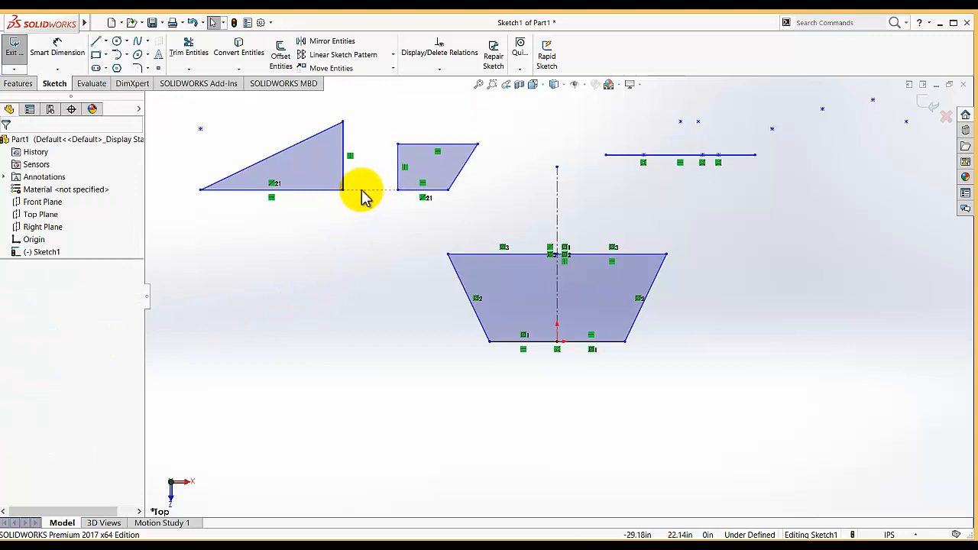
# Step: Move the four-sided profile's lower-left corner slightly up and left to test the collinear relation
pyautogui.click(406, 190)
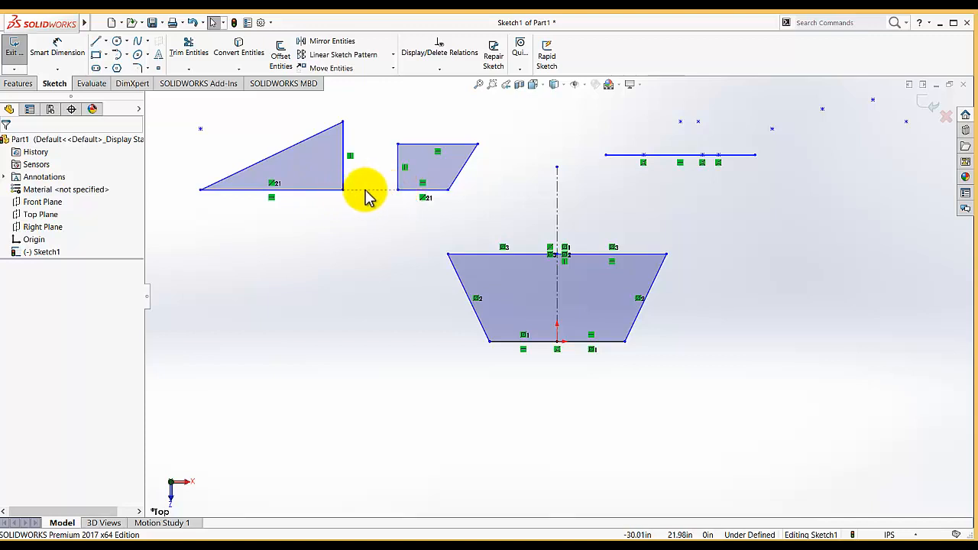
pyautogui.moveTo(398, 190)
pyautogui.mouseDown()
pyautogui.moveTo(364, 196)
pyautogui.moveTo(405, 191)
pyautogui.moveTo(400, 174)
pyautogui.moveTo(400, 248)
pyautogui.moveTo(393, 187)
pyautogui.moveTo(405, 188)
pyautogui.moveTo(406, 236)
pyautogui.moveTo(407, 185)
pyautogui.mouseUp()
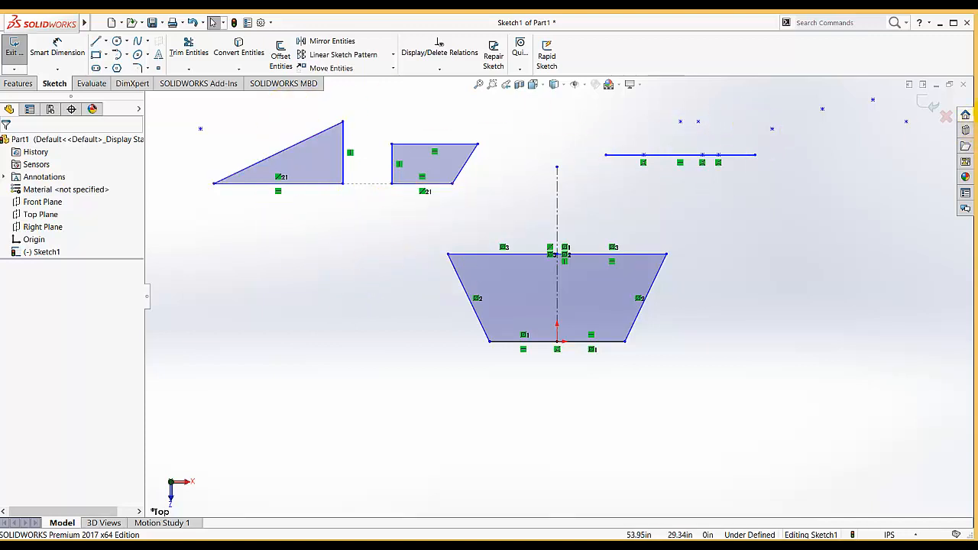
# Step: Discard the current sketch and start a new one on the Front Plane
pyautogui.click(945, 116)
pyautogui.click(557, 289)
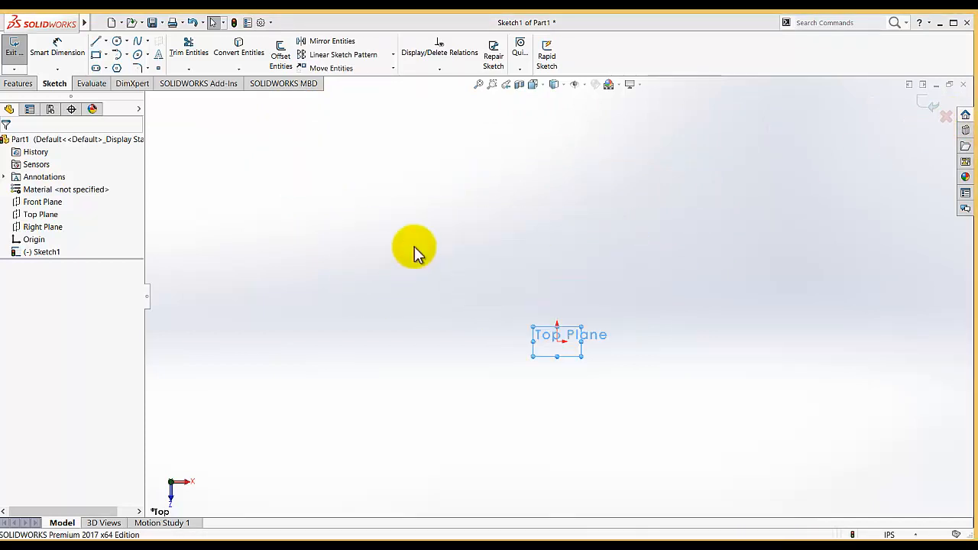
pyautogui.click(15, 46)
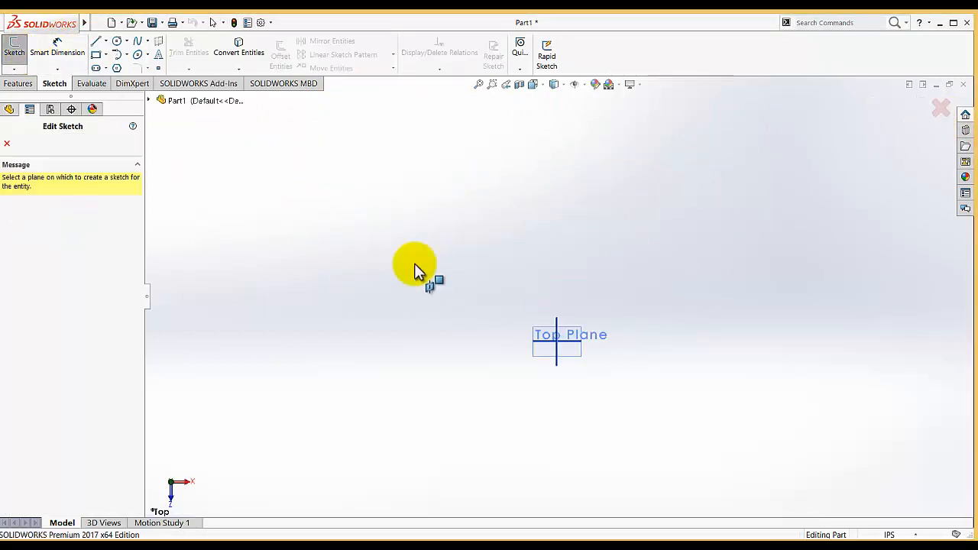
pyautogui.click(538, 342)
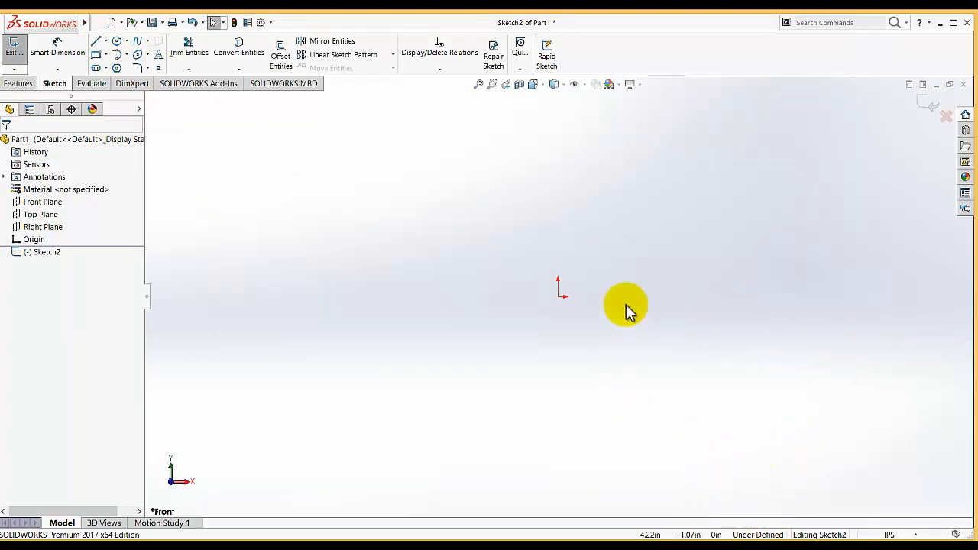
# Step: Draw a single horizontal line about 1.9 in long above the origin
pyautogui.click(95, 42)
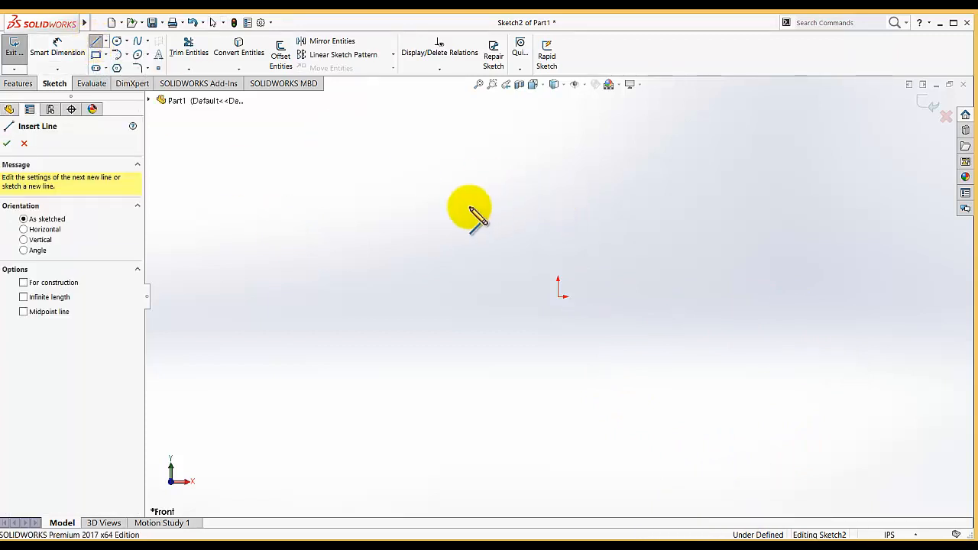
pyautogui.click(618, 180)
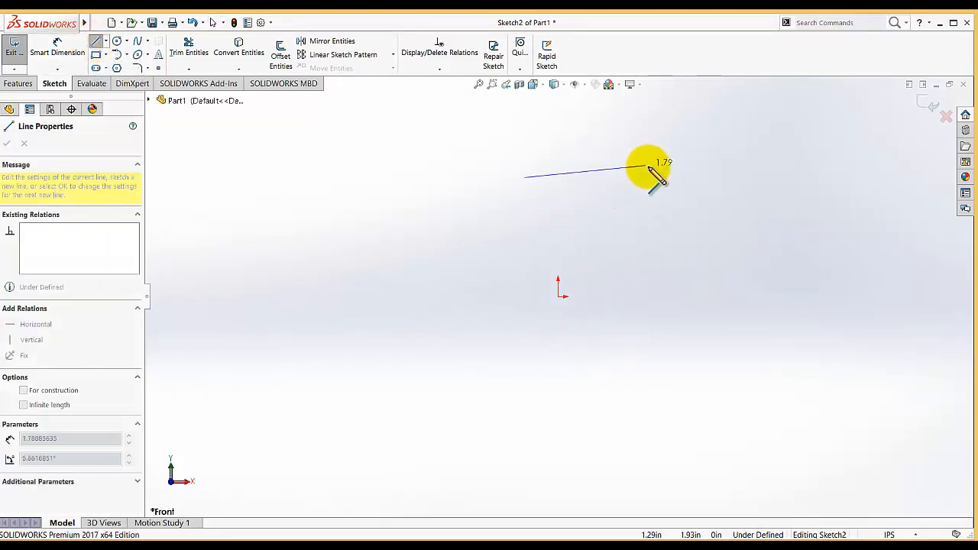
pyautogui.click(652, 177)
pyautogui.rightClick(656, 260)
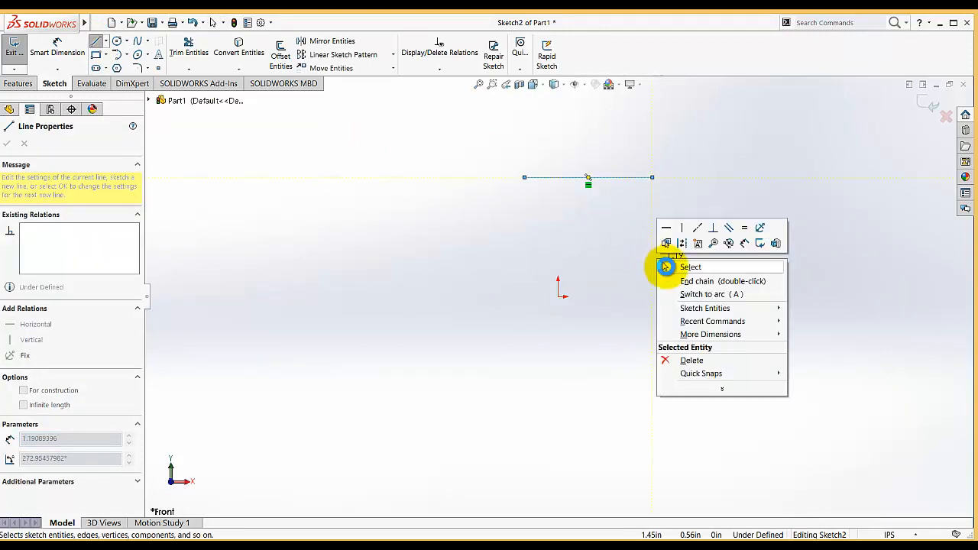
pyautogui.click(662, 267)
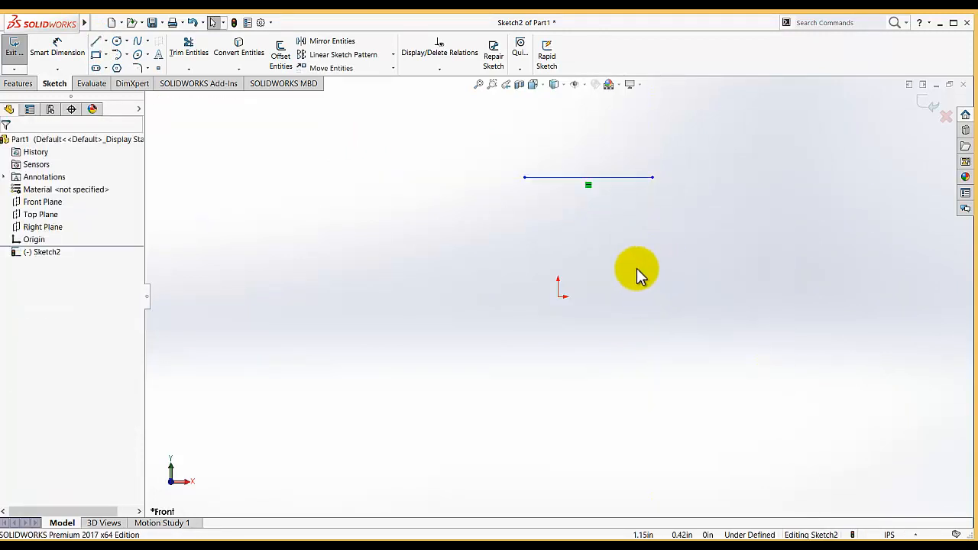
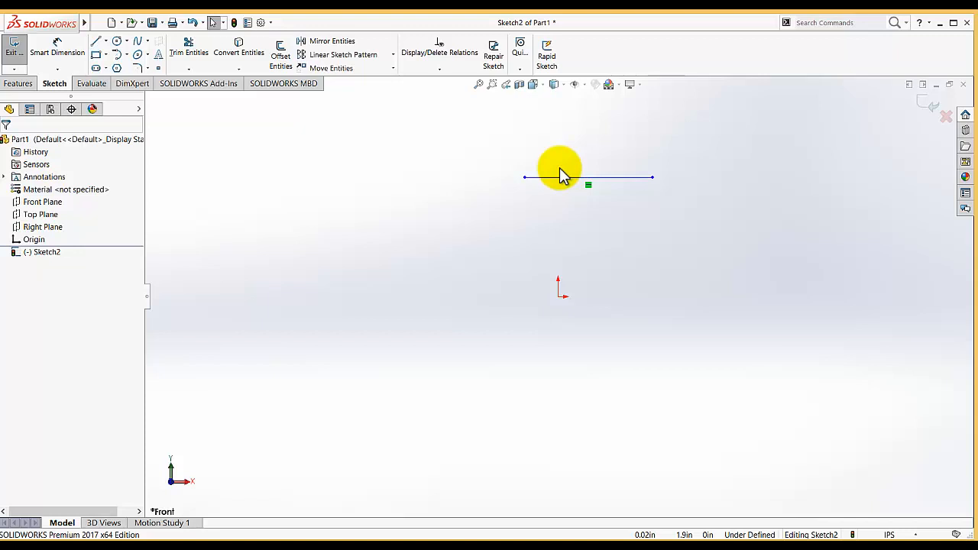
# Step: Dimension the horizontal line's length as 2 in, with the dimension text below the line
pyautogui.click(60, 49)
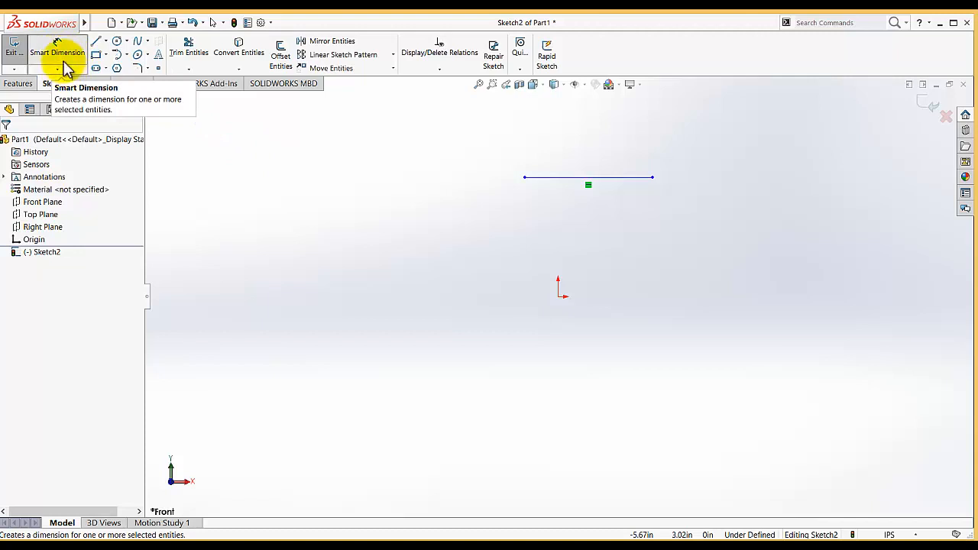
pyautogui.click(579, 178)
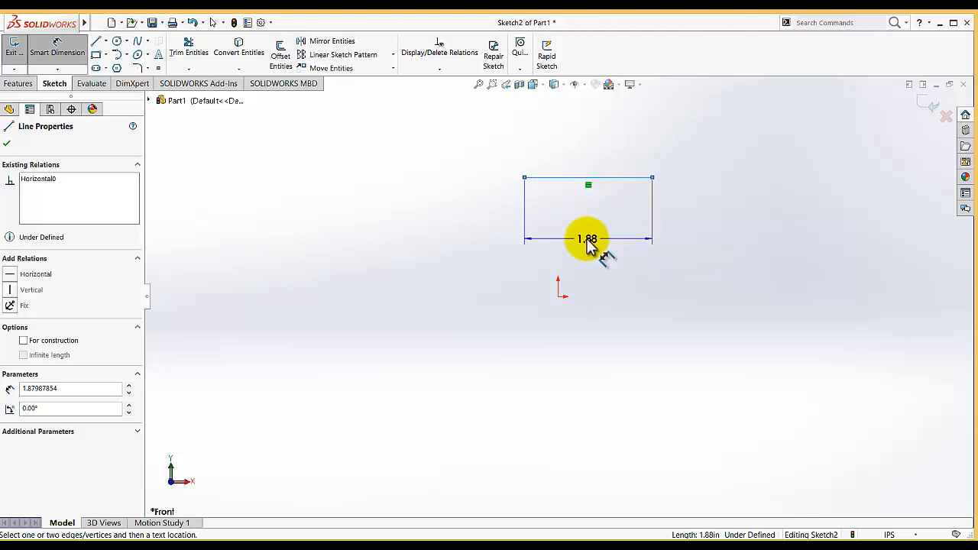
pyautogui.click(587, 240)
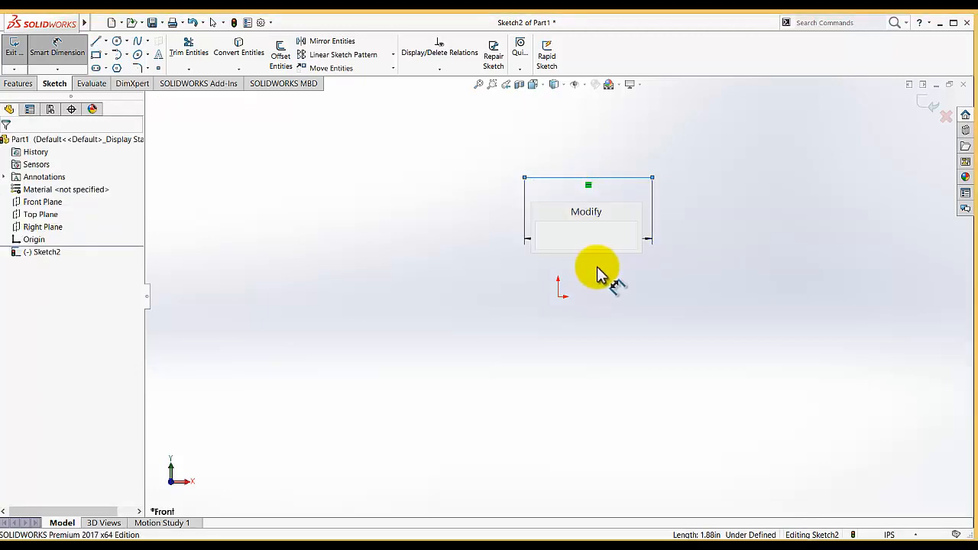
pyautogui.write('2')
pyautogui.press('Return')
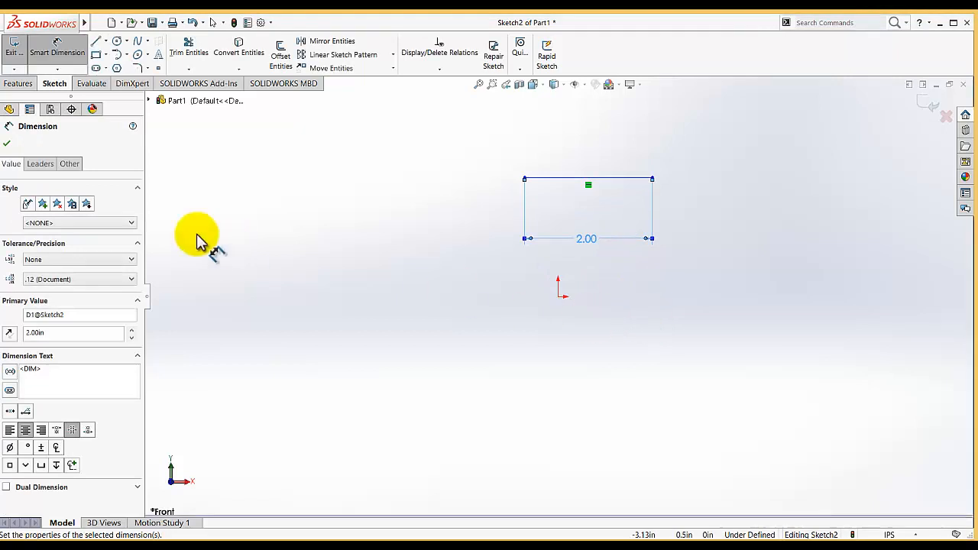
pyautogui.click(9, 142)
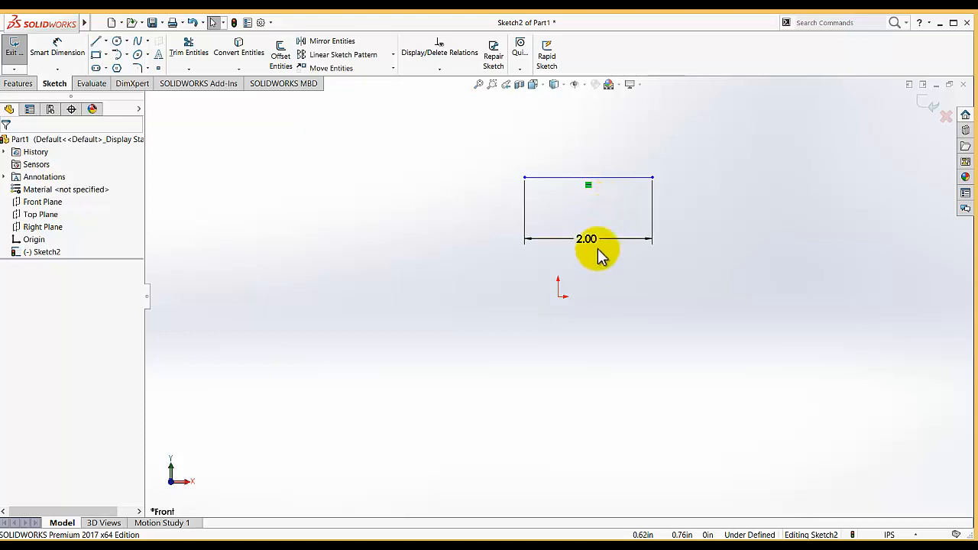
# Step: Delete the horizontal line together with its length dimension
pyautogui.click(590, 189)
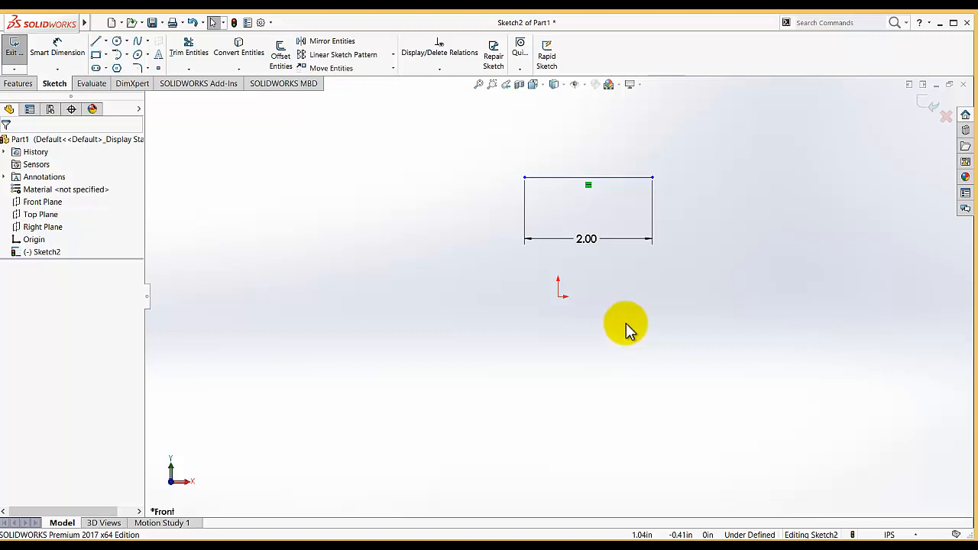
pyautogui.moveTo(803, 288); pyautogui.dragTo(770, 269)
pyautogui.press('Delete')
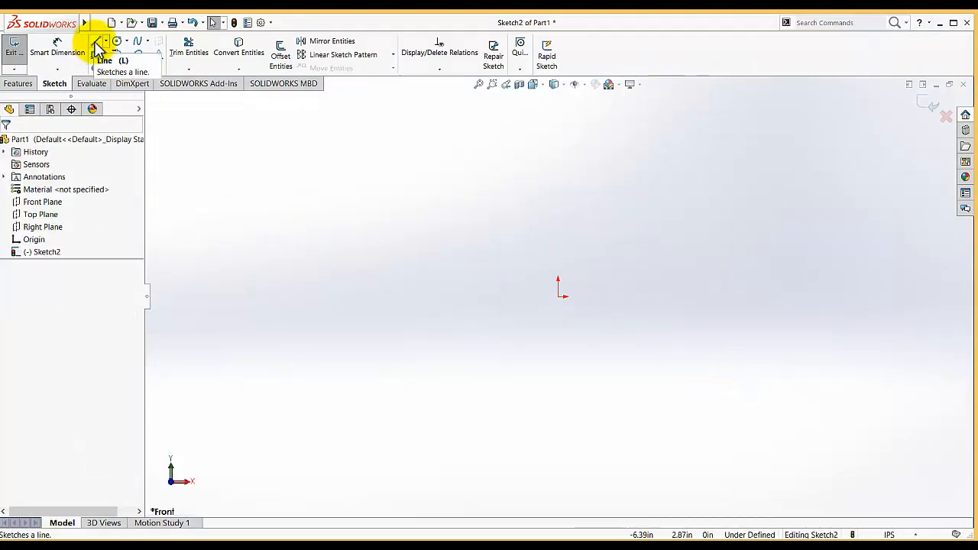
# Step: Draw a horizontal line from the origin toward the right and stretch its free endpoint farther out
pyautogui.click(97, 40)
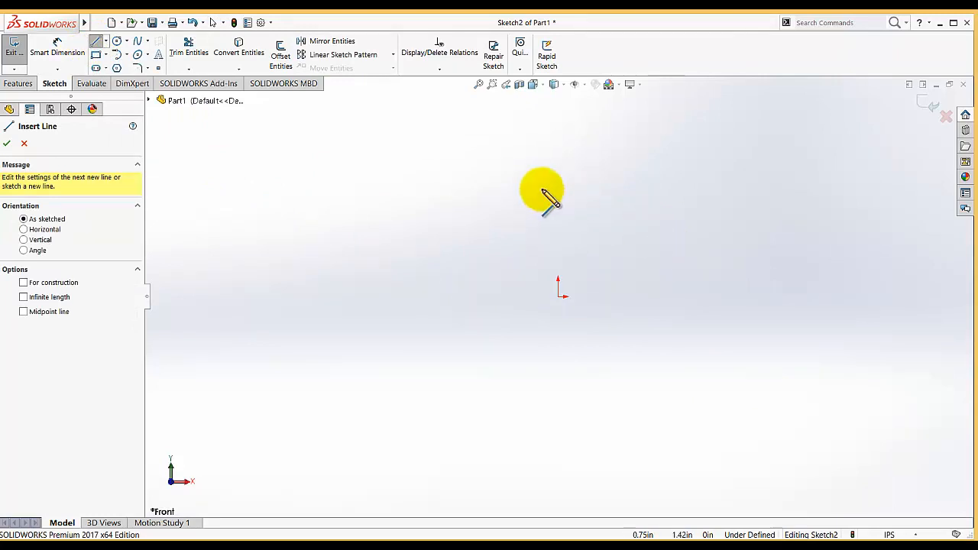
pyautogui.moveTo(562, 296); pyautogui.dragTo(712, 296)
pyautogui.rightClick(677, 343)
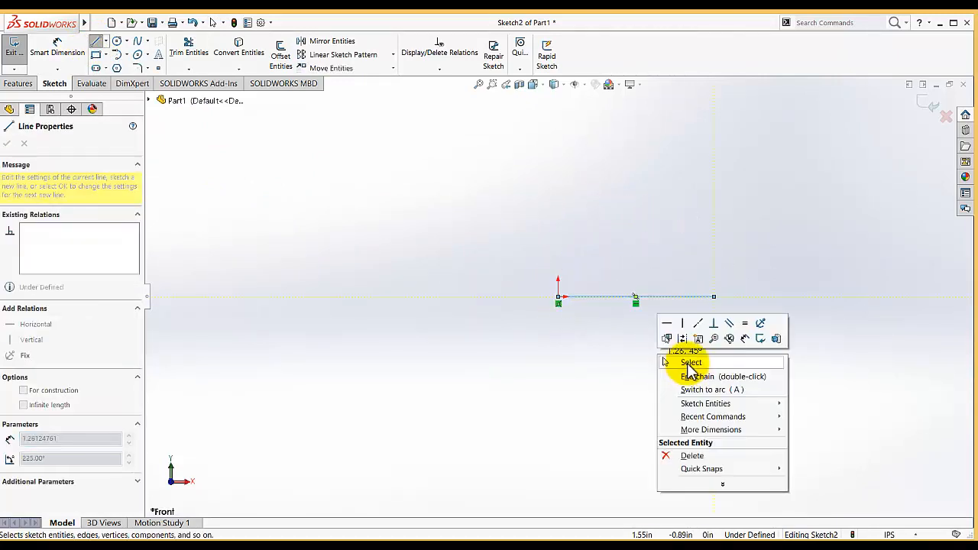
pyautogui.click(682, 362)
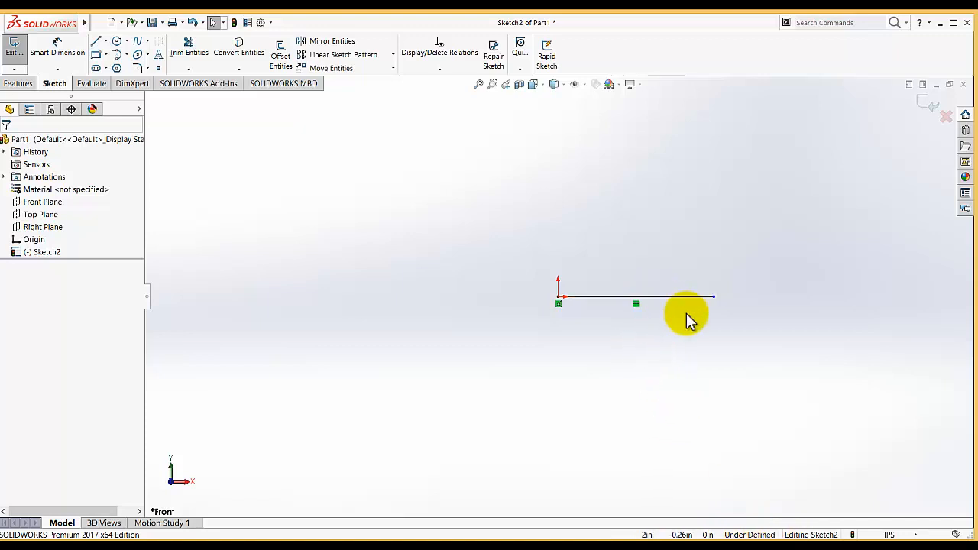
pyautogui.moveTo(714, 298)
pyautogui.mouseDown()
pyautogui.moveTo(808, 298)
pyautogui.moveTo(730, 289)
pyautogui.moveTo(734, 306)
pyautogui.moveTo(626, 329)
pyautogui.mouseUp()
pyautogui.click(734, 304)
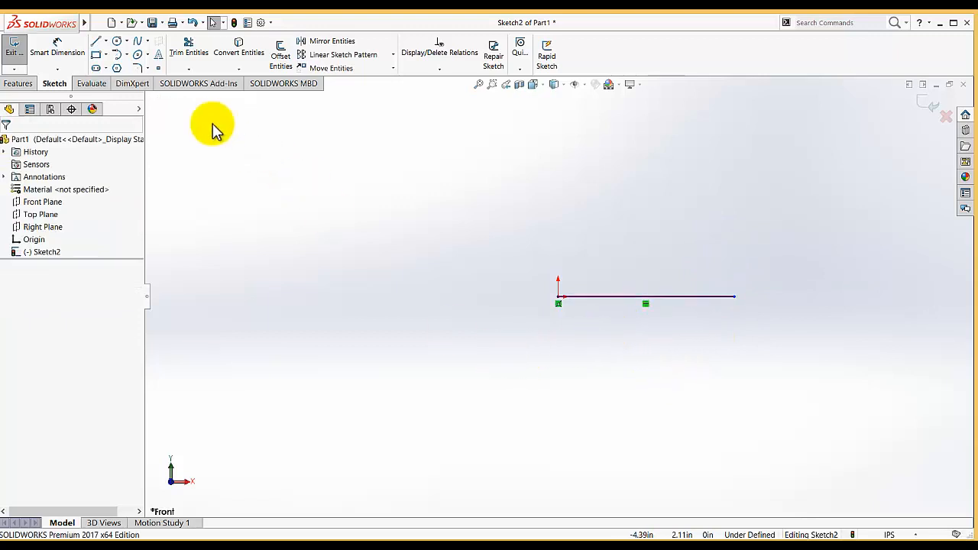
# Step: Dimension the length of the horizontal line starting at the origin as 3 in, with the dimension text below the line
pyautogui.click(57, 49)
pyautogui.click(613, 297)
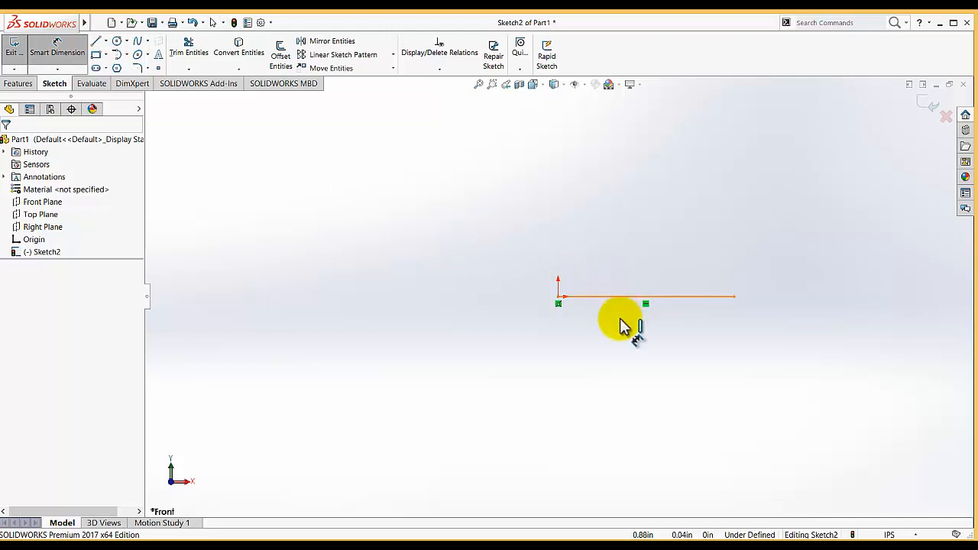
pyautogui.click(639, 359)
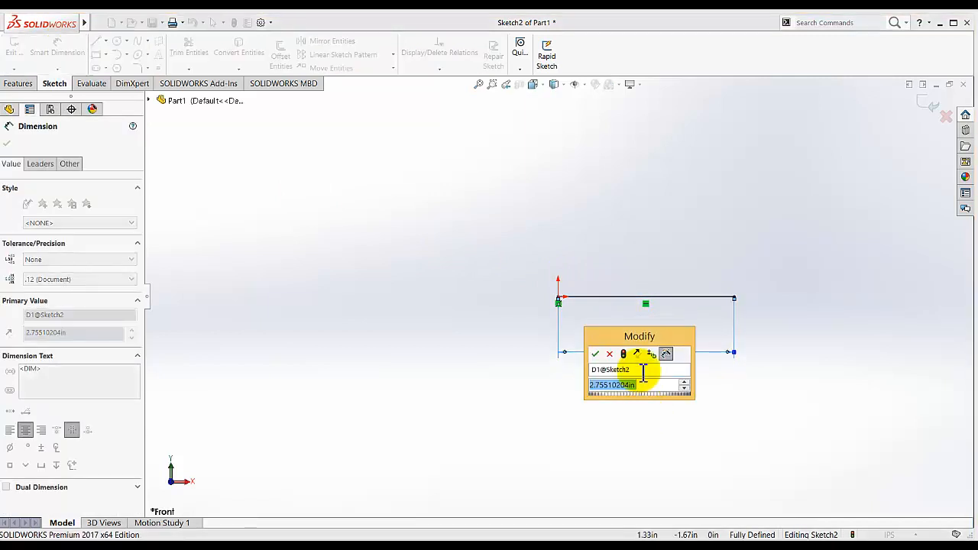
pyautogui.press('Return')
pyautogui.click(646, 399)
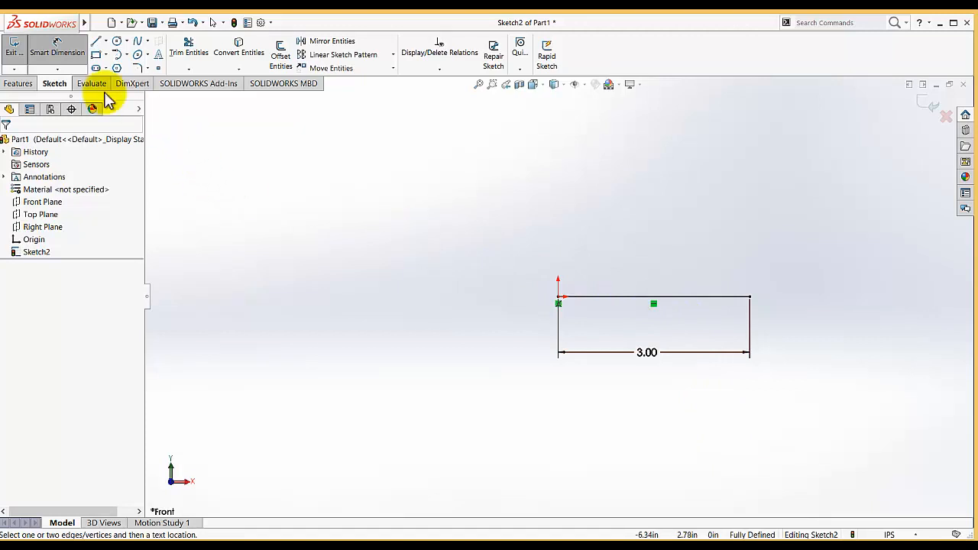
# Step: Delete the line with its length dimension and draw a new horizontal line about 3.69 in long above the origin
pyautogui.moveTo(432, 197); pyautogui.dragTo(891, 497)
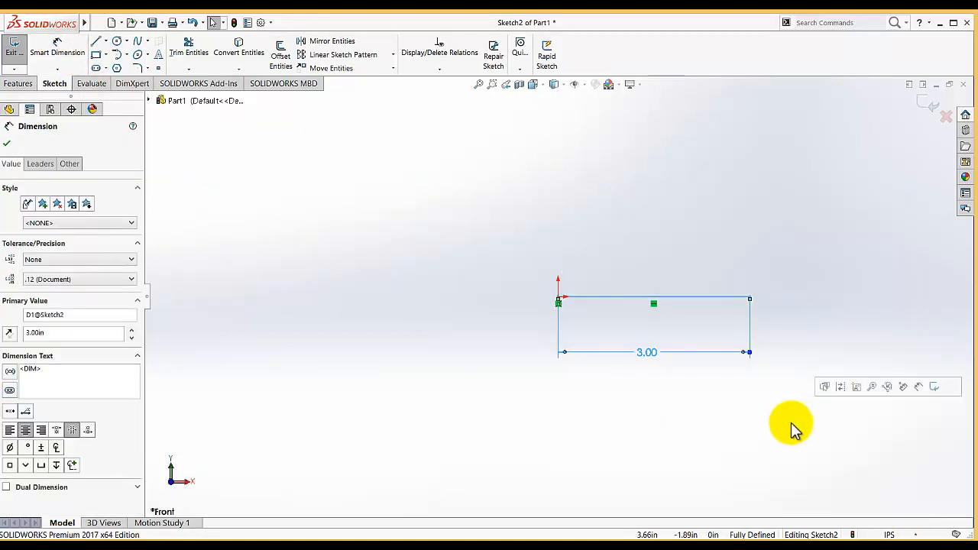
pyautogui.press('Delete')
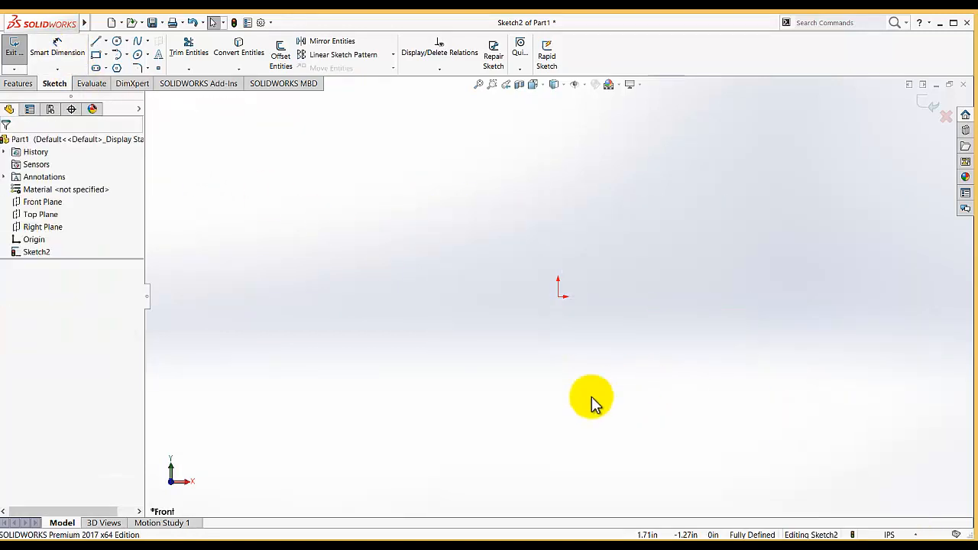
pyautogui.click(96, 39)
pyautogui.click(486, 191)
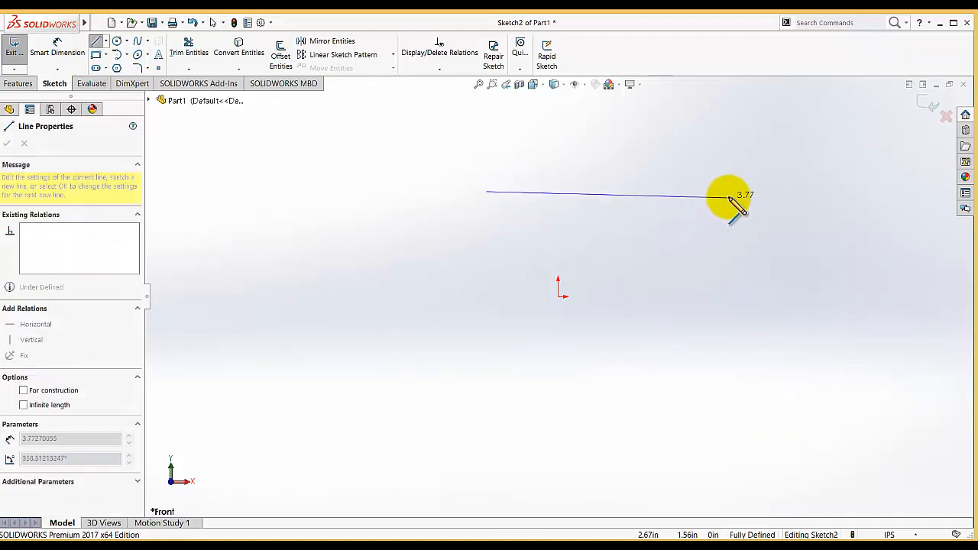
pyautogui.click(722, 191)
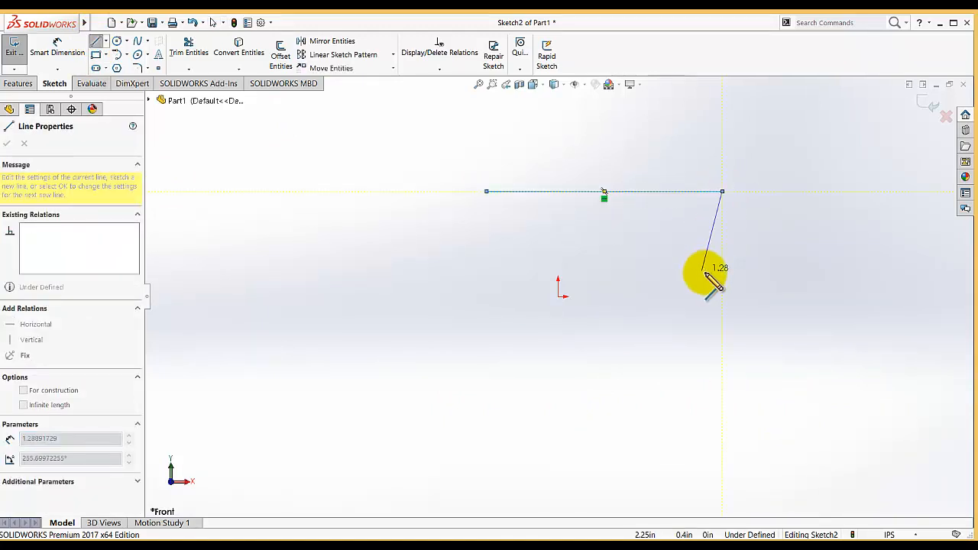
pyautogui.press('Escape')
pyautogui.press('Escape')
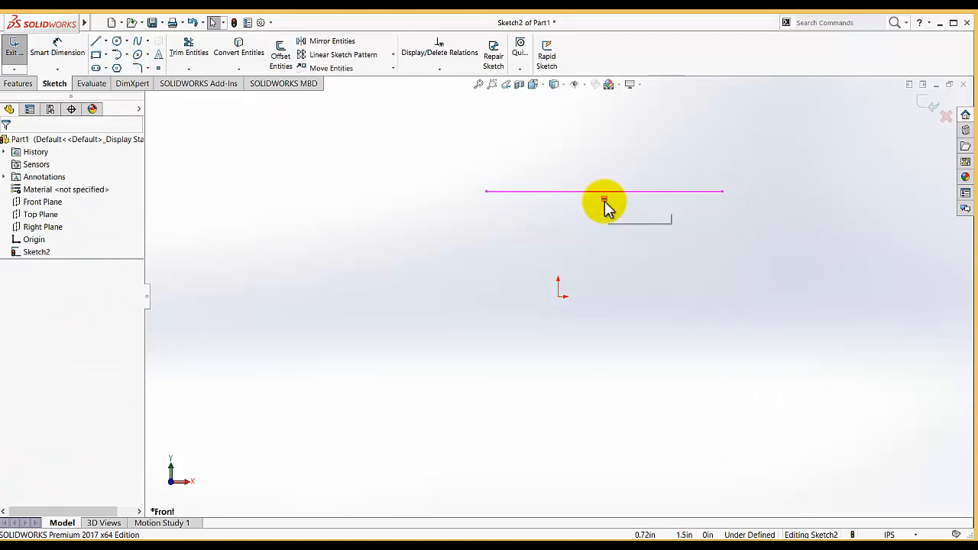
# Step: Dimension the new horizontal line's length as 4 in, with the dimension text above the line
pyautogui.click(57, 48)
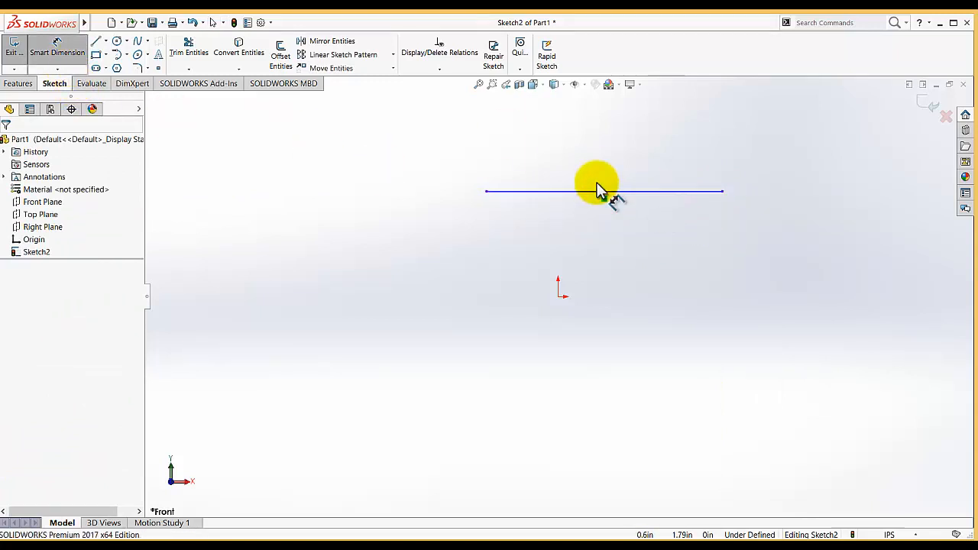
pyautogui.click(600, 191)
pyautogui.click(618, 126)
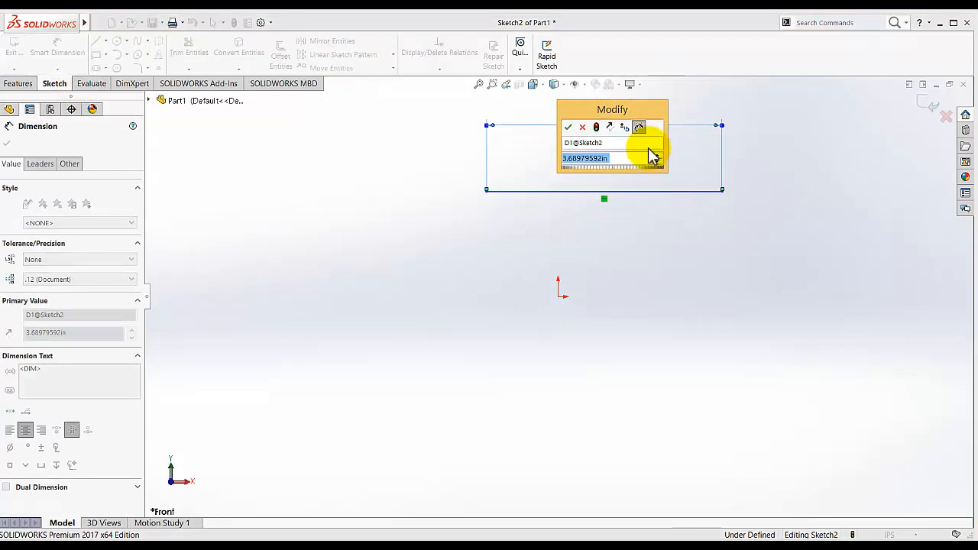
pyautogui.write('4')
pyautogui.press('Return')
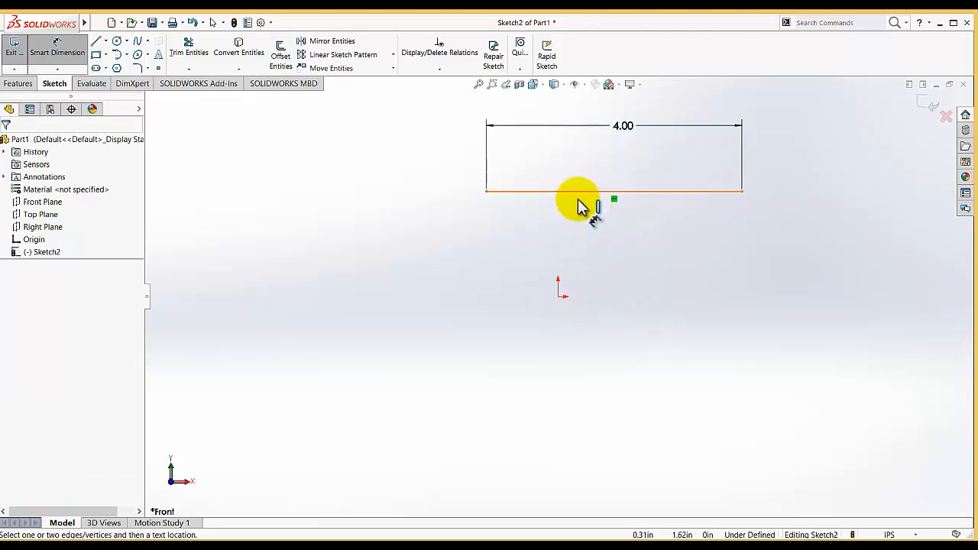
# Step: Dimension the vertical distance between the line's left endpoint and the origin as 2 in
pyautogui.click(486, 191)
pyautogui.click(555, 296)
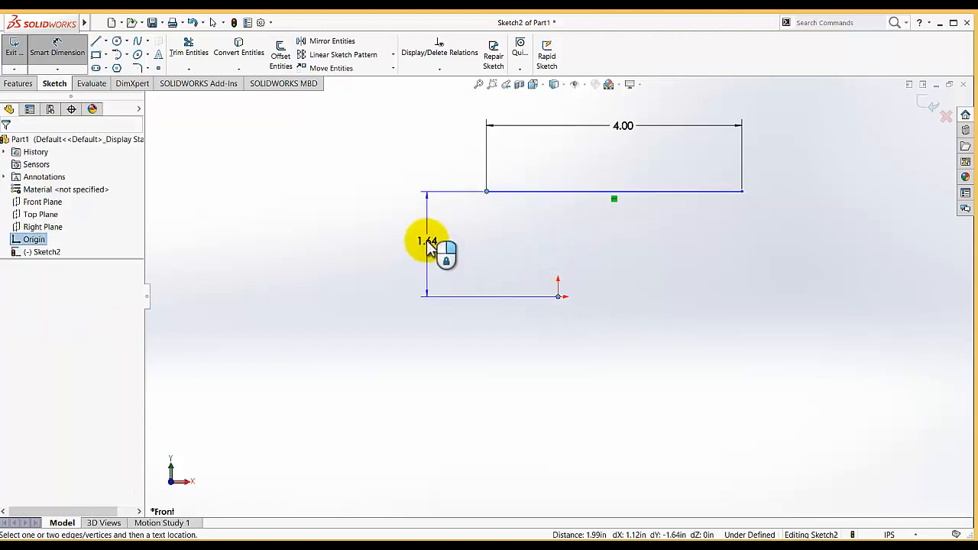
pyautogui.click(427, 244)
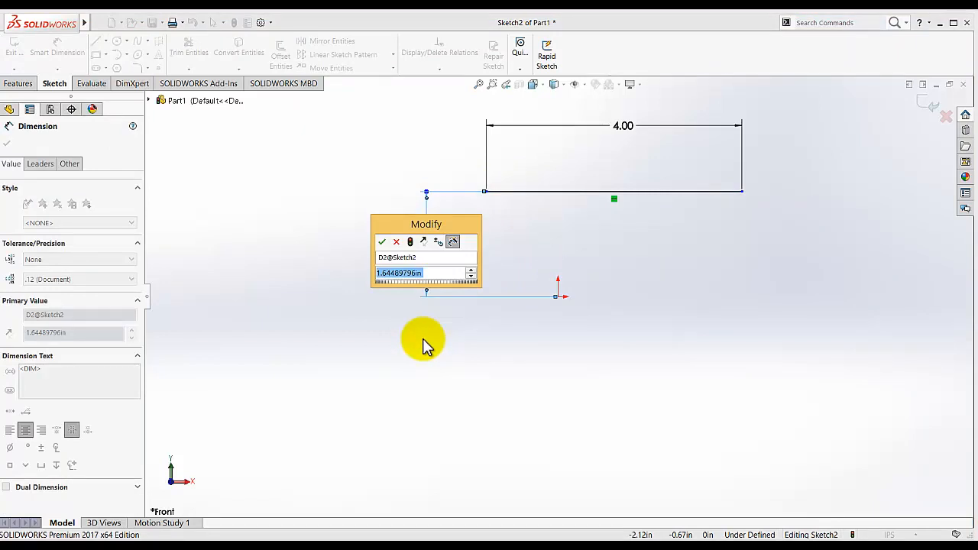
pyautogui.write('2')
pyautogui.press('Return')
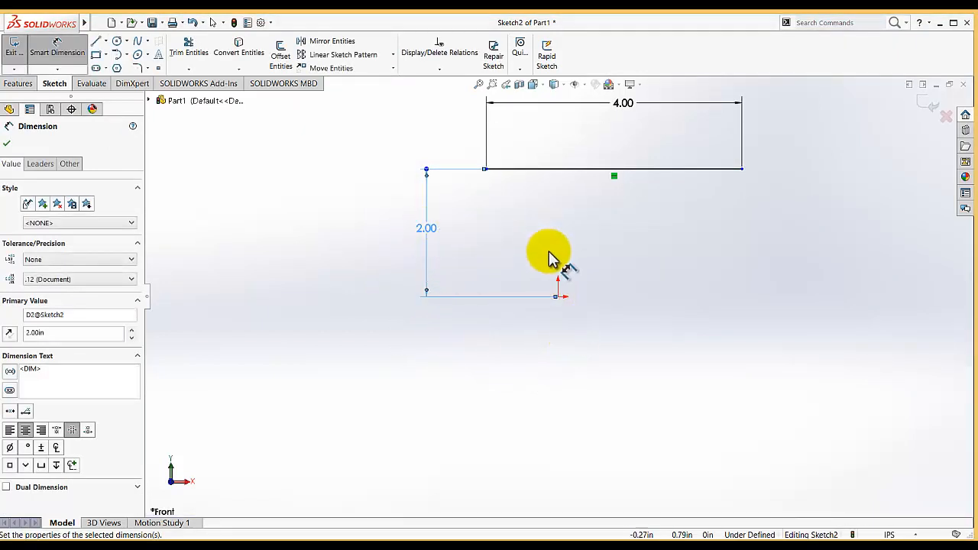
pyautogui.click(513, 214)
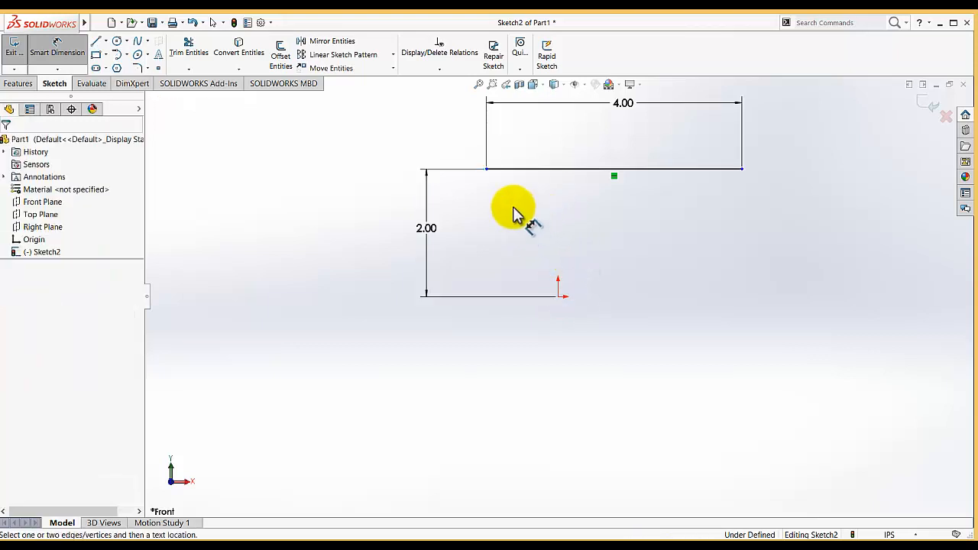
# Step: Dimension the horizontal distance between the origin and the line's left endpoint as 1 in, with the text below the origin
pyautogui.click(557, 296)
pyautogui.click(487, 169)
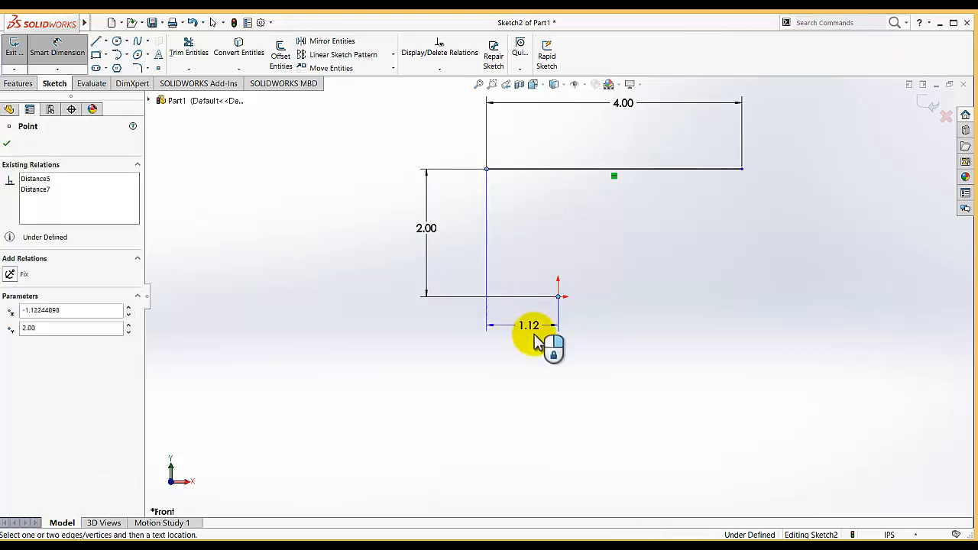
pyautogui.click(533, 359)
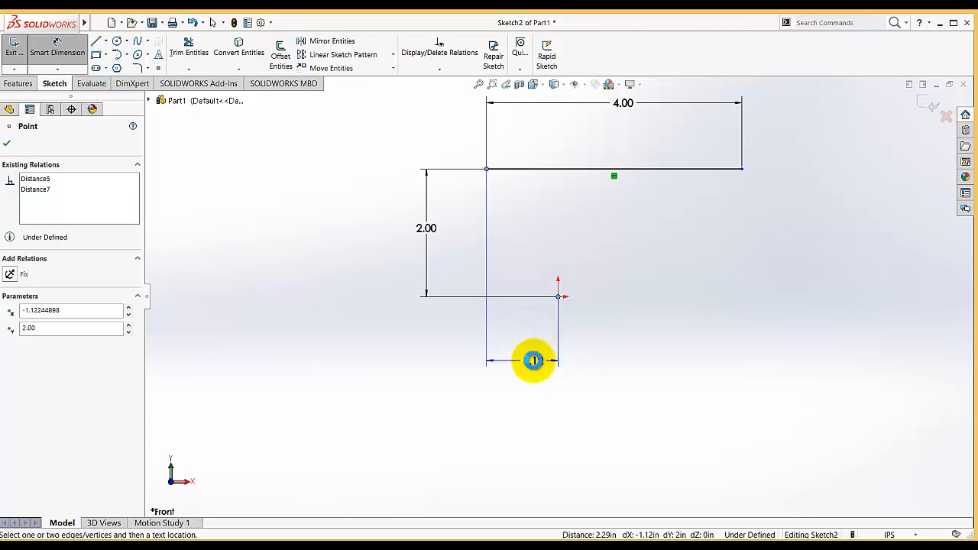
pyautogui.write('1')
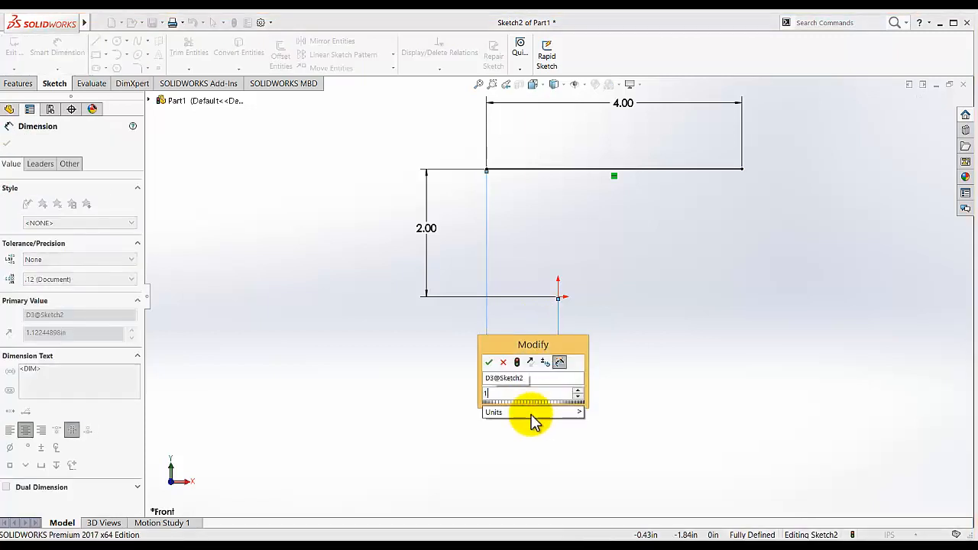
pyautogui.press('Return')
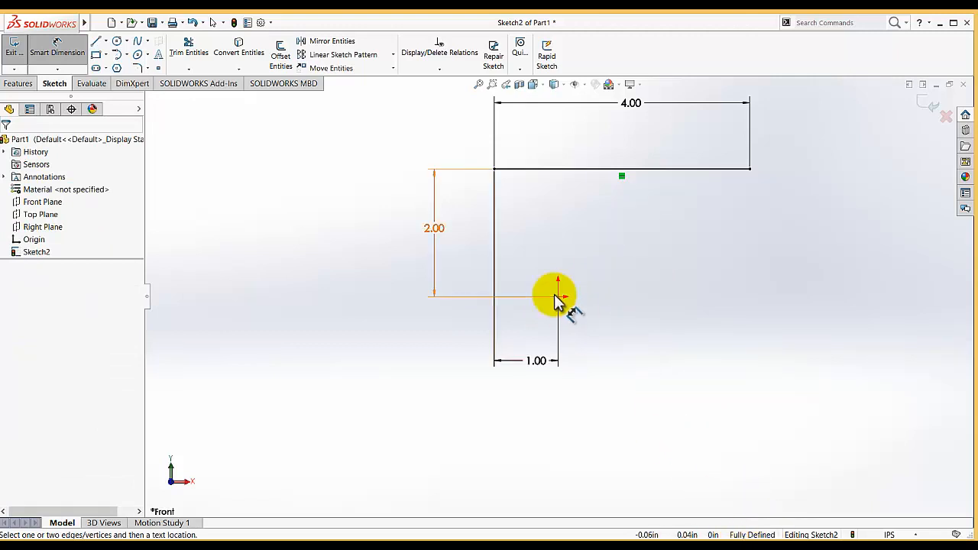
pyautogui.click(44, 50)
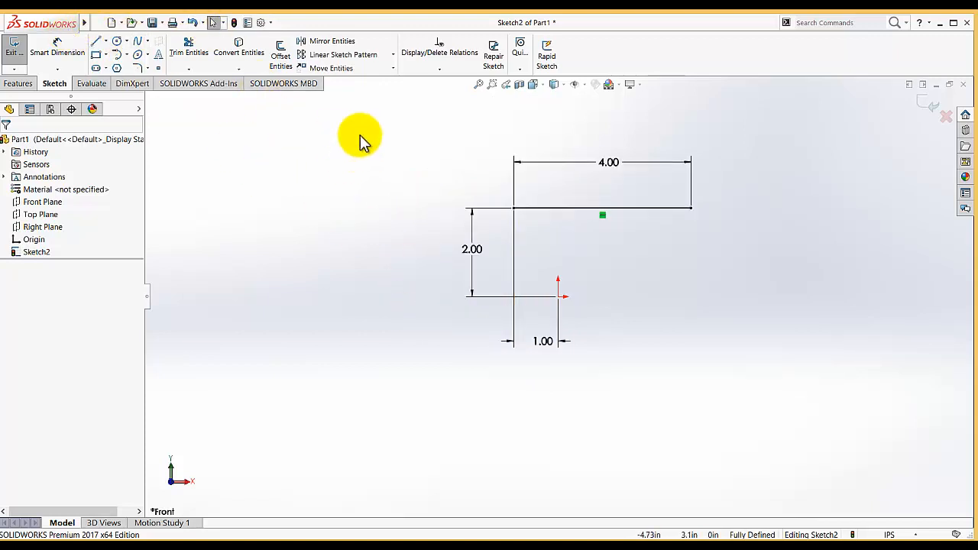
# Step: Delete the line with all its dimensions and draw a corner rectangle about 2.27 in high, up and right from the origin
pyautogui.moveTo(347, 120)
pyautogui.mouseDown()
pyautogui.moveTo(755, 415)
pyautogui.moveTo(734, 392)
pyautogui.mouseUp()
pyautogui.press('Delete')
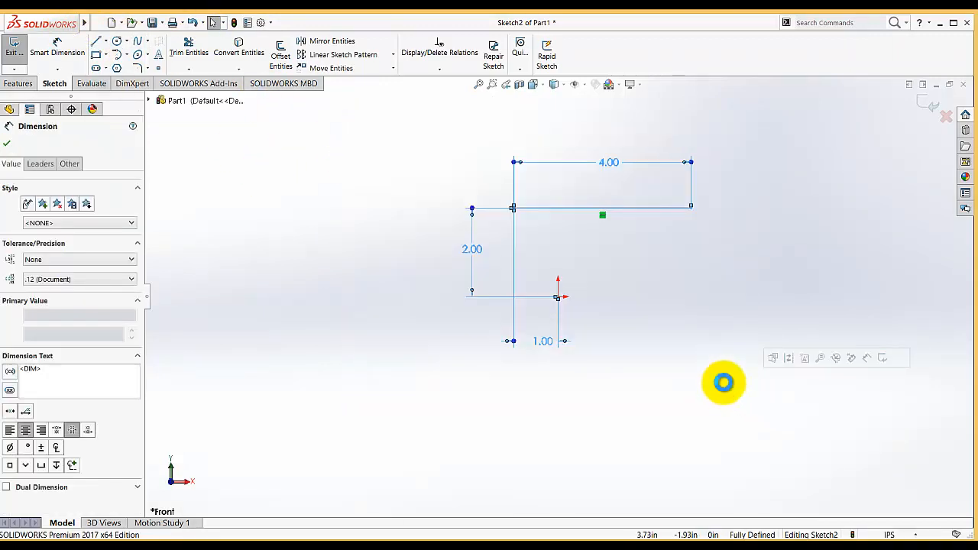
pyautogui.click(97, 56)
pyautogui.moveTo(558, 296)
pyautogui.mouseDown()
pyautogui.moveTo(644, 219)
pyautogui.moveTo(694, 196)
pyautogui.mouseUp()
pyautogui.rightClick(439, 222)
pyautogui.click(456, 258)
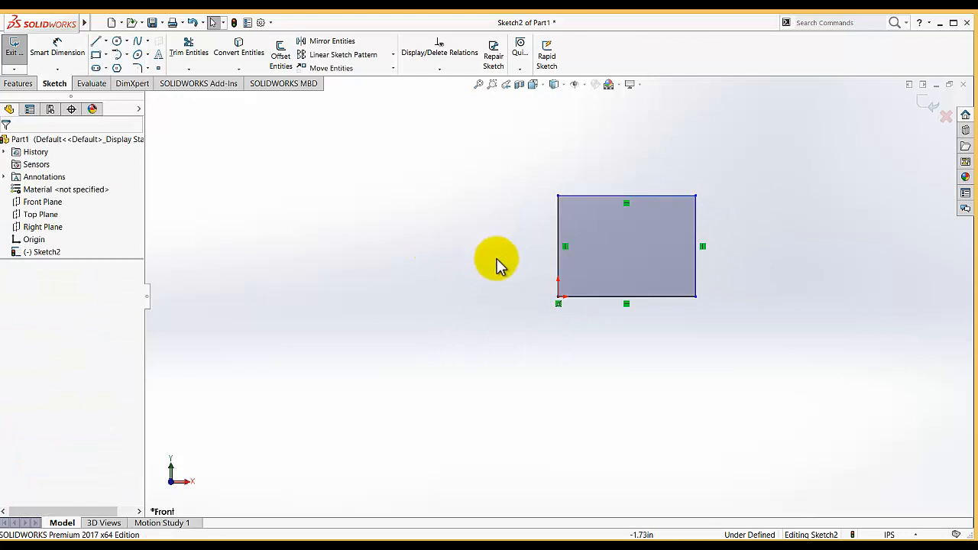
pyautogui.scroll(-1, 709, 181)
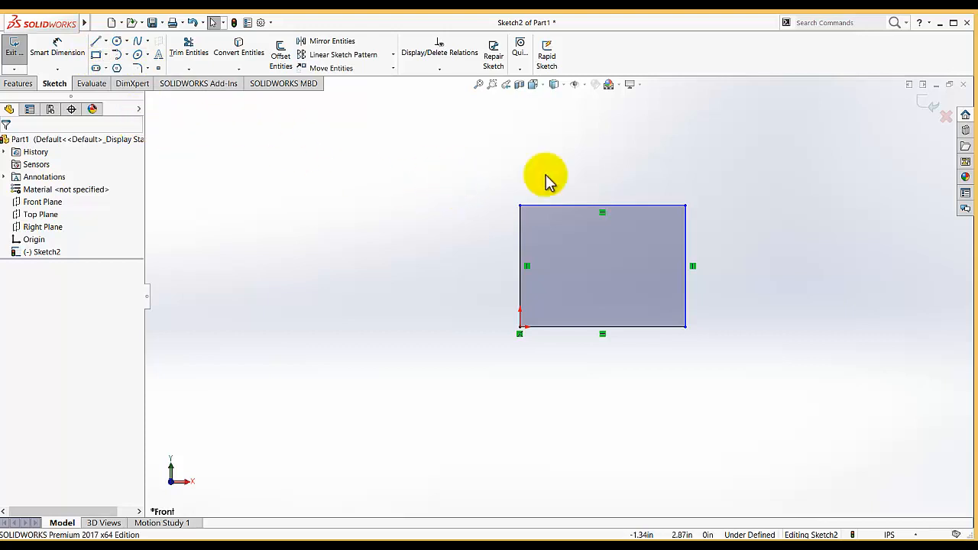
pyautogui.click(526, 260)
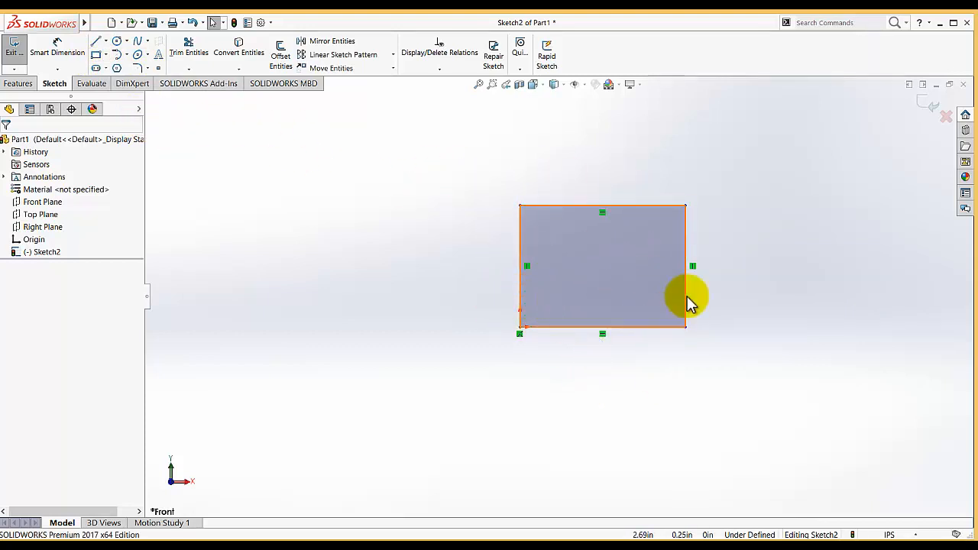
pyautogui.click(698, 328)
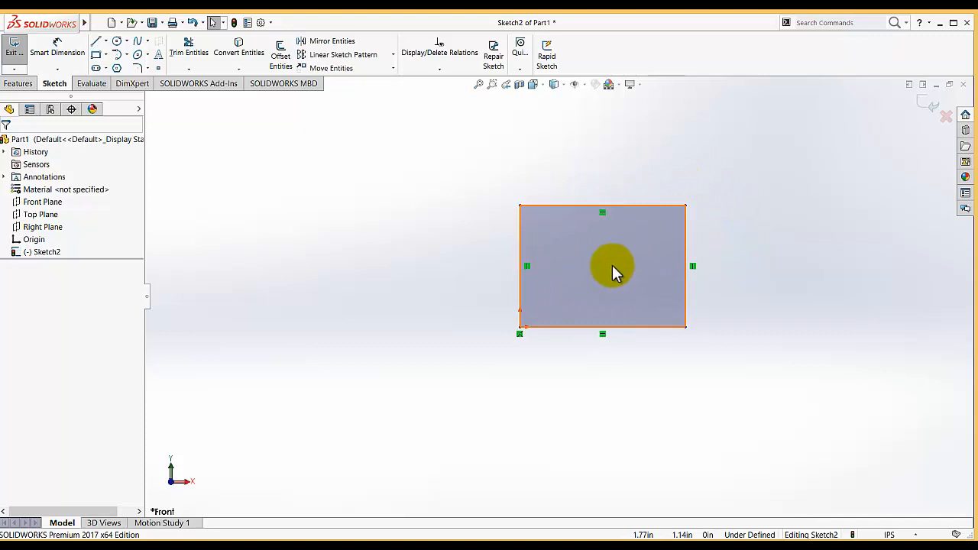
# Step: Dimension the rectangle's right edge as 3 in, with the dimension outside the rectangle
pyautogui.click(58, 52)
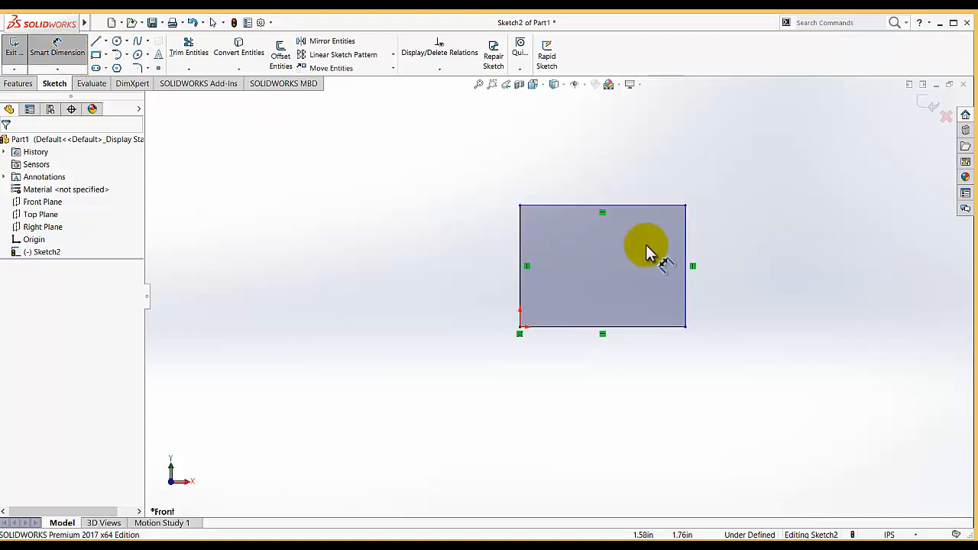
pyautogui.click(686, 251)
pyautogui.click(726, 263)
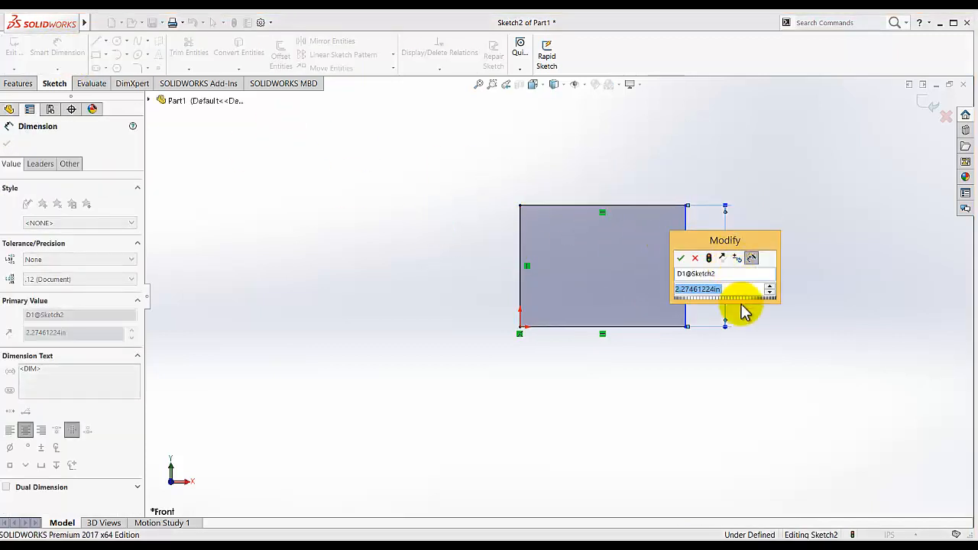
pyautogui.write('3')
pyautogui.press('Return')
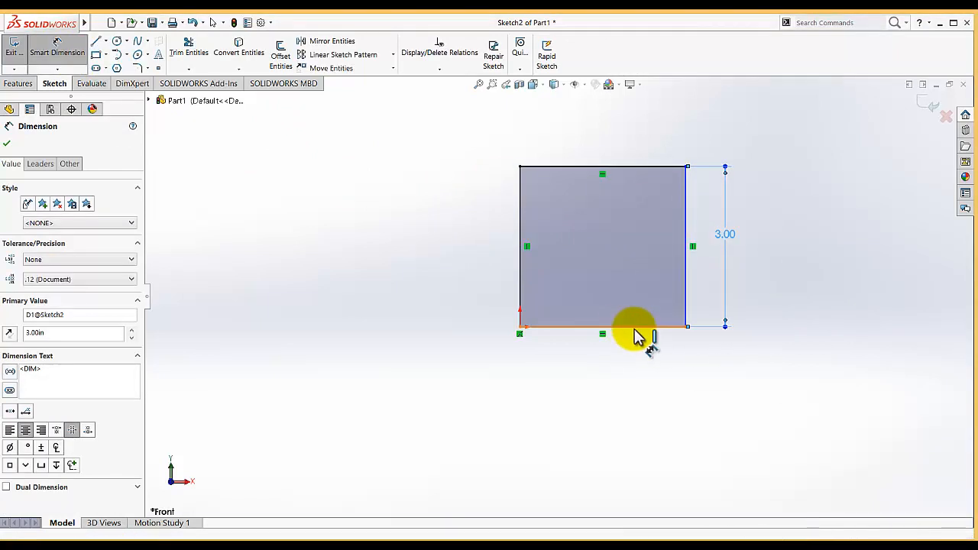
# Step: Dimension the rectangle's bottom edge as 5 in, with the dimension text below it
pyautogui.click(633, 326)
pyautogui.click(646, 375)
pyautogui.write('5')
pyautogui.press('Return')
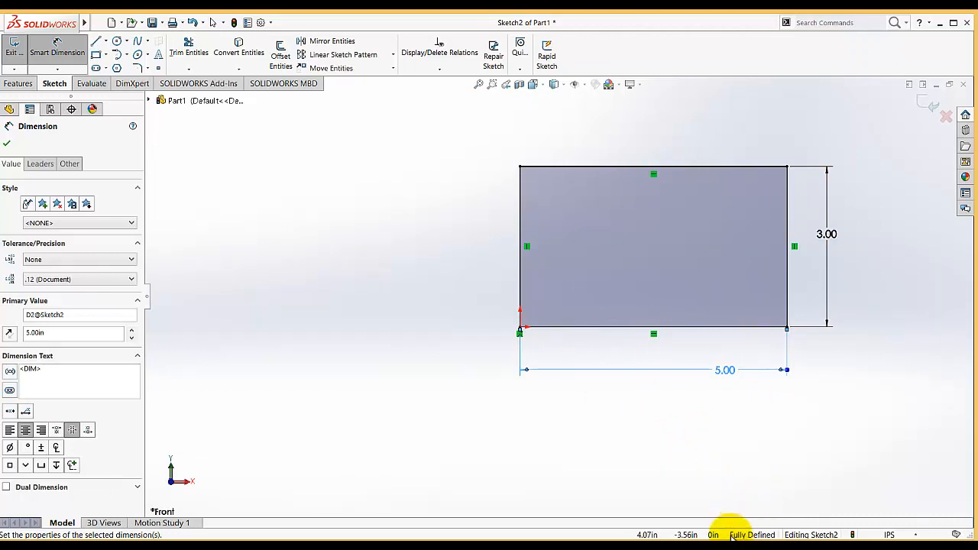
pyautogui.click(622, 469)
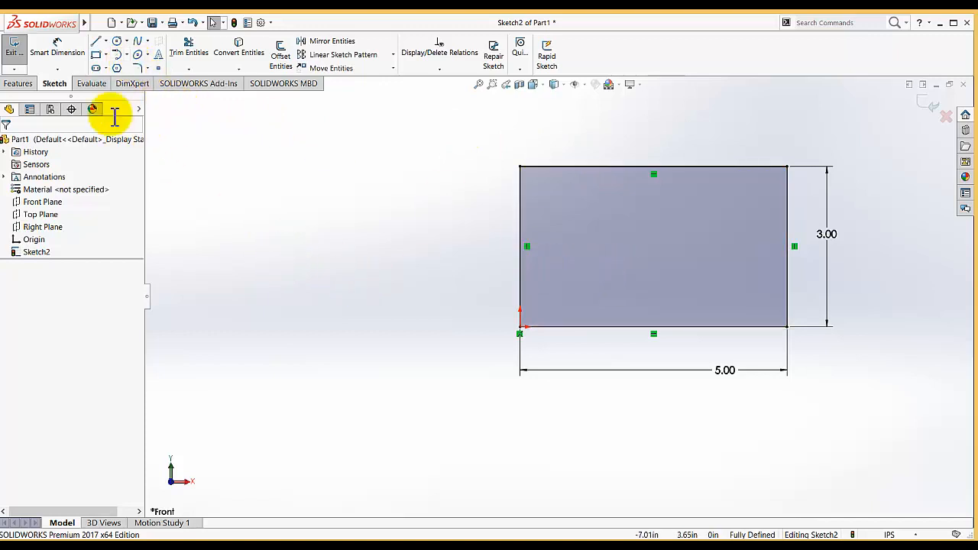
# Step: Add a redundant length dimension to the rectangle's left edge and make it a driven dimension
pyautogui.click(57, 48)
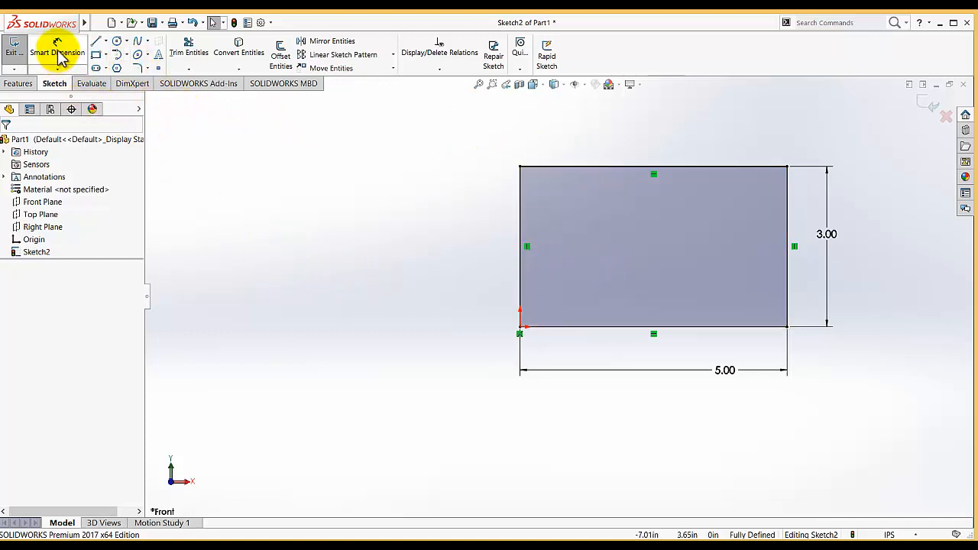
pyautogui.click(522, 208)
pyautogui.click(436, 228)
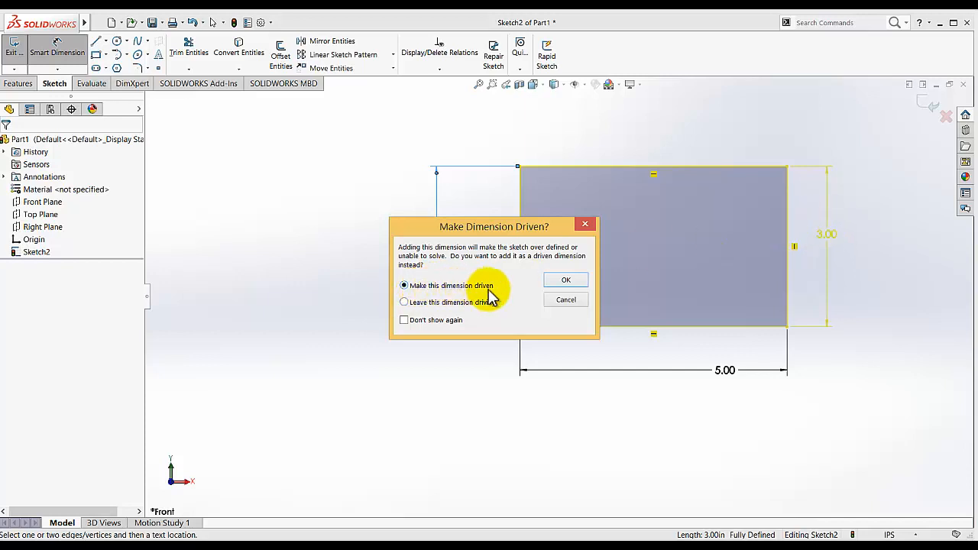
pyautogui.click(406, 302)
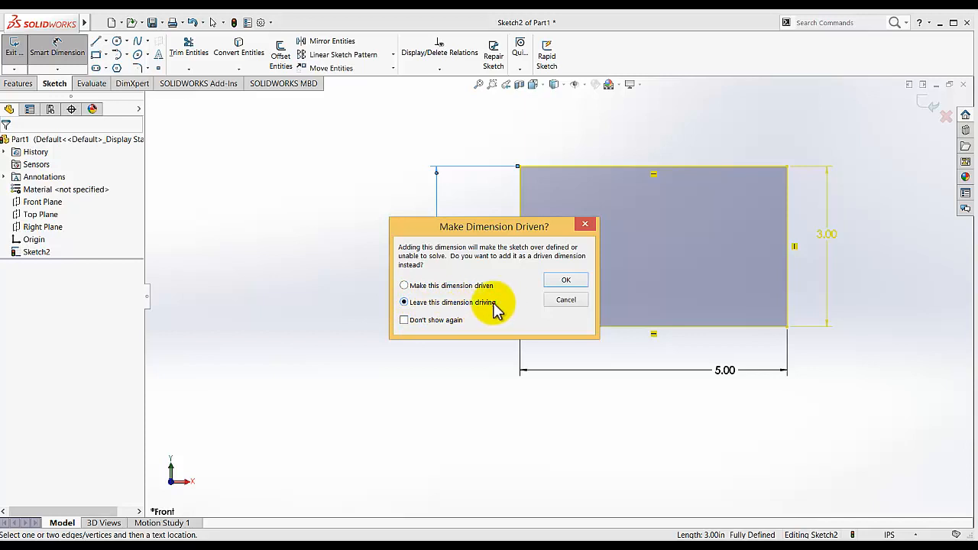
pyautogui.click(404, 286)
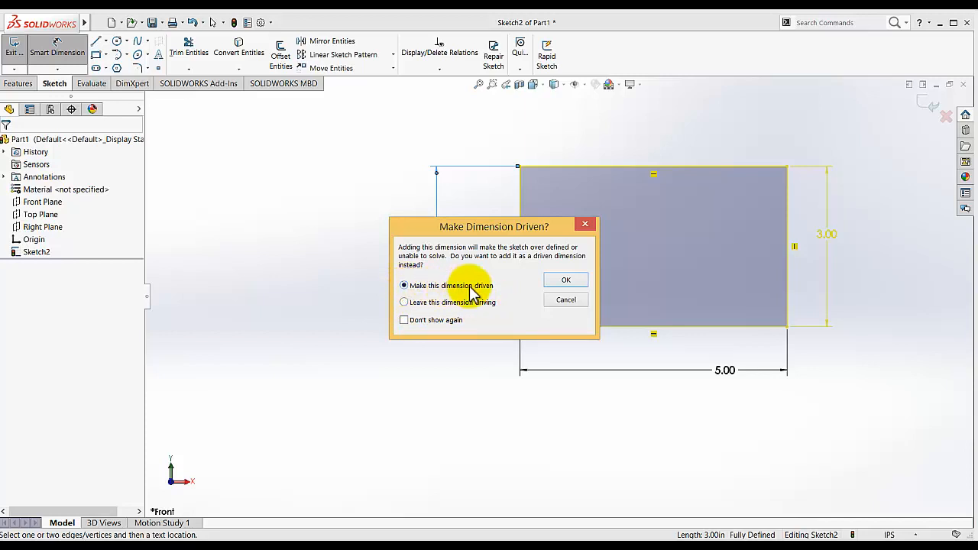
pyautogui.click(566, 283)
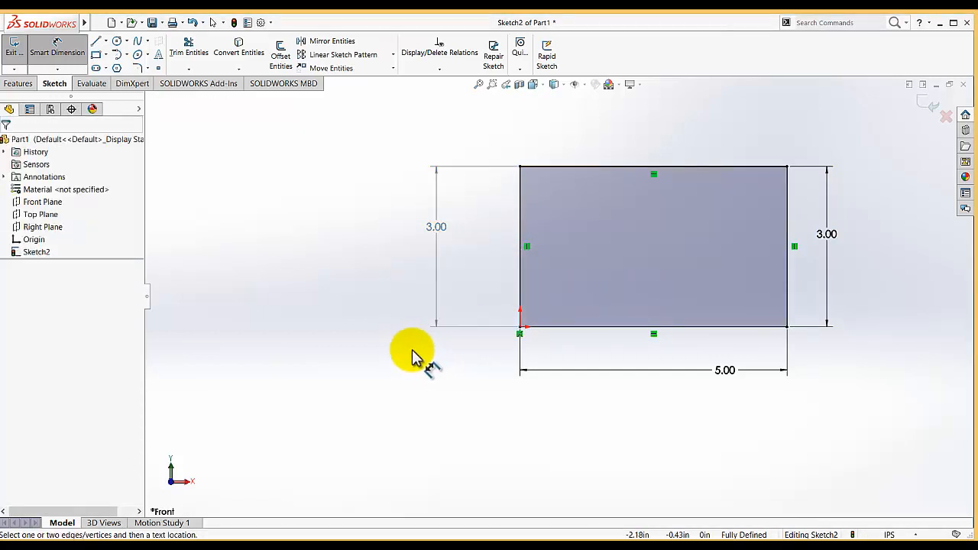
# Step: Replace the driven dimension on the rectangle's left edge with a new length dimension, leaving it as a driving dimension
pyautogui.rightClick(437, 229)
pyautogui.click(469, 356)
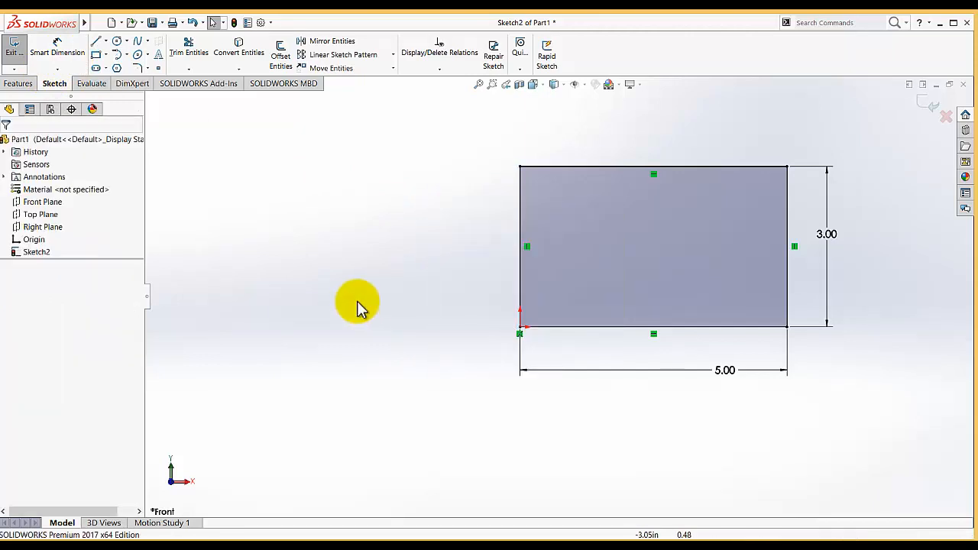
pyautogui.click(58, 48)
pyautogui.click(520, 215)
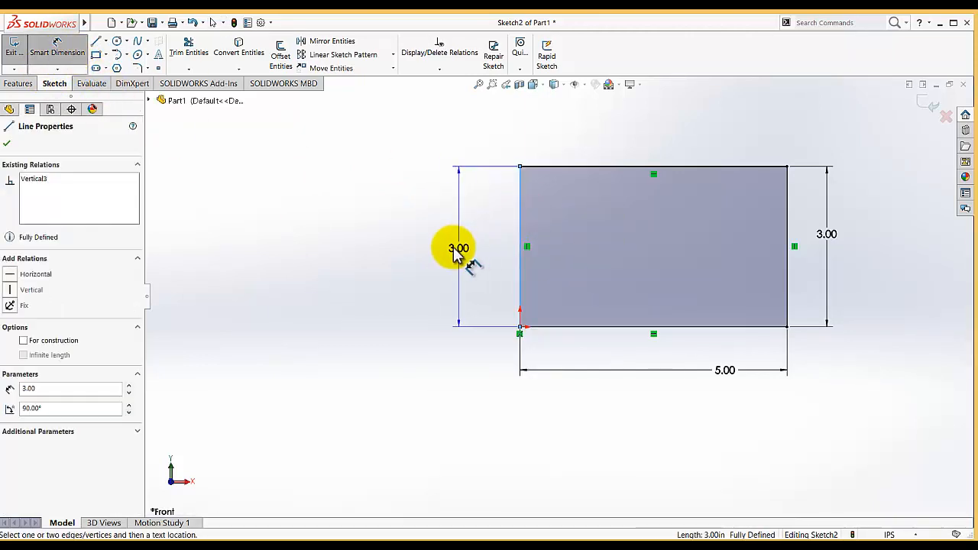
pyautogui.click(450, 243)
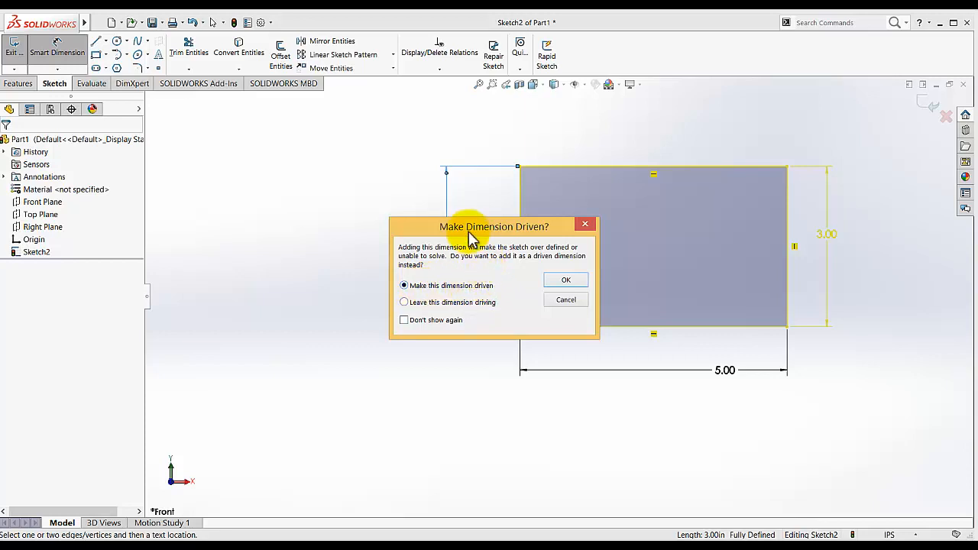
pyautogui.moveTo(474, 226); pyautogui.dragTo(583, 221)
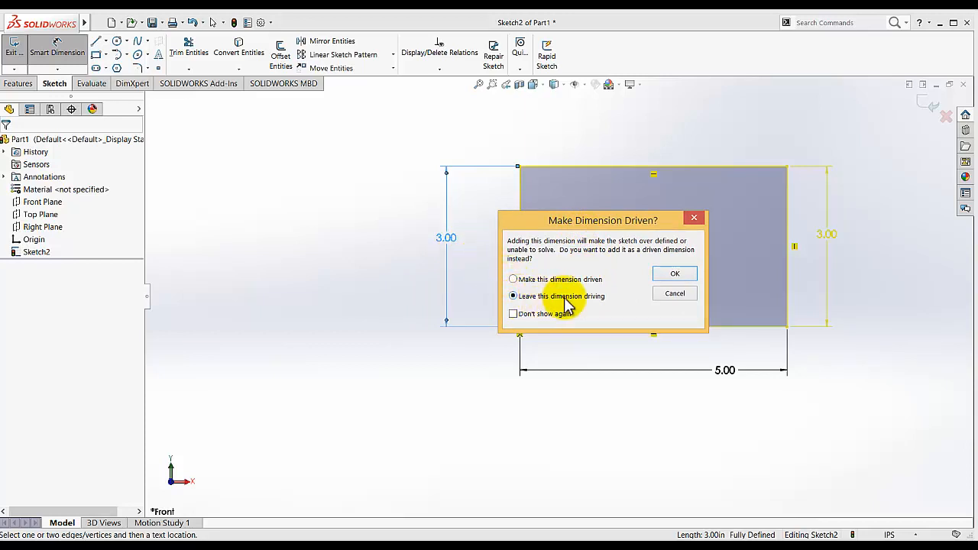
pyautogui.click(674, 277)
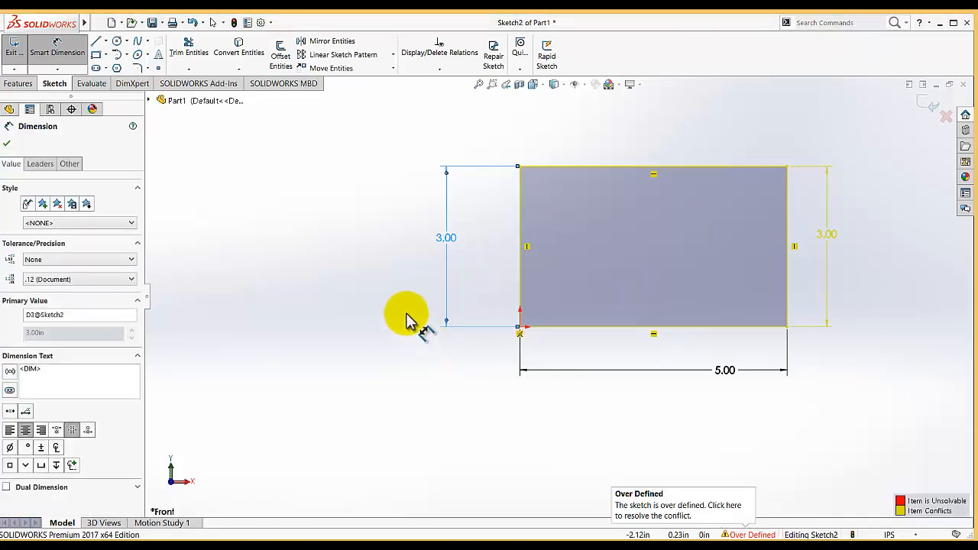
pyautogui.click(6, 144)
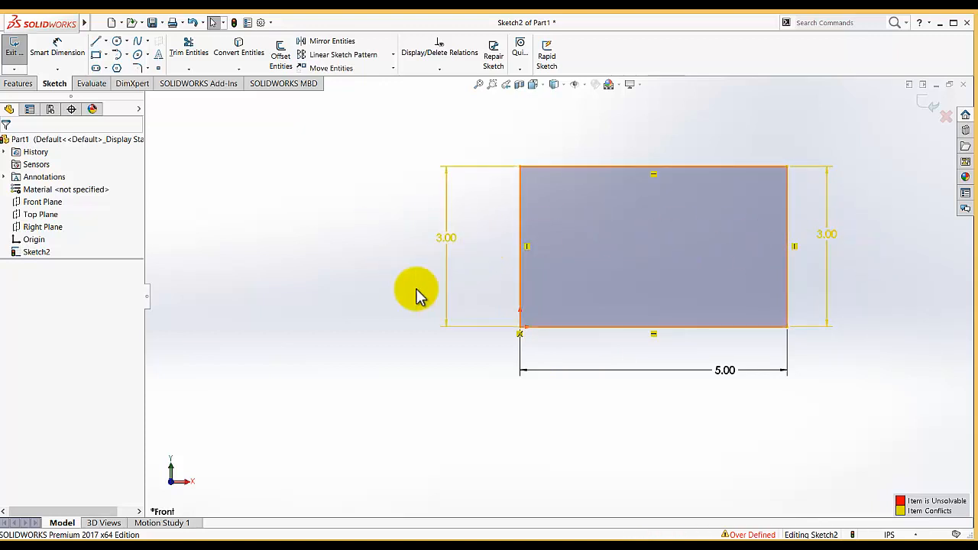
# Step: Resolve the over-defined sketch by deleting the dimension on the rectangle's right edge
pyautogui.rightClick(833, 238)
pyautogui.click(840, 375)
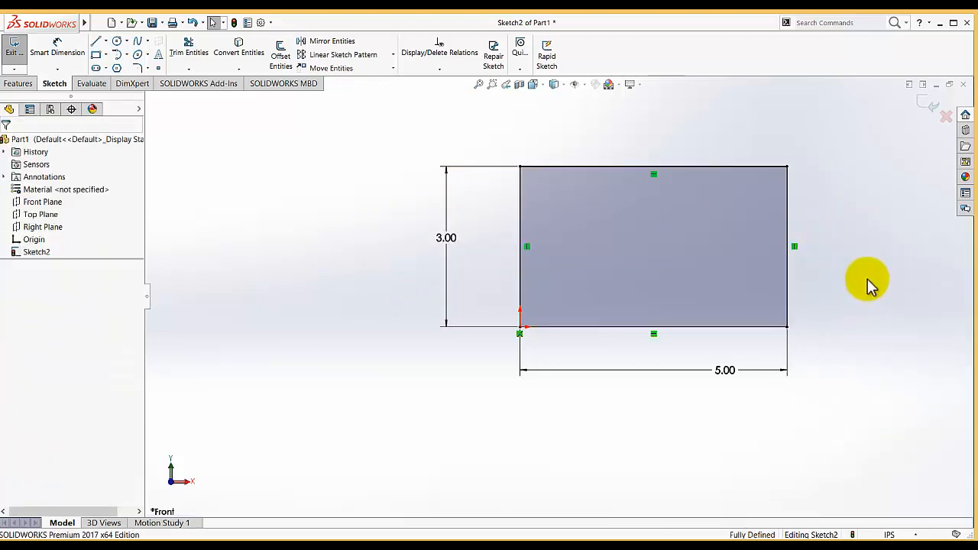